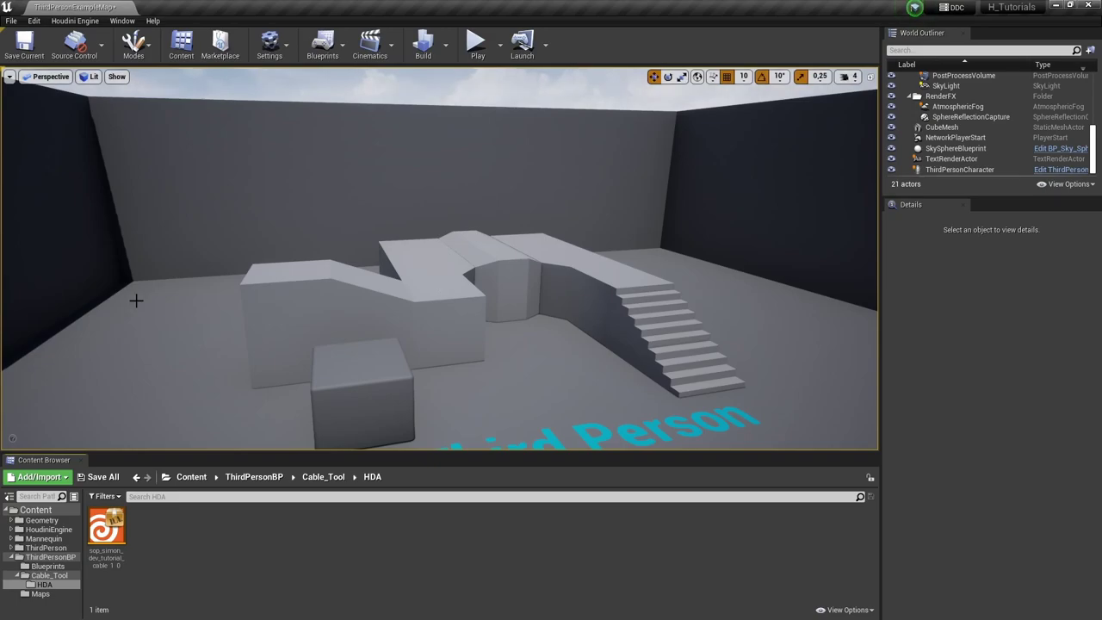
pyautogui.click(67, 22)
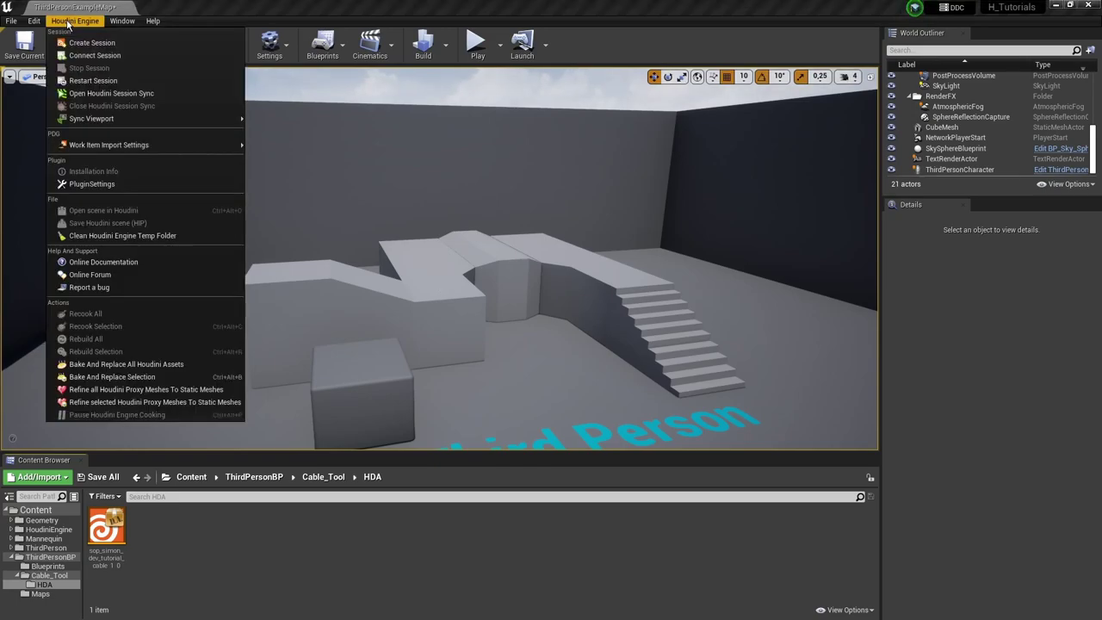
pyautogui.click(70, 24)
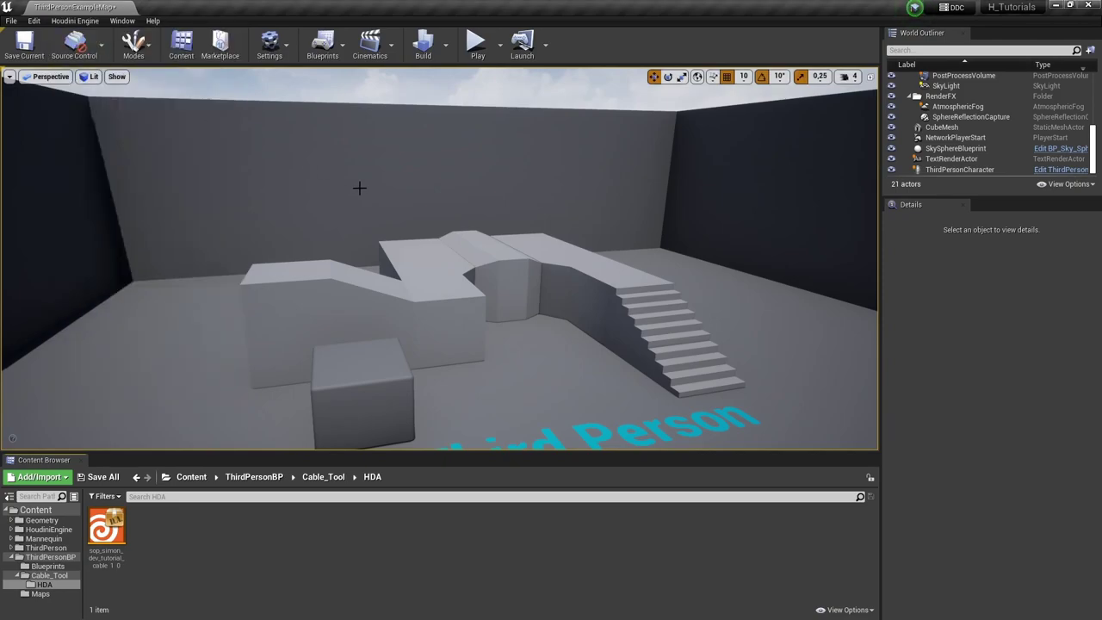
# Place the sop_simon_dev_tutorial_cable_1_0 asset in the level near the walkway and raise it to a Z location of 540
pyautogui.moveTo(120, 551); pyautogui.dragTo(538, 370)
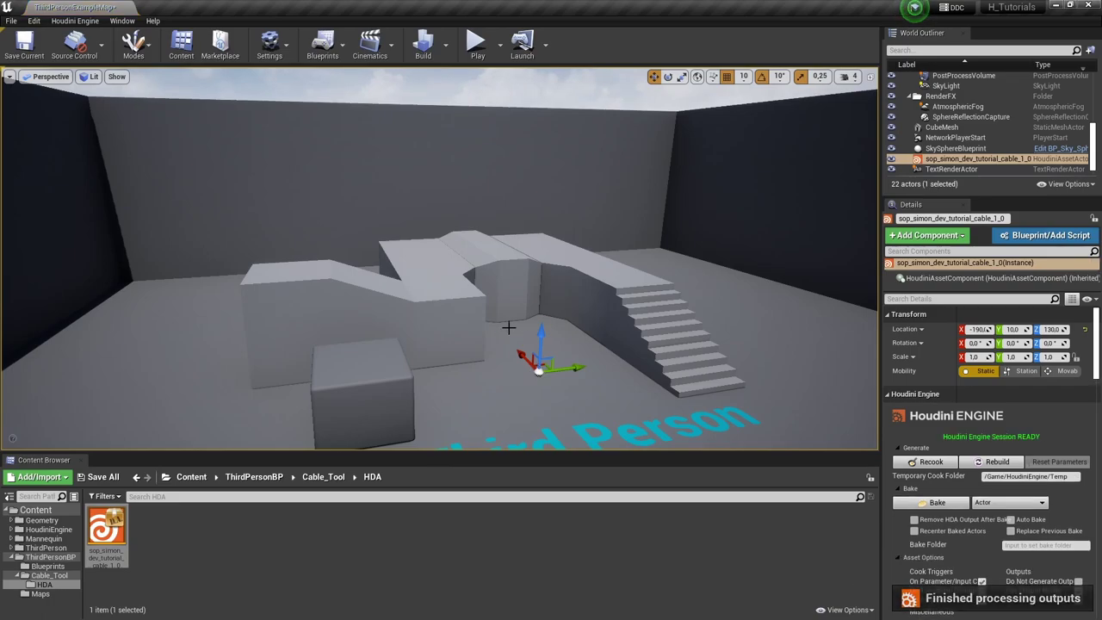
pyautogui.moveTo(547, 338); pyautogui.dragTo(556, 177)
pyautogui.moveTo(575, 199); pyautogui.dragTo(647, 155, button='right')
pyautogui.press('w')
pyautogui.moveTo(542, 247); pyautogui.dragTo(573, 250, button='right')
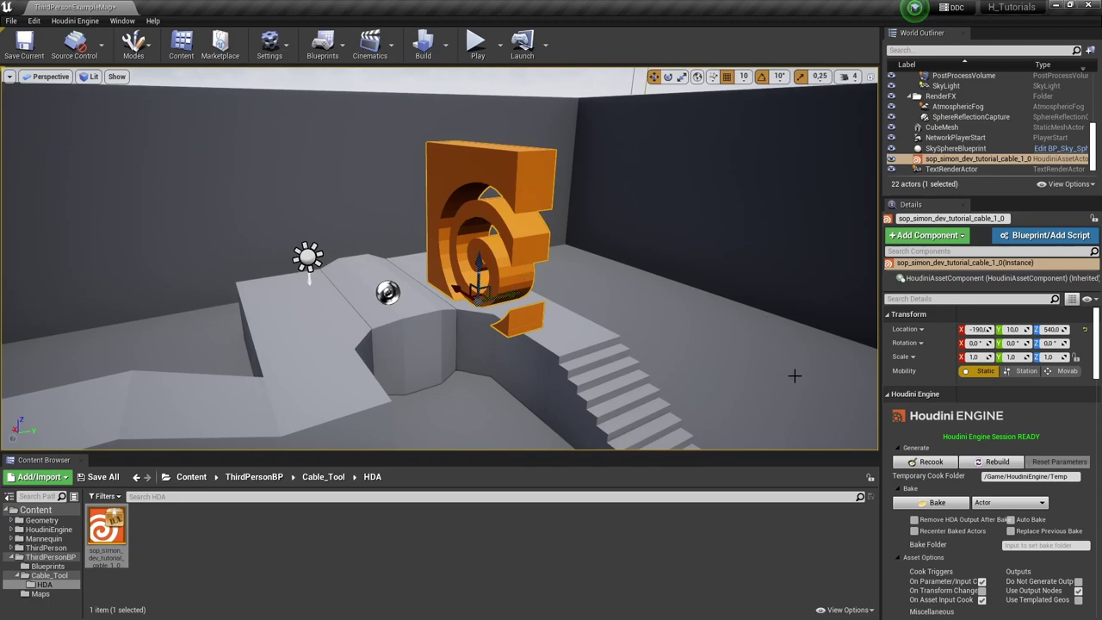
# Examine the cable asset's Main cable, Small cable and Simulation parameters and its two Houdini inputs
pyautogui.scroll(-5, 934, 394)
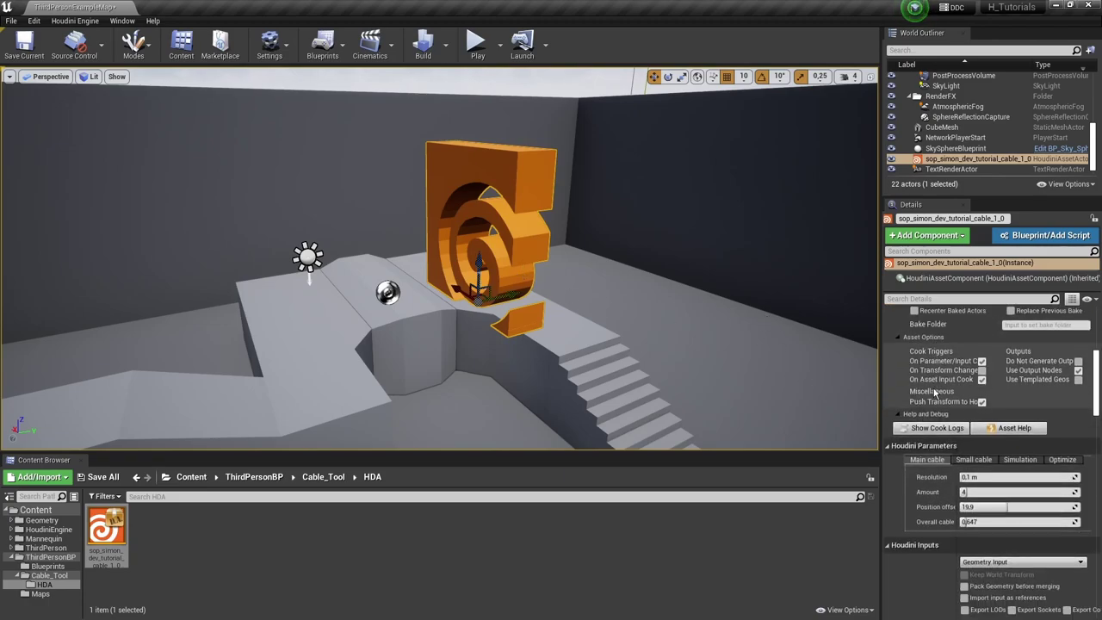
pyautogui.scroll(-2, 939, 398)
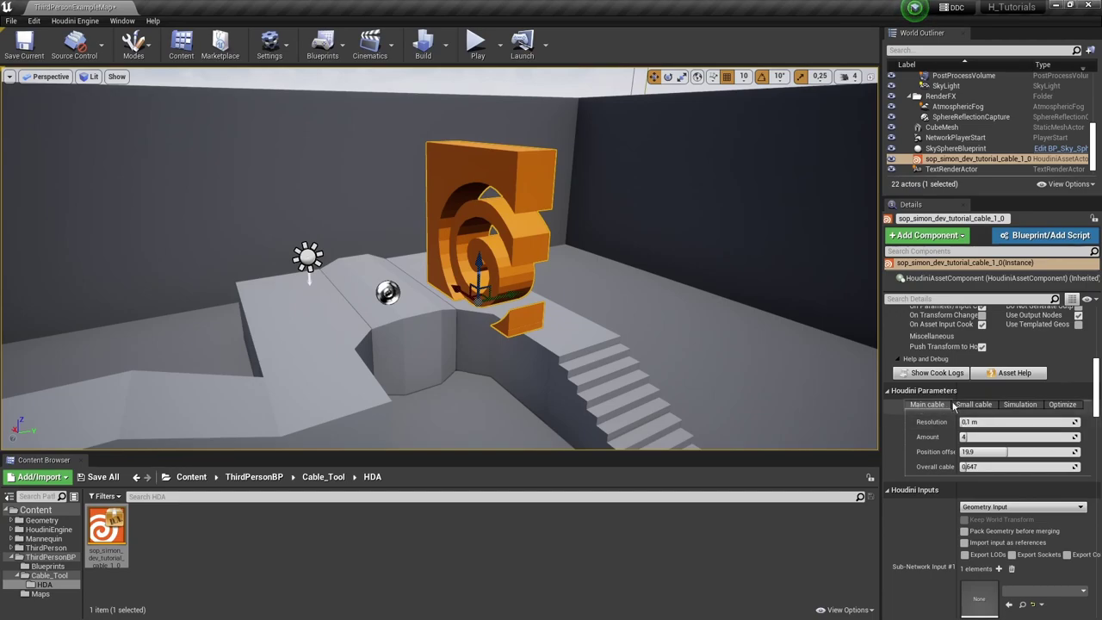
pyautogui.click(971, 404)
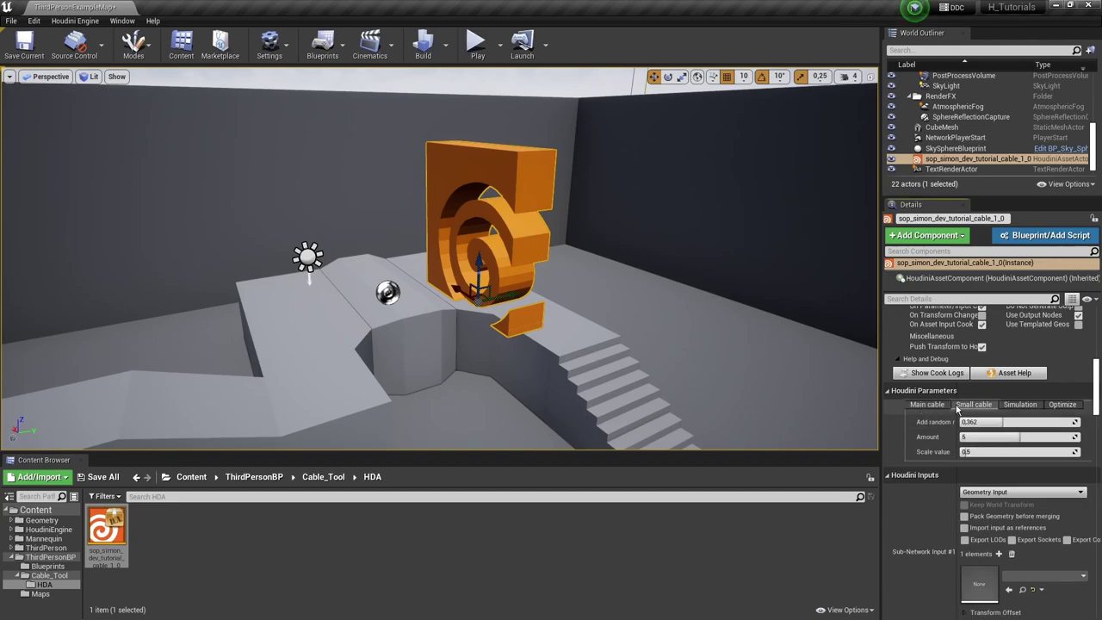
pyautogui.click(1018, 406)
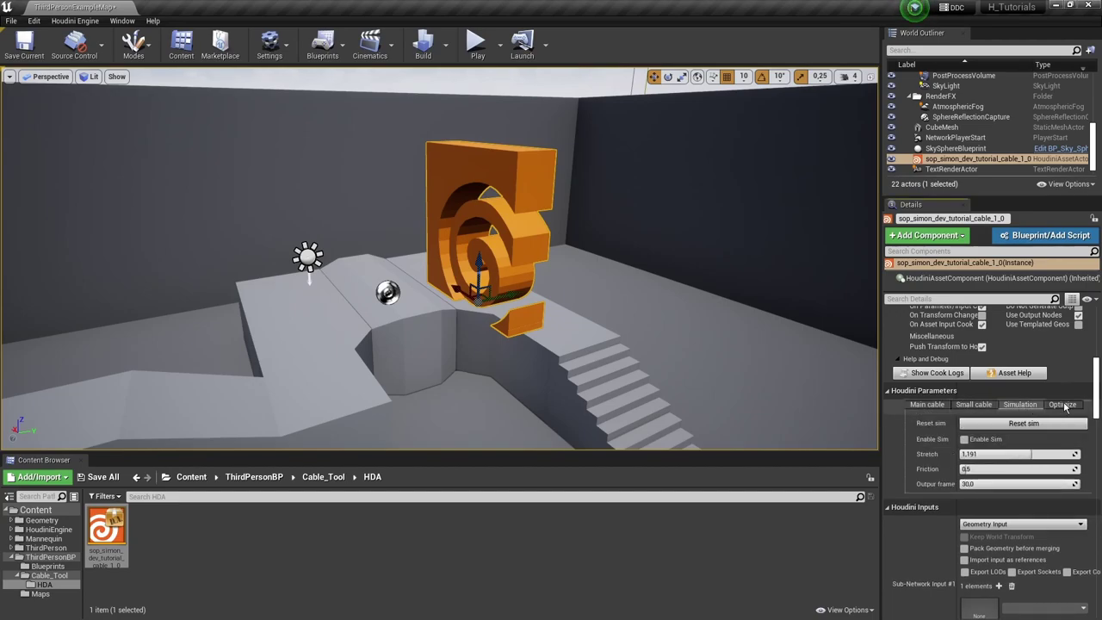
pyautogui.click(925, 405)
pyautogui.scroll(-3, 926, 413)
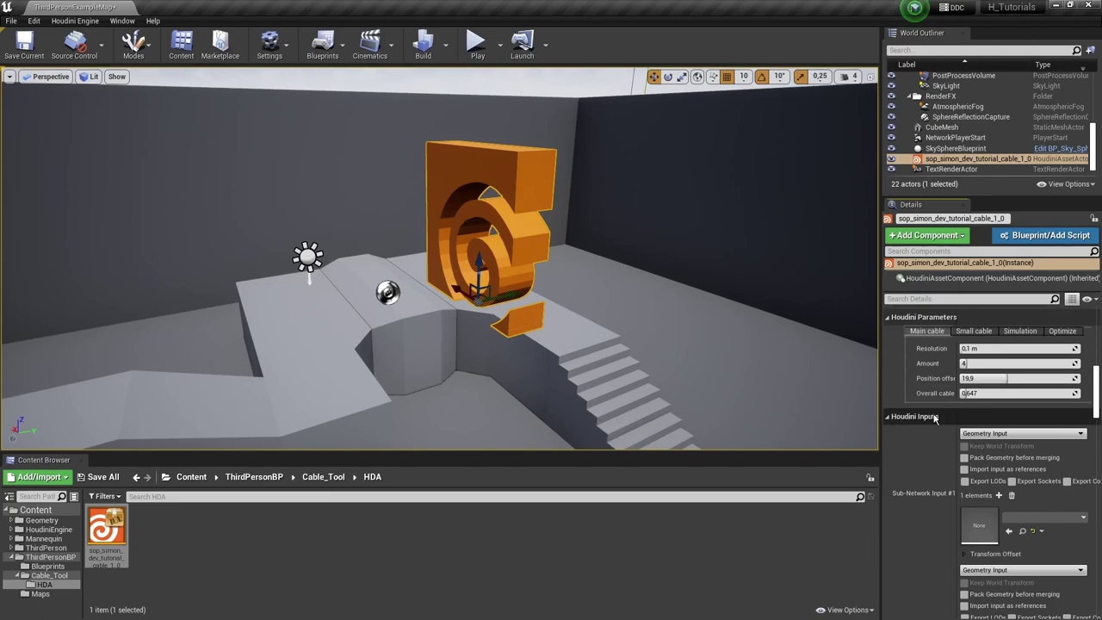
pyautogui.scroll(-1, 930, 413)
pyautogui.scroll(-1, 908, 410)
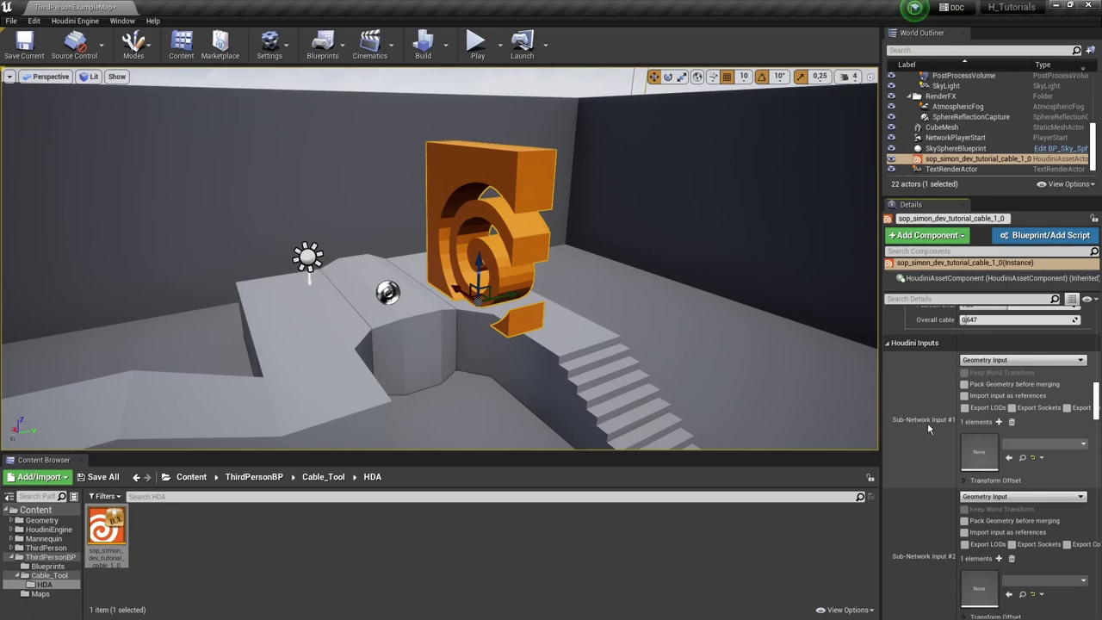
pyautogui.scroll(-1, 928, 421)
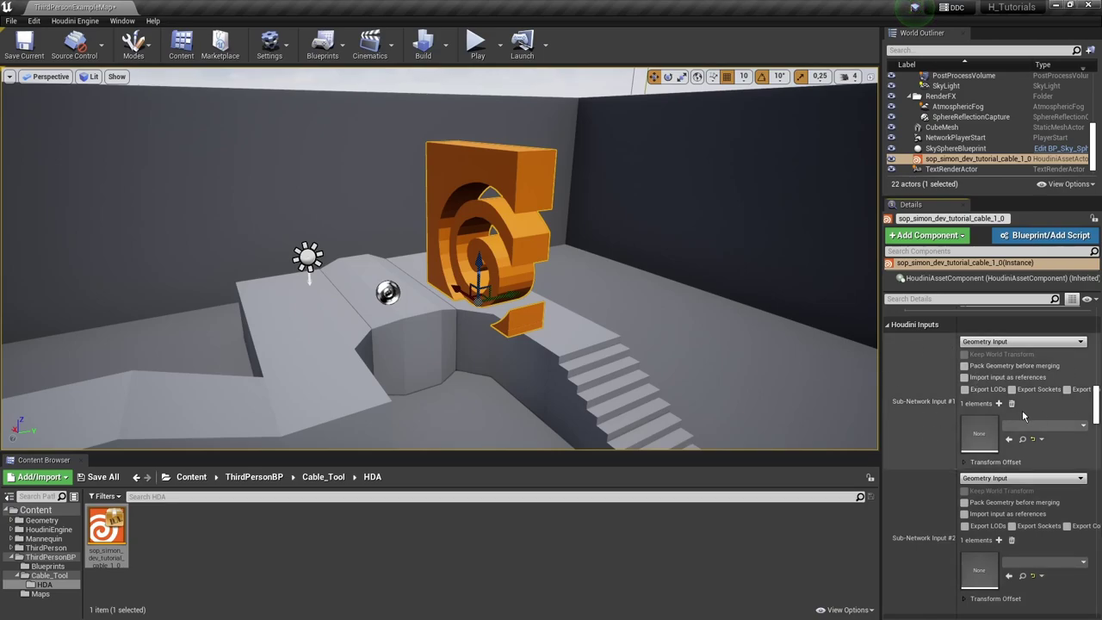
# Set the cable asset's Sub-Network Input #1 to Curve Input and inspect the generated cables from several sides
pyautogui.click(979, 342)
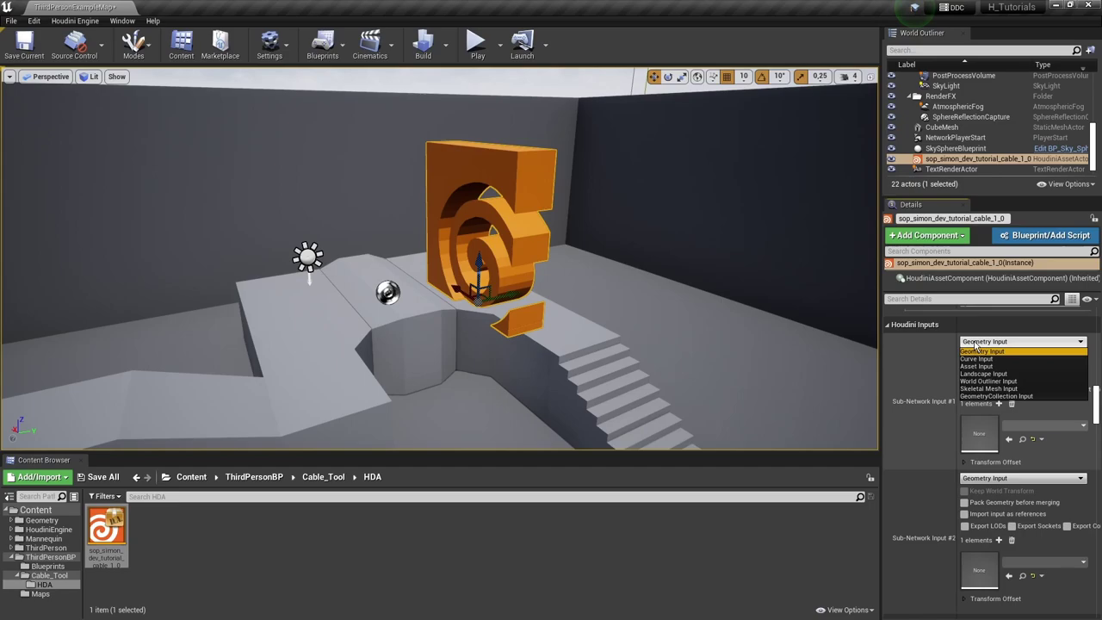
pyautogui.click(977, 358)
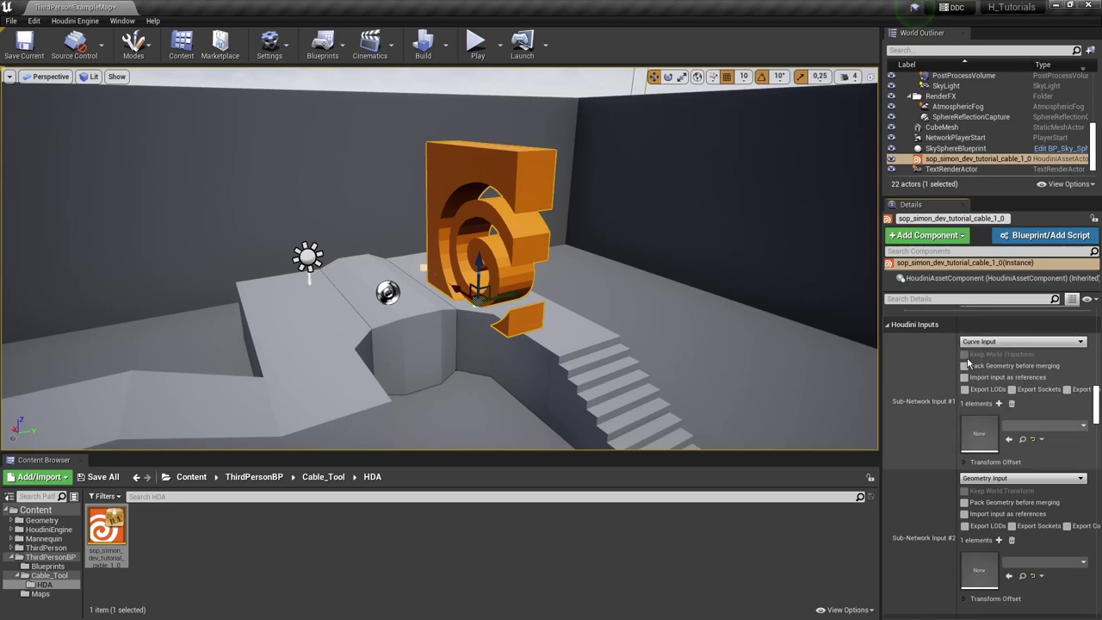
pyautogui.keyDown('alt'); pyautogui.moveTo(544, 314); pyautogui.dragTo(615, 298); pyautogui.keyUp('alt')
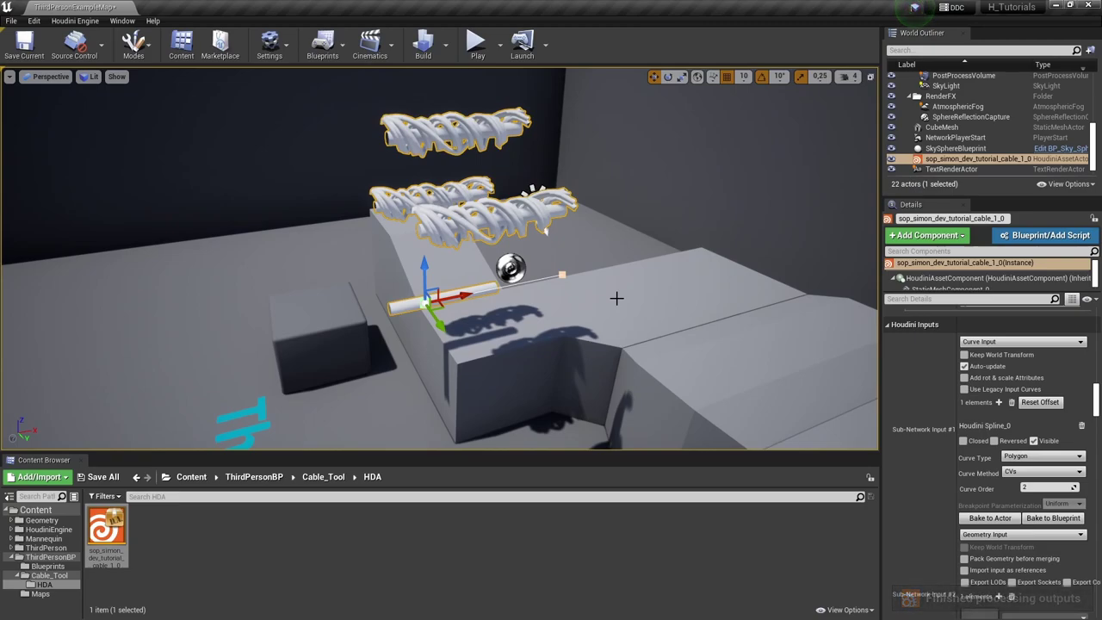
pyautogui.moveTo(601, 320); pyautogui.dragTo(580, 292, button='right')
pyautogui.moveTo(491, 299); pyautogui.dragTo(499, 300, button='right')
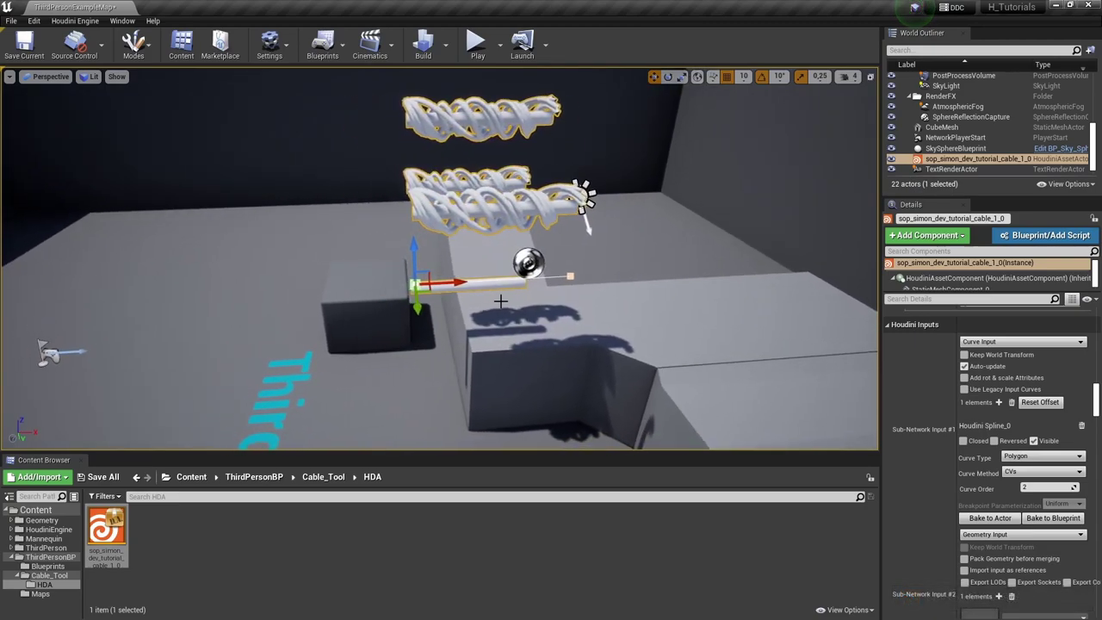
pyautogui.keyDown('alt'); pyautogui.moveTo(507, 298); pyautogui.dragTo(502, 348); pyautogui.keyUp('alt')
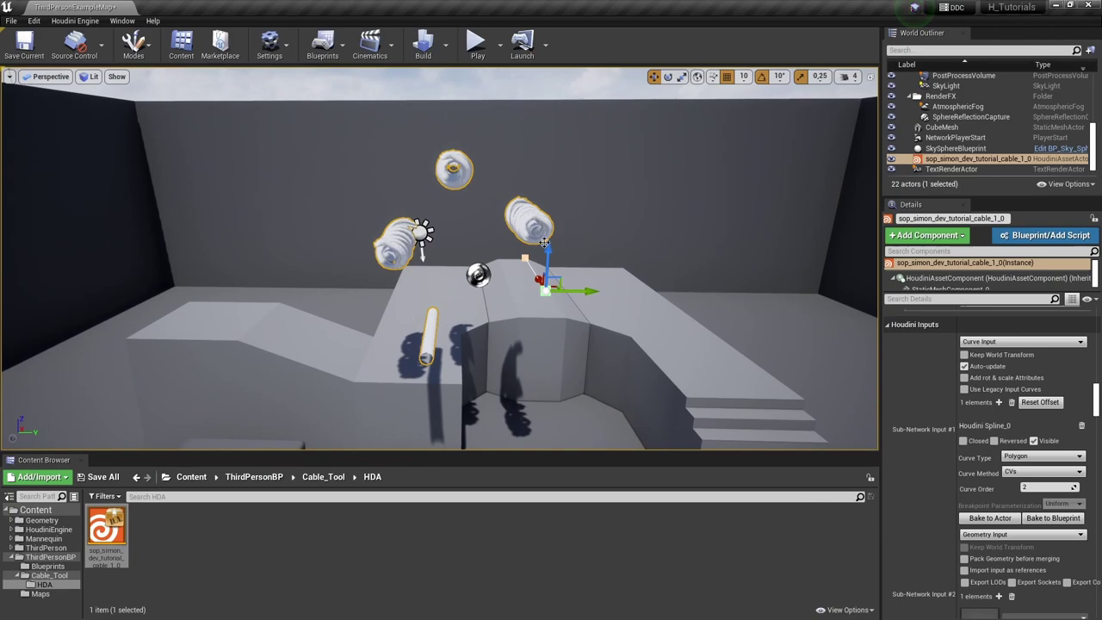
pyautogui.press('f')
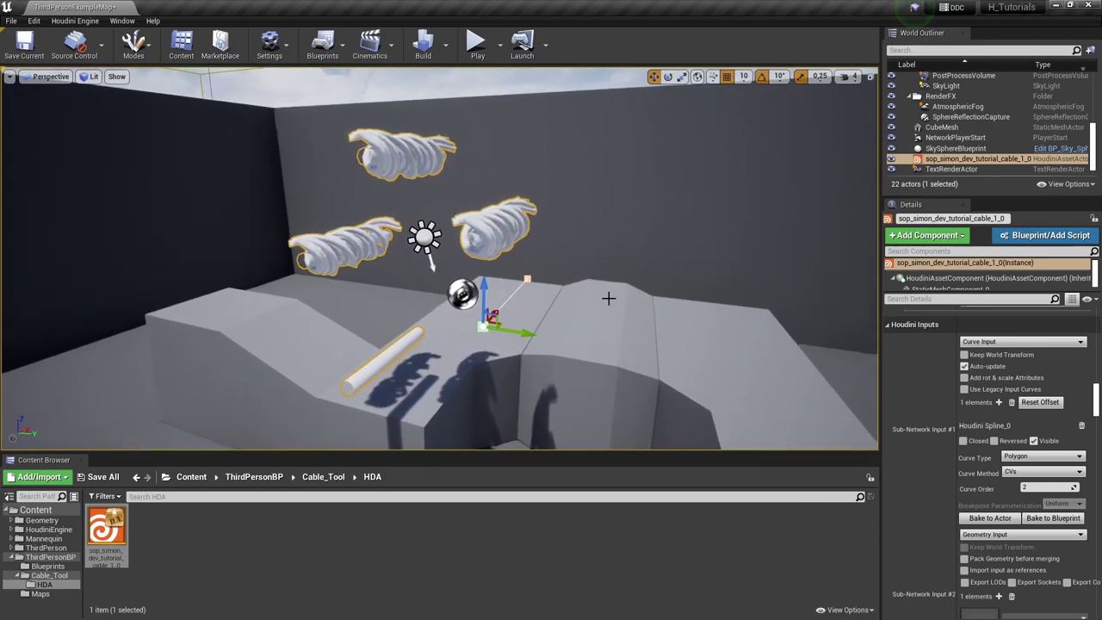
pyautogui.press('w')
pyautogui.moveTo(617, 324); pyautogui.dragTo(606, 314, button='right')
pyautogui.moveTo(664, 278); pyautogui.dragTo(623, 288, button='right')
pyautogui.press('d')
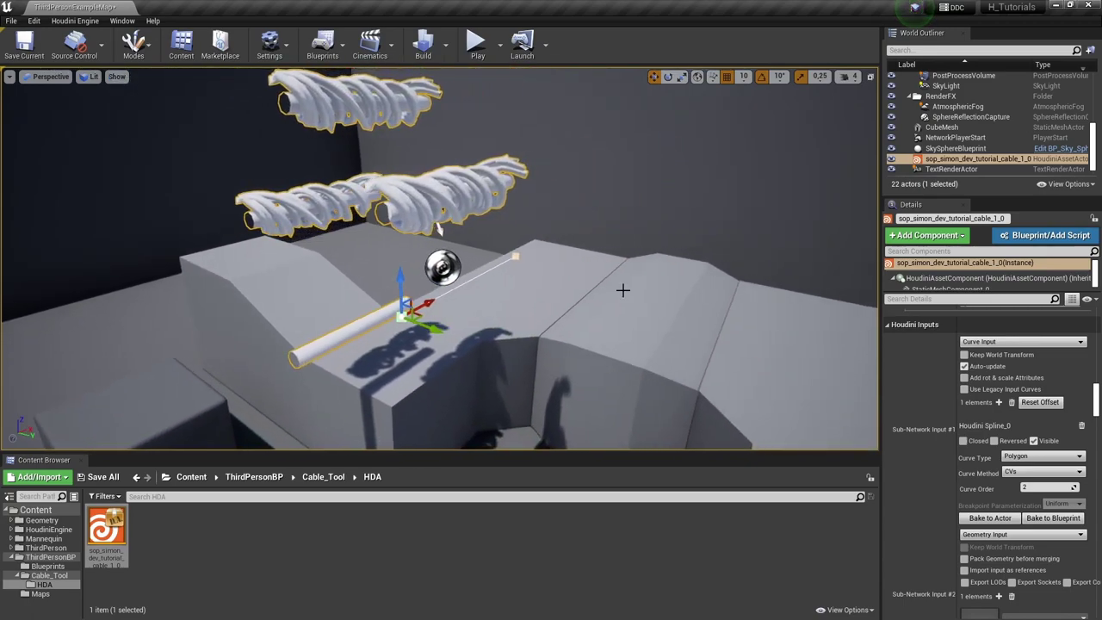
# Try a main cable Amount of 11 and look at the cables around the spline
pyautogui.scroll(5, 977, 420)
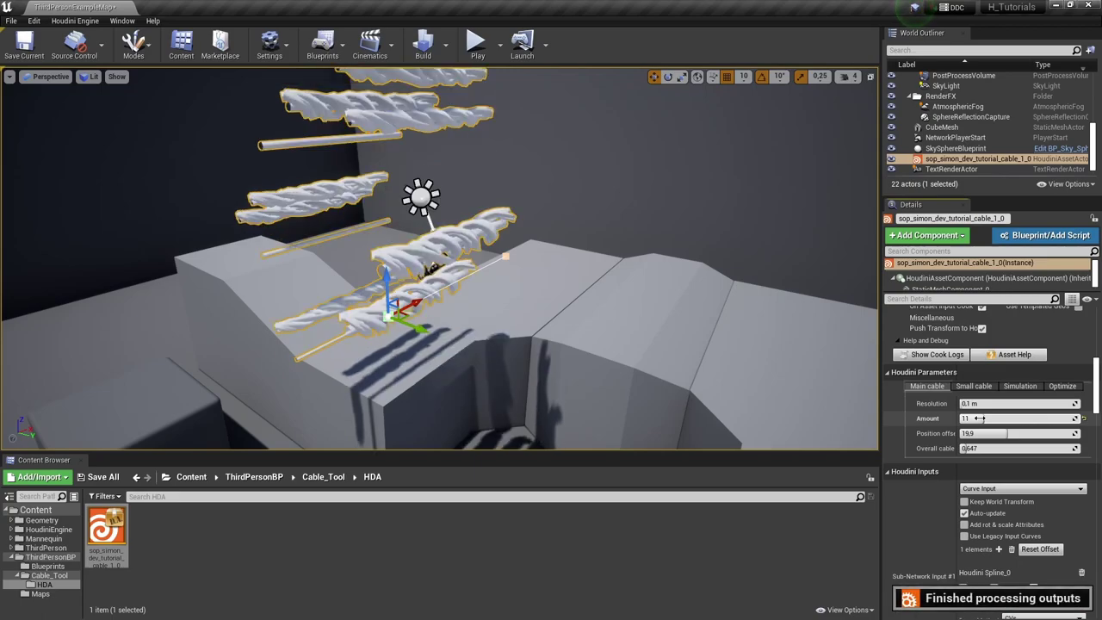
pyautogui.moveTo(664, 292)
pyautogui.mouseDown(button='right')
pyautogui.moveTo(742, 280)
pyautogui.moveTo(680, 282)
pyautogui.mouseUp(button='right')
pyautogui.press('a')
pyautogui.press('d')
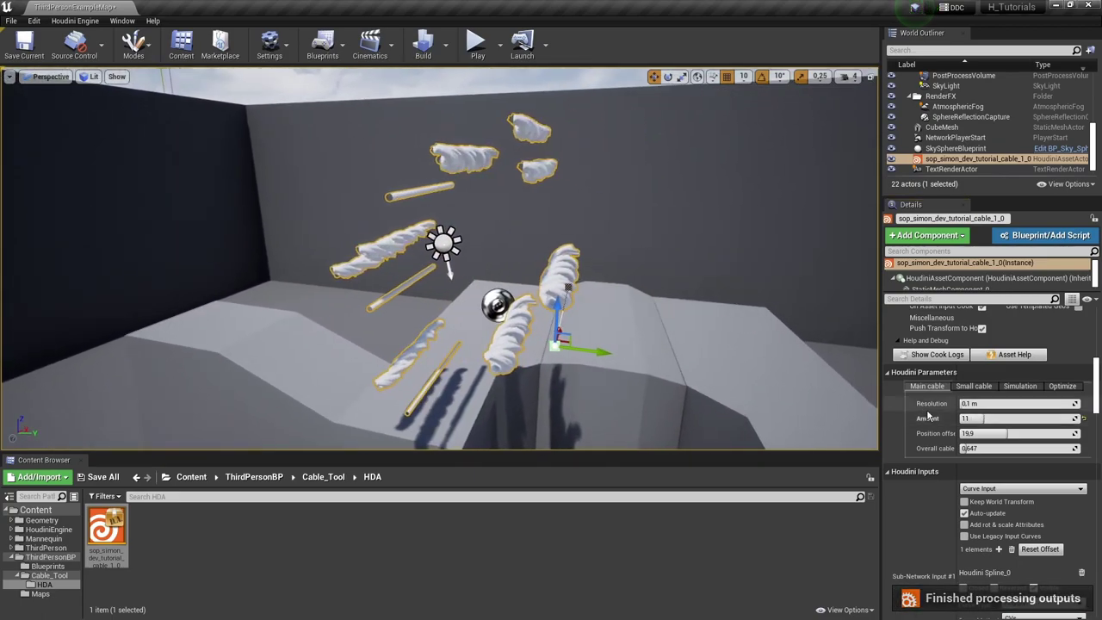
# Set the main cable Amount to 5 and the Overall cable value to about 1.0
pyautogui.moveTo(992, 420)
pyautogui.mouseDown()
pyautogui.moveTo(969, 420)
pyautogui.moveTo(988, 421)
pyautogui.mouseUp()
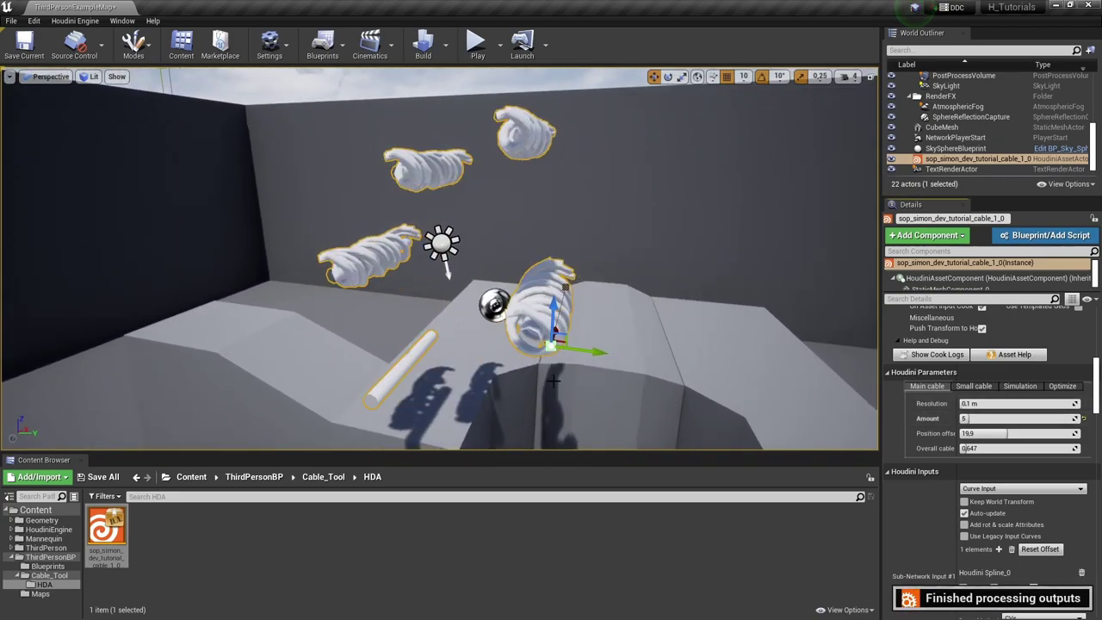
pyautogui.press('d')
pyautogui.moveTo(649, 358); pyautogui.dragTo(594, 357, button='right')
pyautogui.moveTo(990, 448); pyautogui.dragTo(1021, 448)
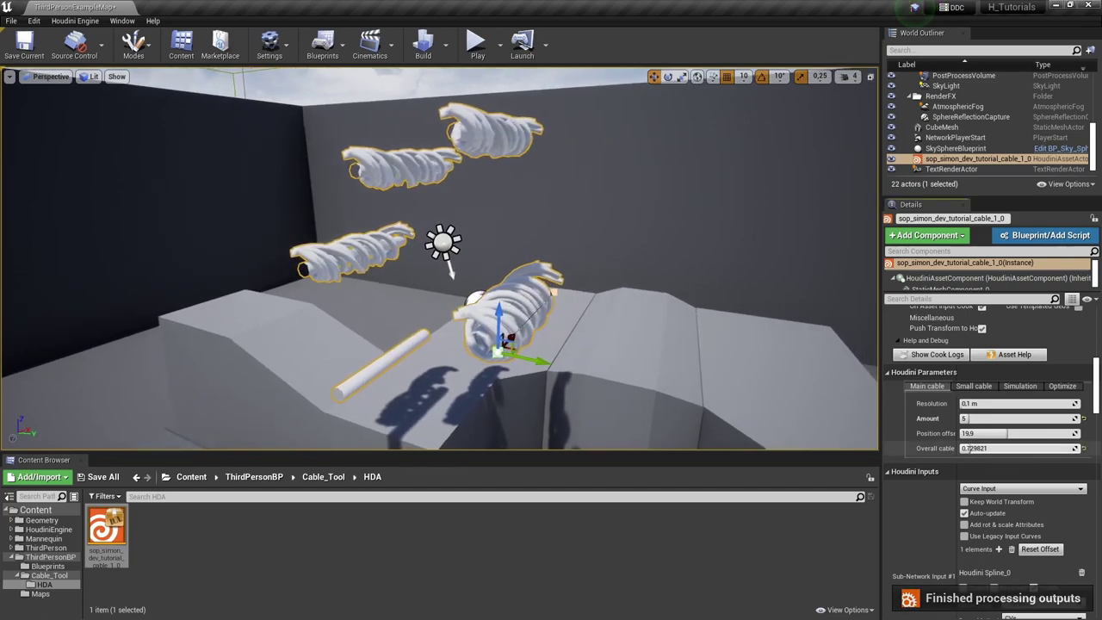
pyautogui.press('d')
pyautogui.moveTo(671, 295); pyautogui.dragTo(594, 295, button='right')
# Move the spline's far end point outward over the walkway to lengthen the cables
pyautogui.click(547, 284)
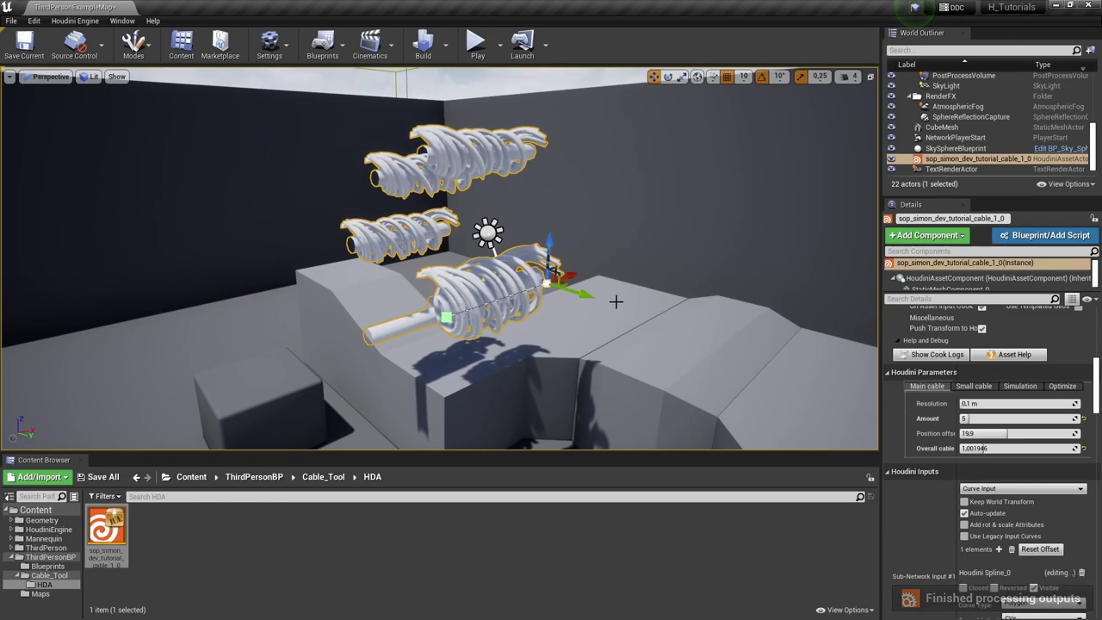
pyautogui.press('d')
pyautogui.moveTo(663, 300); pyautogui.dragTo(603, 300, button='right')
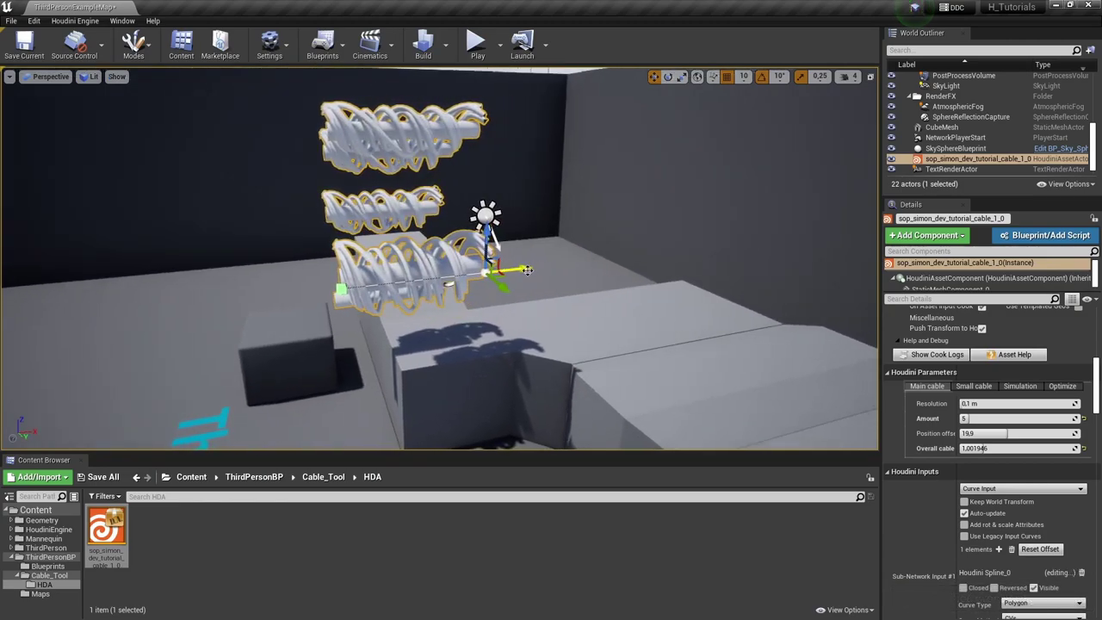
pyautogui.moveTo(667, 246); pyautogui.dragTo(734, 238)
pyautogui.moveTo(607, 302)
pyautogui.mouseDown(button='right')
pyautogui.moveTo(659, 301)
pyautogui.moveTo(620, 302)
pyautogui.mouseUp(button='right')
pyautogui.press('a')
# Extend the spline from its other end with two more points, bending the cables around the walkway towards the stairs side
pyautogui.click(465, 277)
pyautogui.press('s')
pyautogui.moveTo(536, 248); pyautogui.dragTo(542, 295, button='right')
pyautogui.keyDown('alt'); pyautogui.moveTo(535, 247); pyautogui.dragTo(548, 393); pyautogui.keyUp('alt')
pyautogui.moveTo(522, 282); pyautogui.dragTo(426, 329, button='right')
pyautogui.press('w')
pyautogui.keyDown('alt'); pyautogui.moveTo(361, 334); pyautogui.dragTo(293, 231); pyautogui.keyUp('alt')
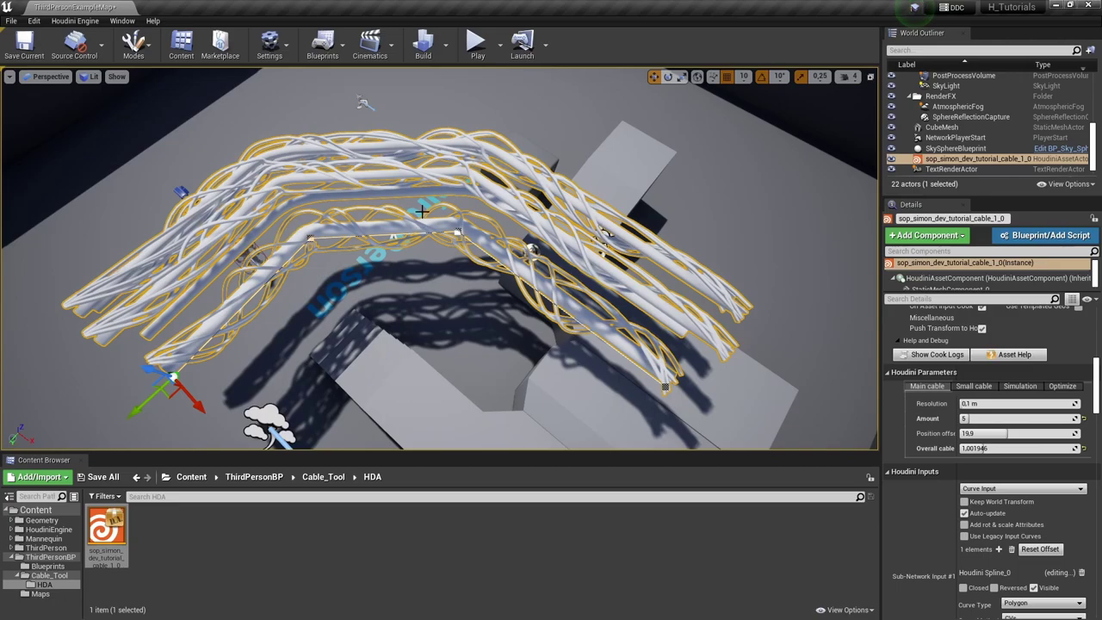
pyautogui.keyDown('alt'); pyautogui.moveTo(374, 215); pyautogui.dragTo(580, 250); pyautogui.keyUp('alt')
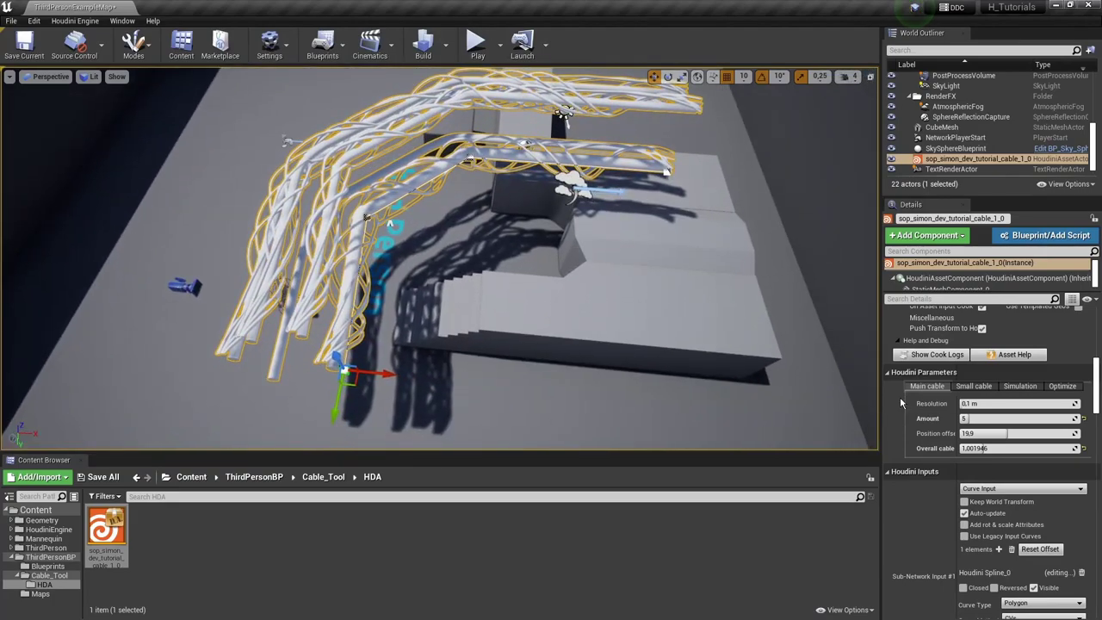
# Turn on Enable Sim in the cable asset's simulation parameters and inspect the simulated cables
pyautogui.click(1020, 385)
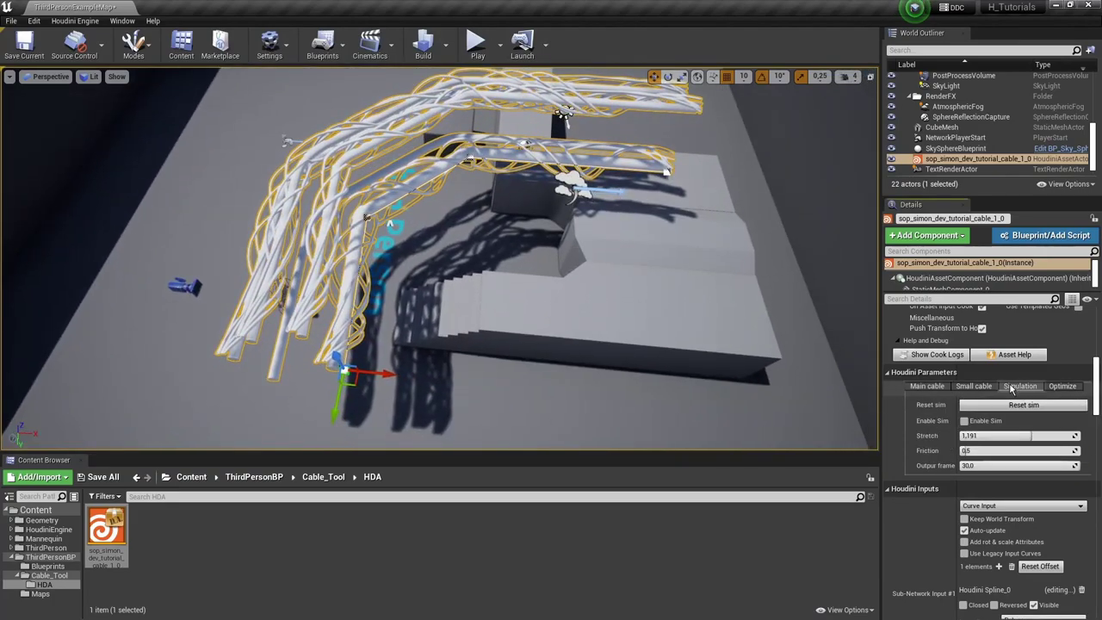
pyautogui.click(965, 421)
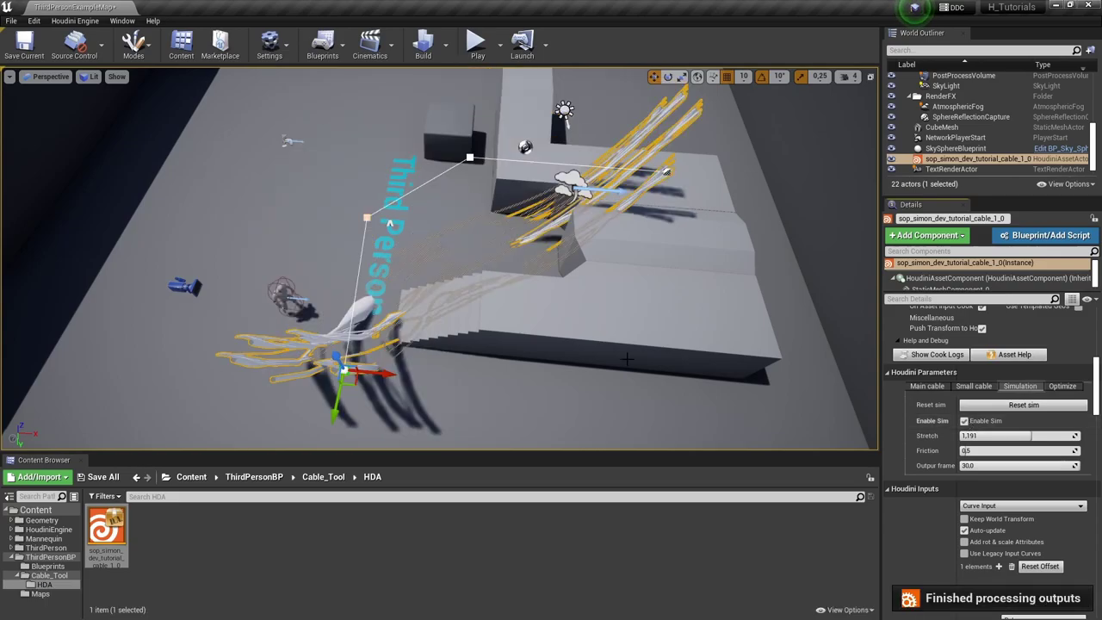
pyautogui.moveTo(617, 352); pyautogui.dragTo(827, 366, button='right')
pyautogui.moveTo(500, 334); pyautogui.dragTo(546, 174, button='right')
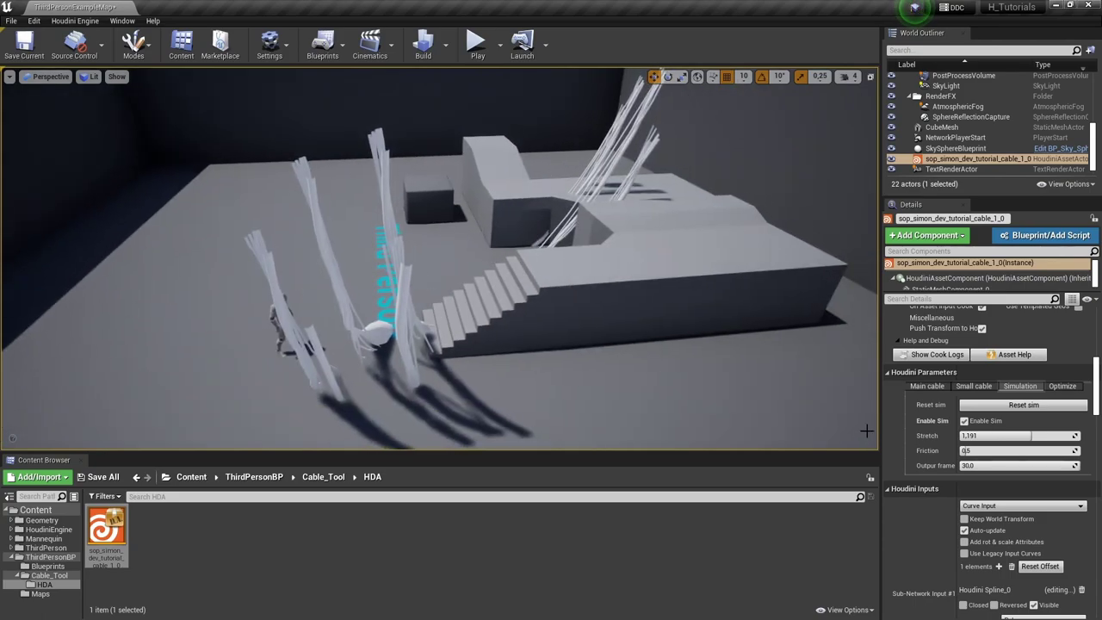
# Set Sub-Network Input #2 to World Outliner Input and start its actor selection
pyautogui.scroll(-8, 926, 427)
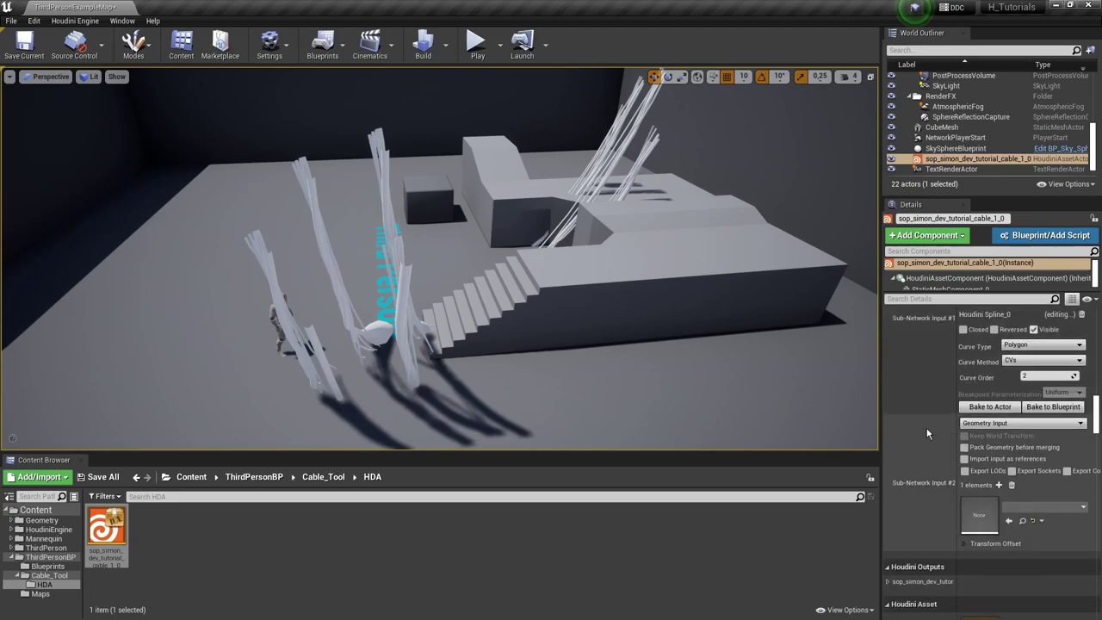
pyautogui.click(990, 423)
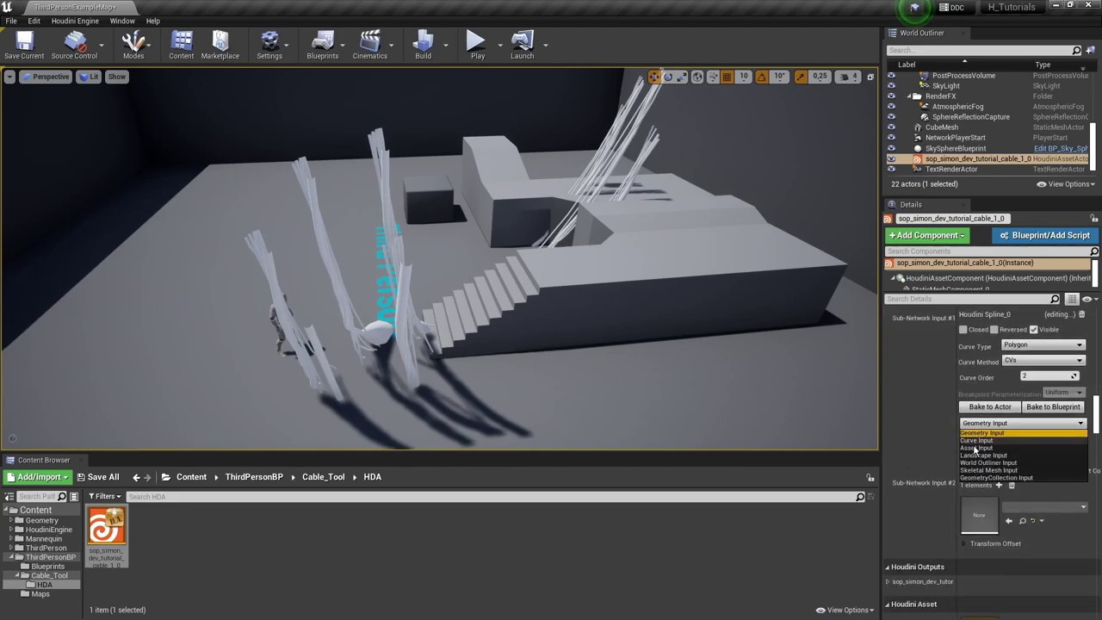
pyautogui.click(967, 465)
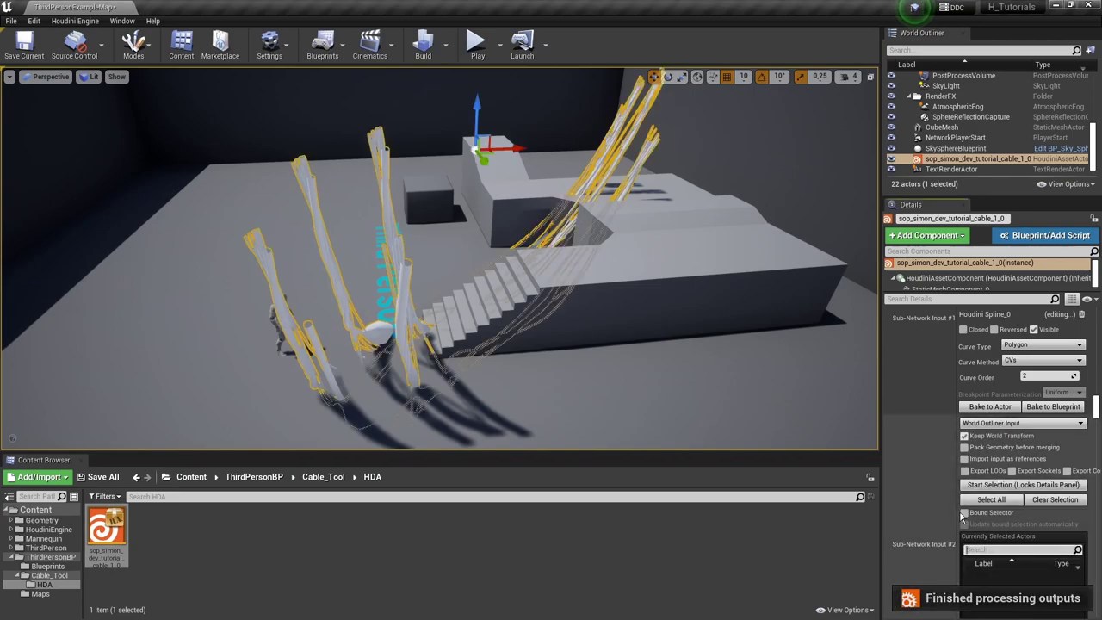
pyautogui.click(986, 486)
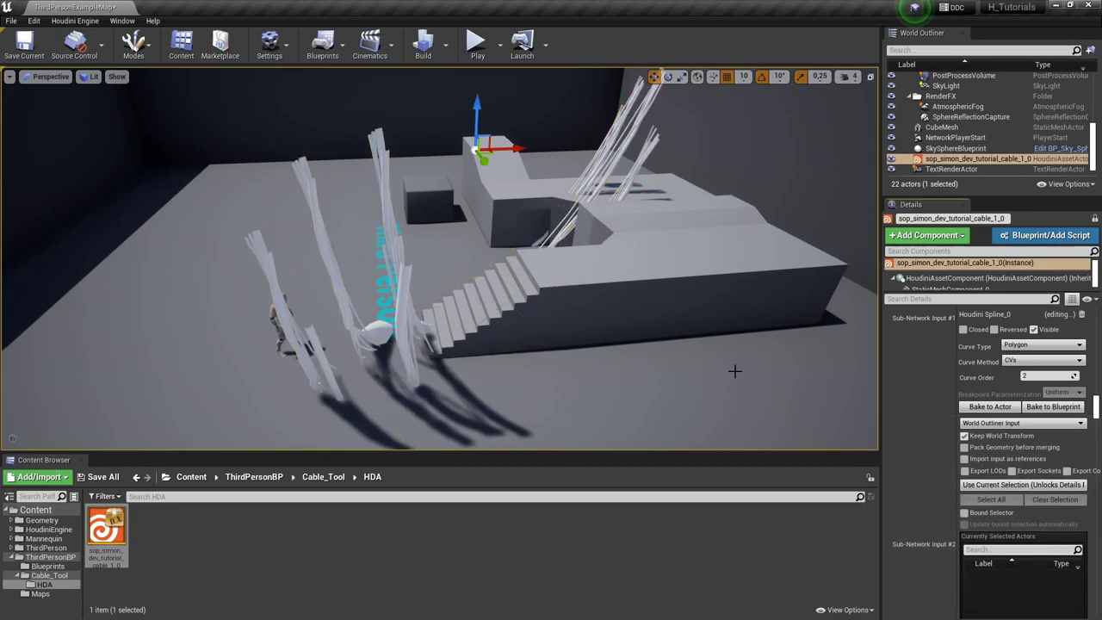
# Select the floor and all Walkway meshes (stairs, left and right arms, bump, ramp) and use them for Sub-Network Input #2
pyautogui.click(529, 415)
pyautogui.keyDown('ctrl'); pyautogui.click(522, 312); pyautogui.keyUp('ctrl')
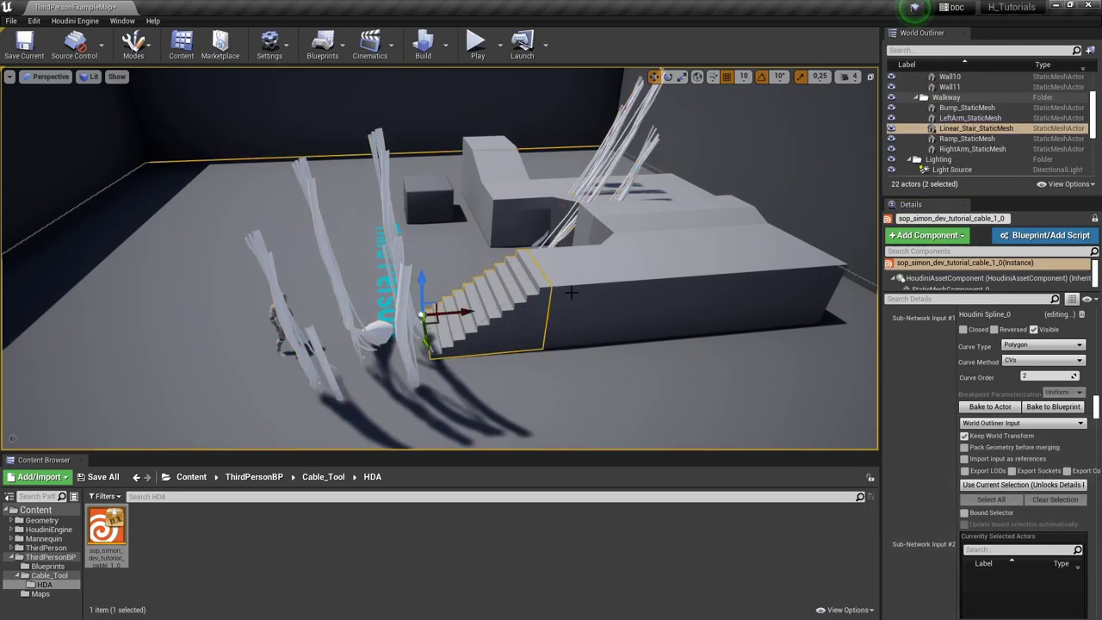
pyautogui.keyDown('ctrl'); pyautogui.click(603, 279); pyautogui.keyUp('ctrl')
pyautogui.keyDown('ctrl'); pyautogui.click(624, 216); pyautogui.keyUp('ctrl')
pyautogui.keyDown('ctrl'); pyautogui.click(503, 203); pyautogui.keyUp('ctrl')
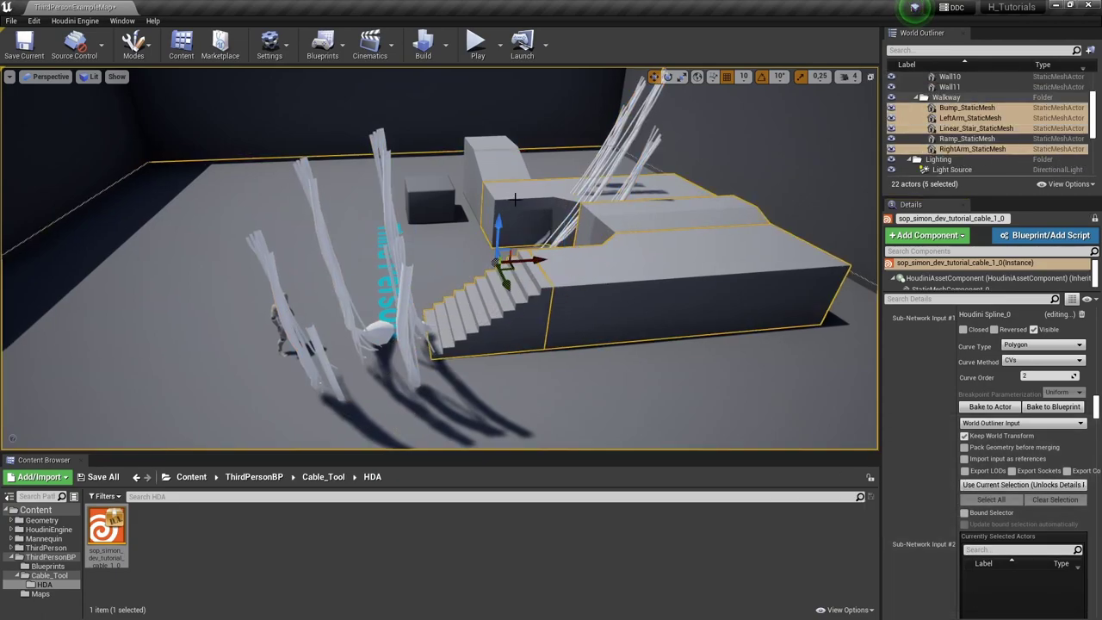
pyautogui.keyDown('ctrl'); pyautogui.click(494, 172); pyautogui.keyUp('ctrl')
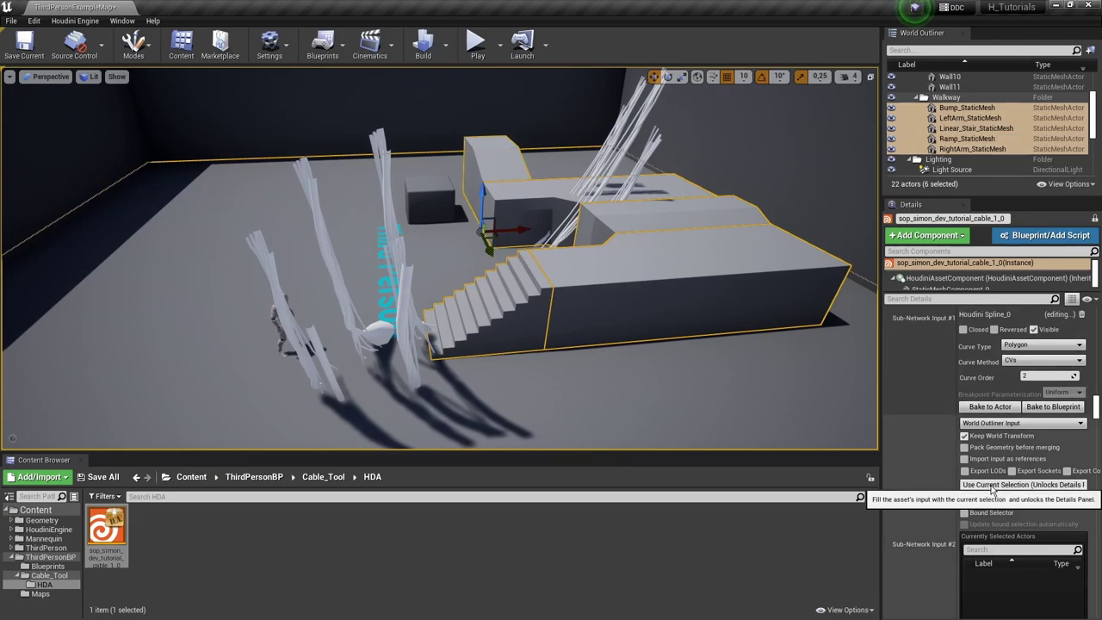
pyautogui.click(1023, 485)
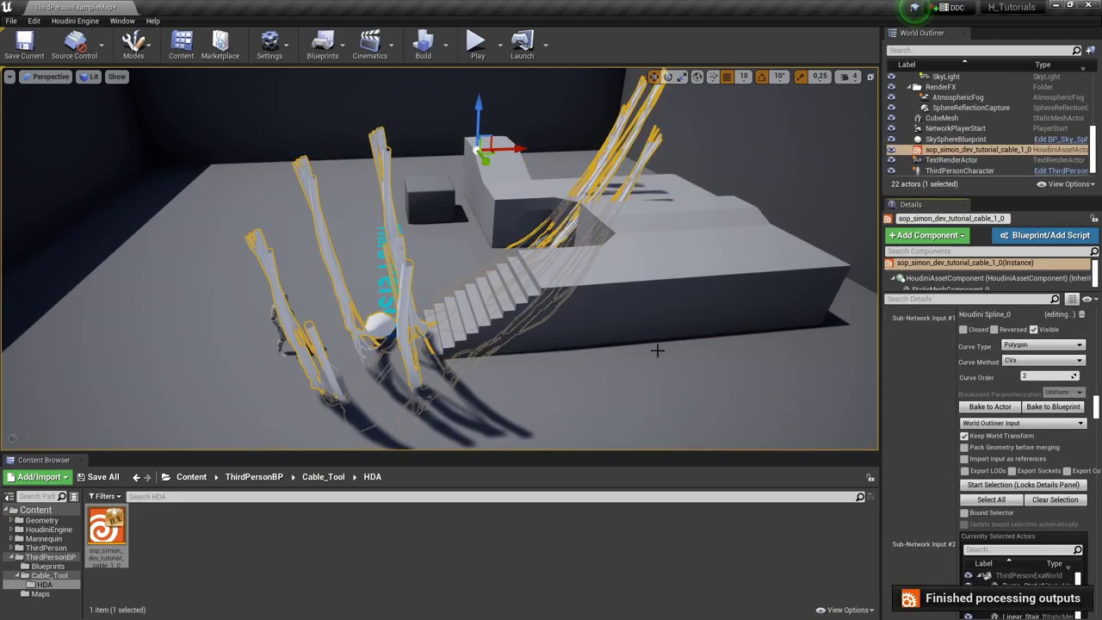
# Reset the cable simulation so it uses the level geometry, and inspect the cables around the walkway from several angles
pyautogui.moveTo(664, 345); pyautogui.dragTo(632, 313, button='right')
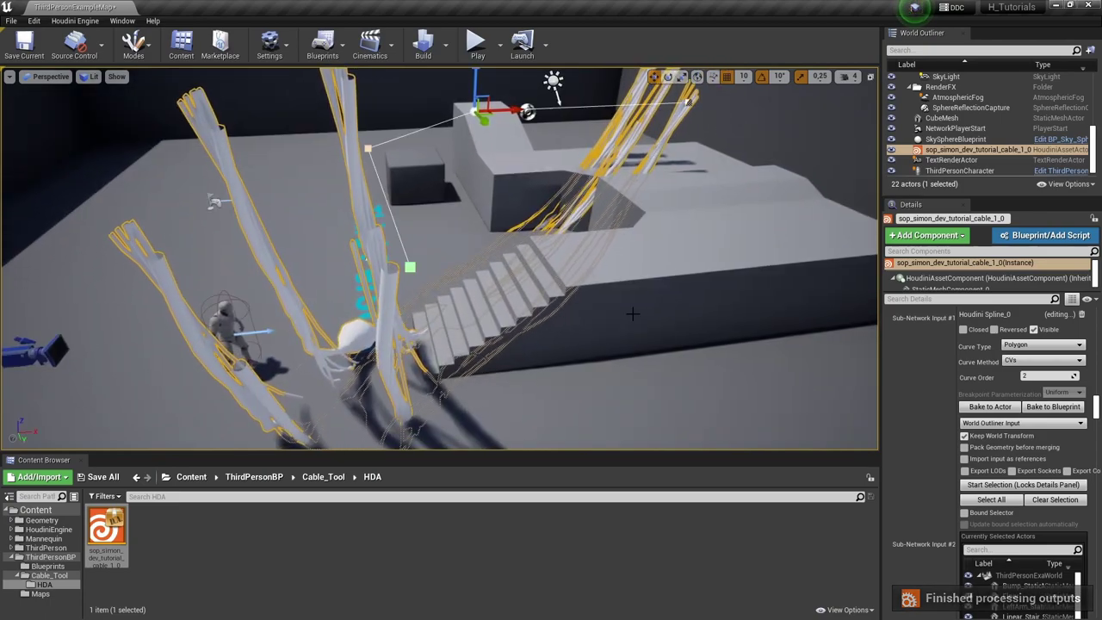
pyautogui.press('g')
pyautogui.click(368, 327)
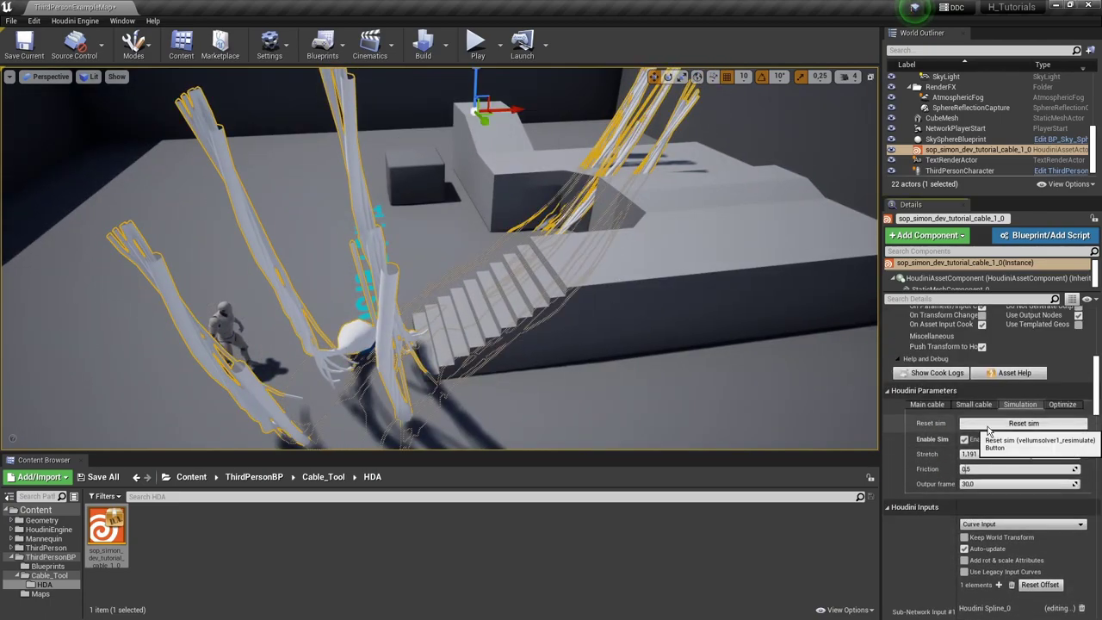
pyautogui.click(988, 427)
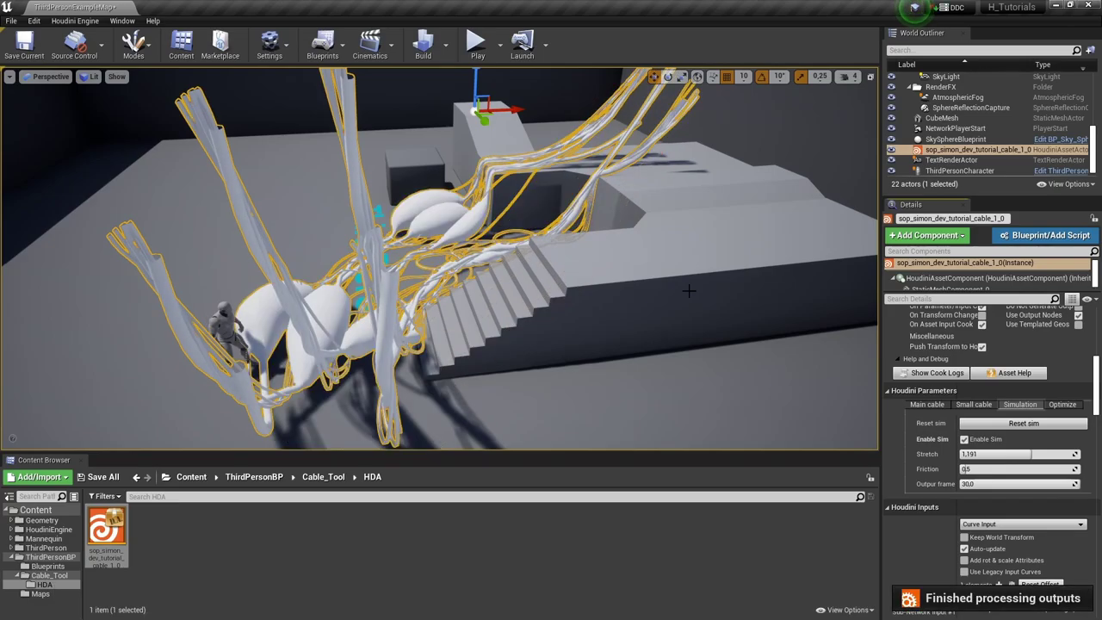
pyautogui.moveTo(590, 265); pyautogui.dragTo(603, 302, button='right')
pyautogui.press('g')
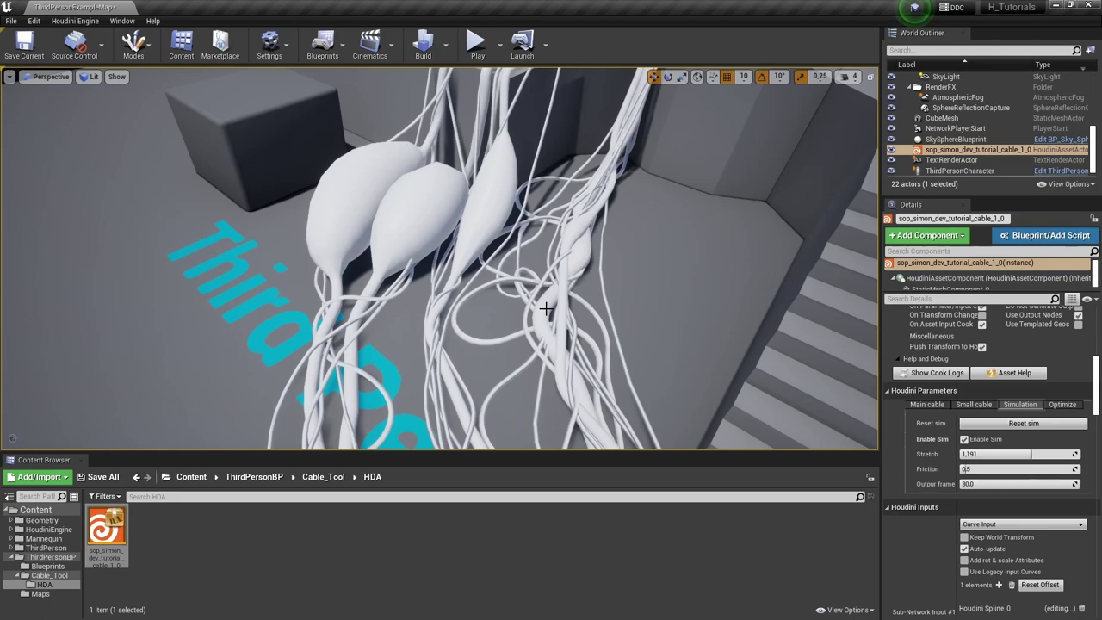
pyautogui.moveTo(410, 289); pyautogui.dragTo(481, 226, button='right')
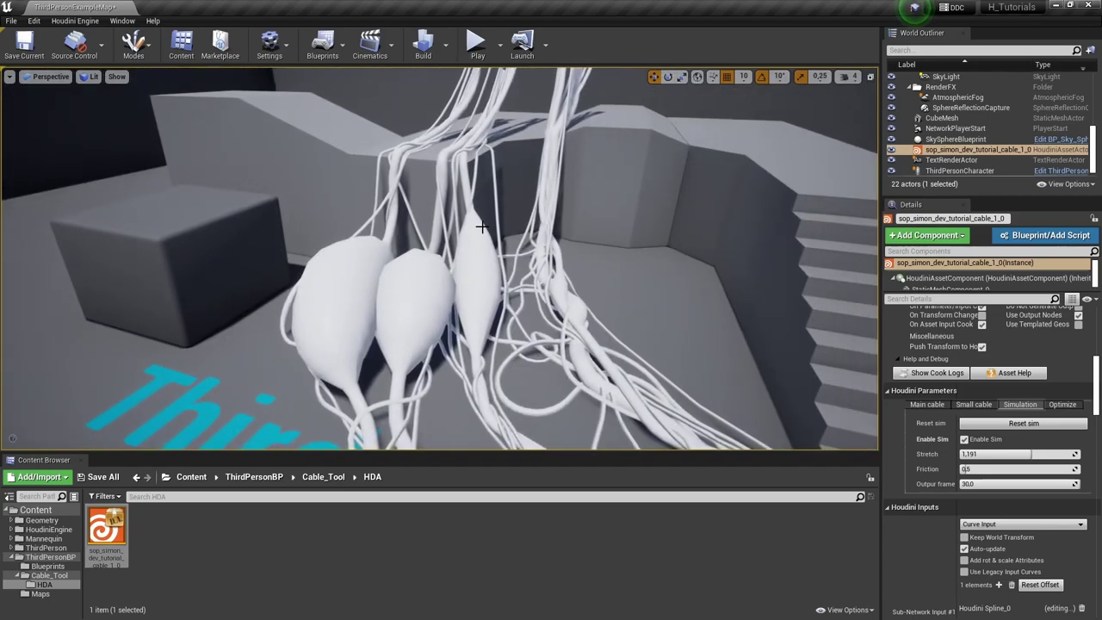
pyautogui.moveTo(485, 355); pyautogui.dragTo(350, 318, button='right')
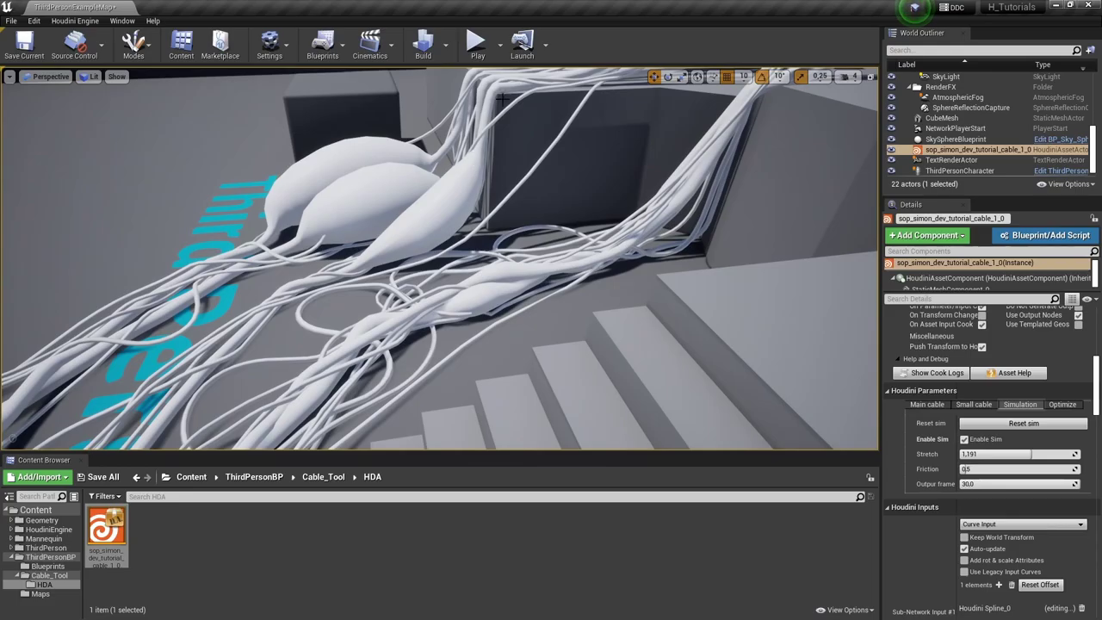
pyautogui.moveTo(502, 98); pyautogui.dragTo(471, 238, button='right')
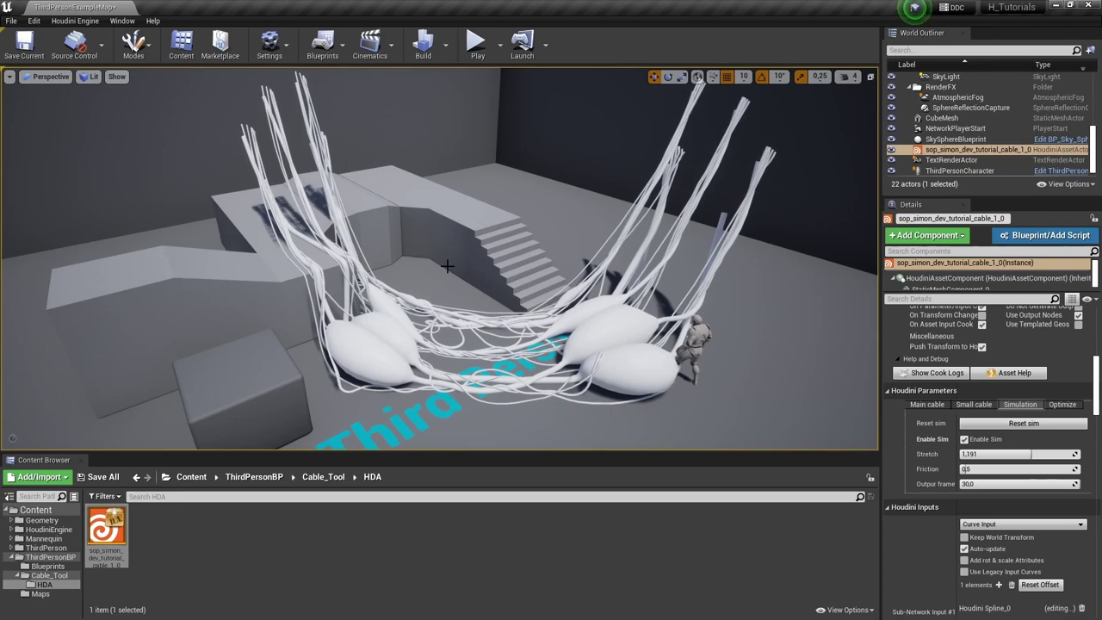
# Open Houdini Session Sync from Unreal and enlarge the GlobalNodes subnetwork in Houdini's network view
pyautogui.click(75, 21)
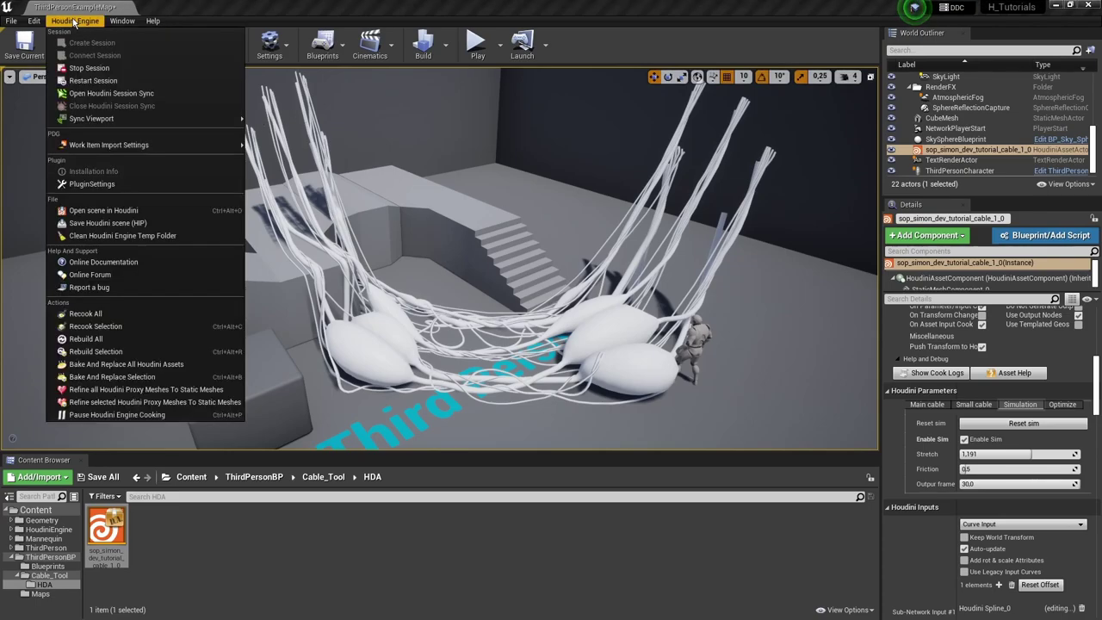
pyautogui.click(87, 94)
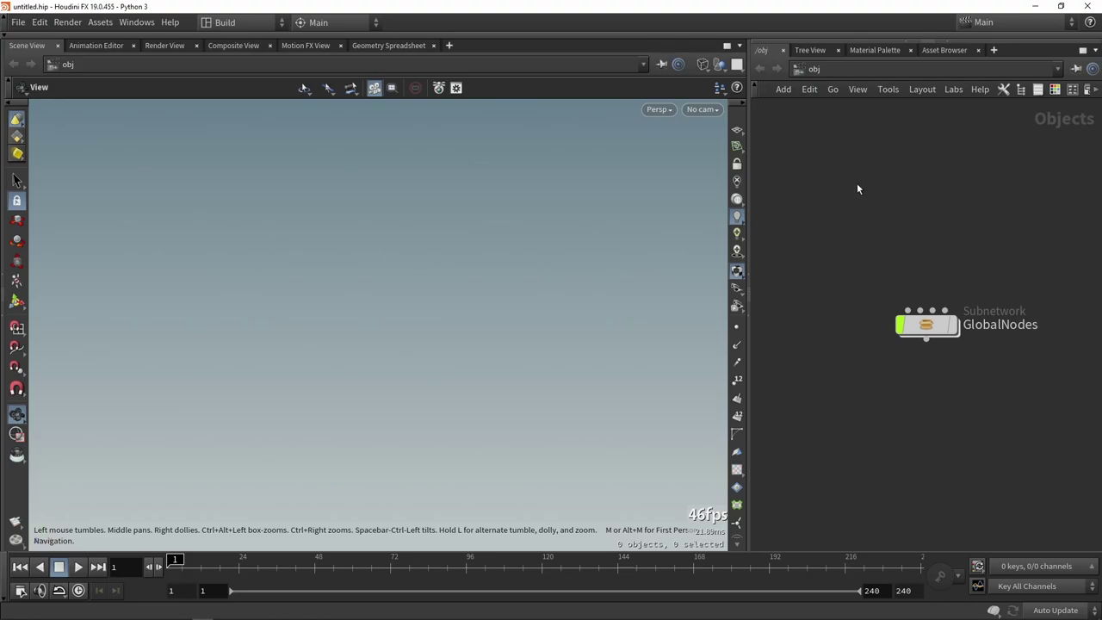
pyautogui.moveTo(901, 221); pyautogui.dragTo(854, 168, button='middle')
pyautogui.scroll(3, 901, 303)
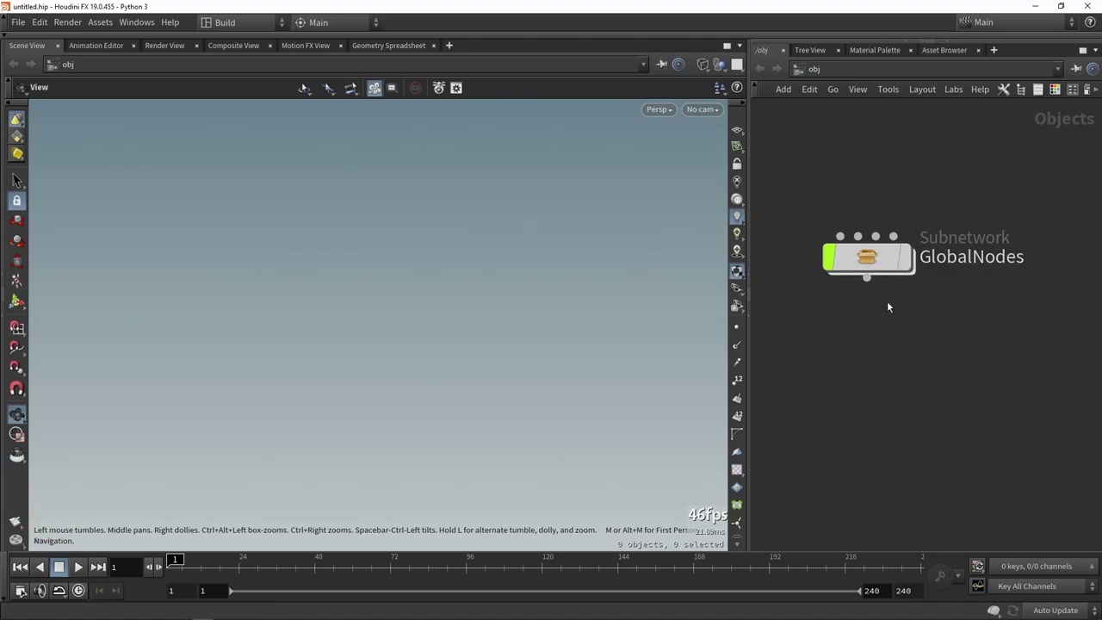
pyautogui.scroll(-1, 912, 359)
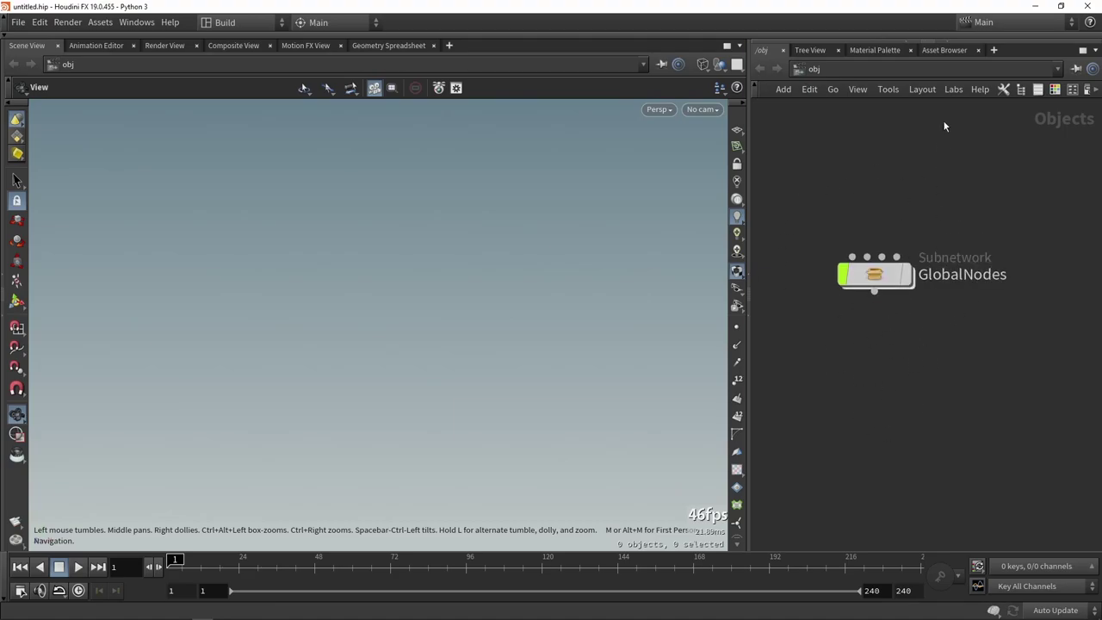
# Switch back to Unreal, have the cable asset reprocessed in the synced session, and return to Houdini
pyautogui.click(1033, 7)
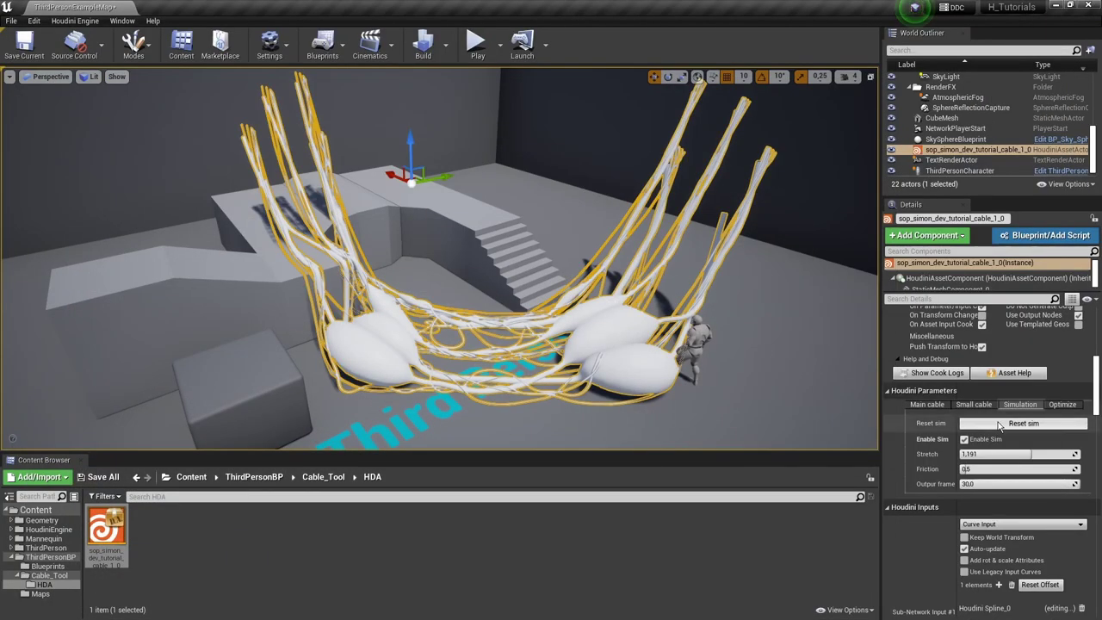
pyautogui.scroll(5, 999, 425)
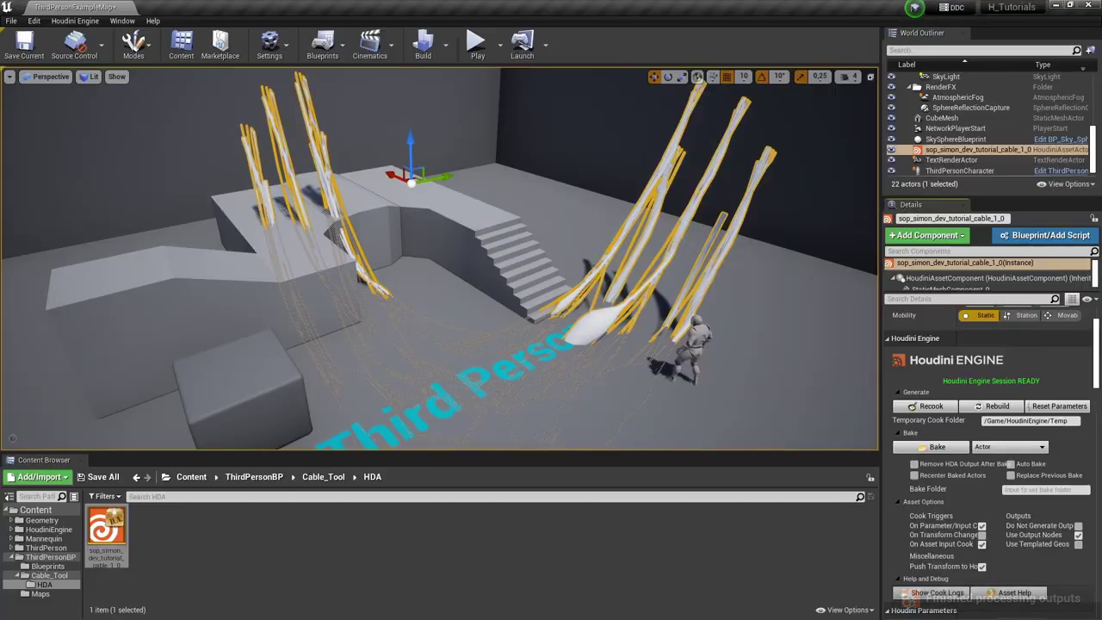
pyautogui.hotkey('alt', 'Tab')
# Examine the Unreal level geometry, cables and asset input nodes in the synced Houdini scene, enlarging the network pane
pyautogui.press('h')
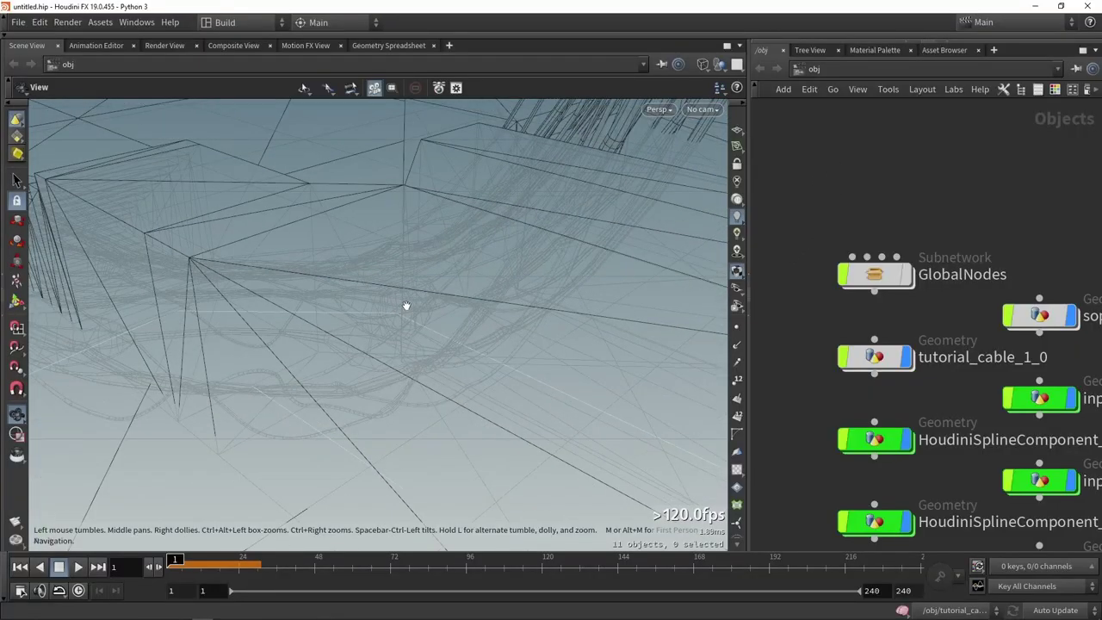
pyautogui.press('w')
pyautogui.moveTo(413, 335)
pyautogui.mouseDown()
pyautogui.moveTo(357, 342)
pyautogui.moveTo(442, 372)
pyautogui.moveTo(559, 349)
pyautogui.mouseUp()
pyautogui.scroll(4, 332, 399)
pyautogui.press('w')
pyautogui.moveTo(332, 400); pyautogui.dragTo(638, 293)
pyautogui.scroll(-3, 790, 163)
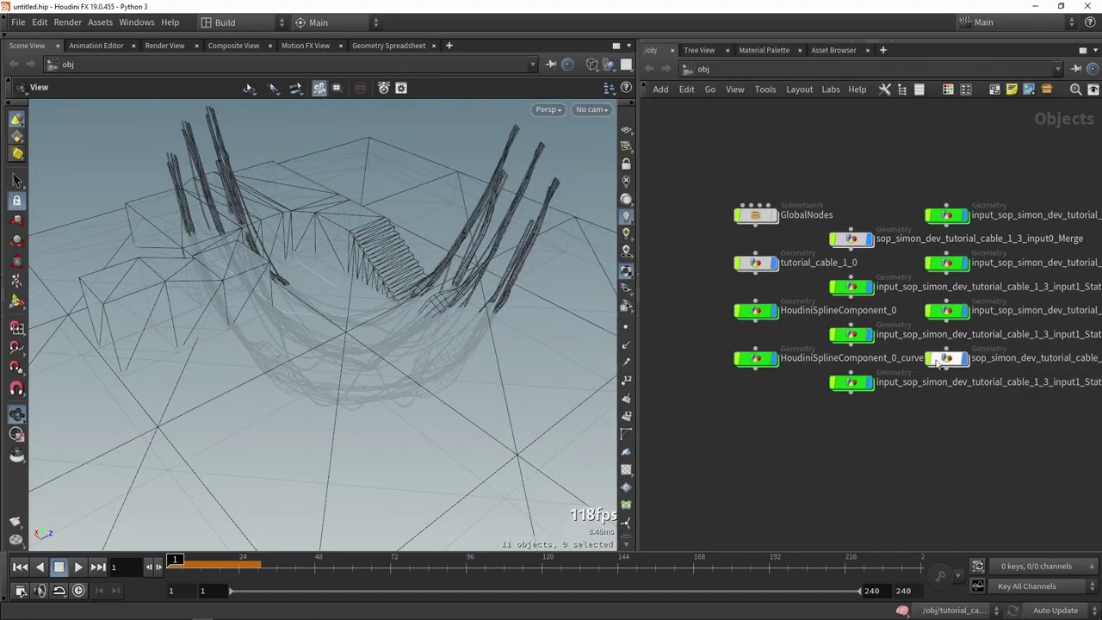
pyautogui.moveTo(918, 405); pyautogui.dragTo(836, 408, button='middle')
pyautogui.scroll(-2, 836, 409)
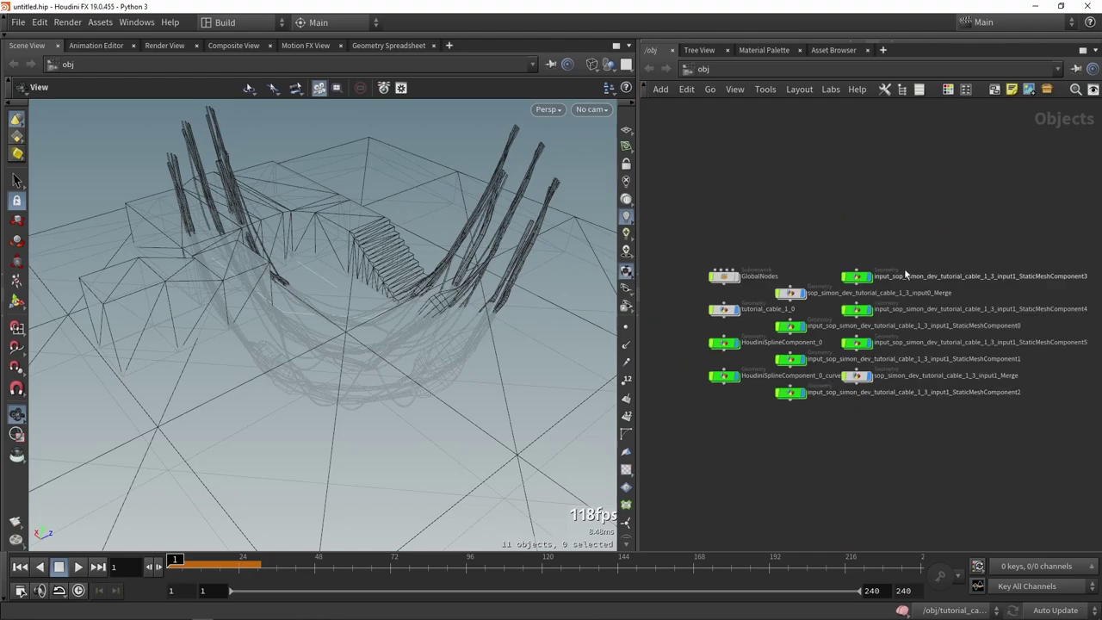
pyautogui.scroll(3, 730, 353)
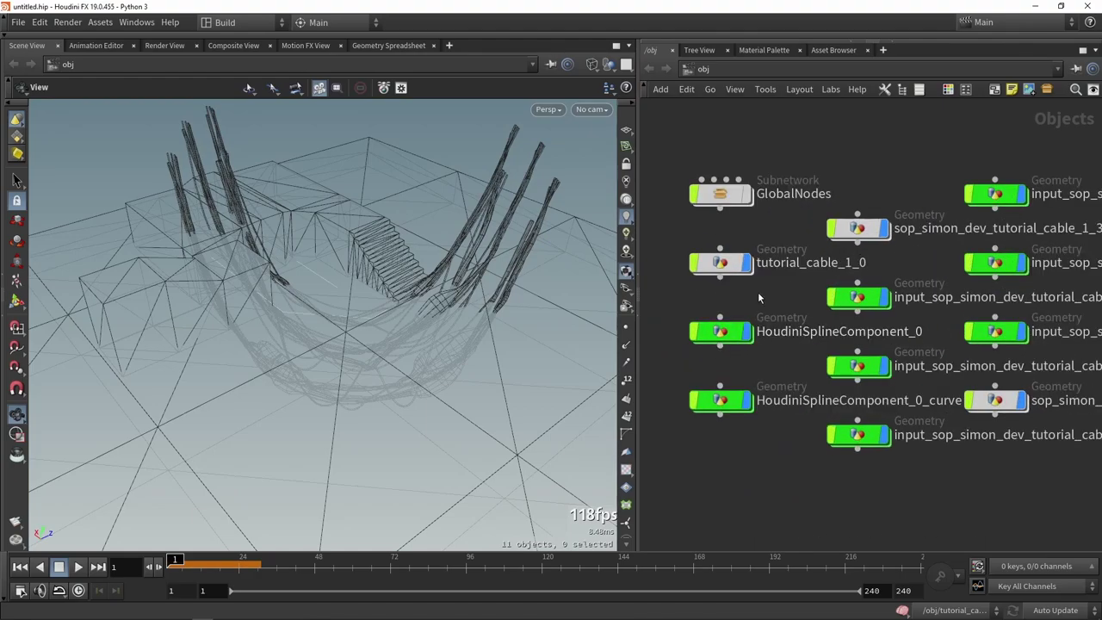
# Enter the tutorial_cable_1_0 geometry object and spread the two object merge nodes and tutorial_cable1 apart
pyautogui.doubleClick(722, 264)
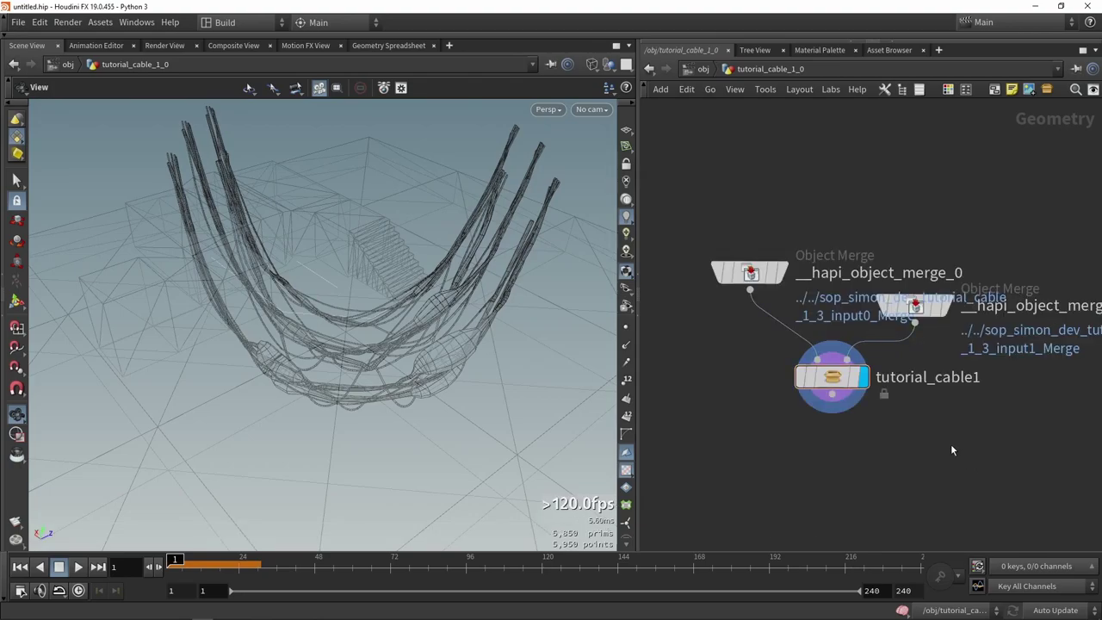
pyautogui.moveTo(950, 443); pyautogui.dragTo(931, 437, button='middle')
pyautogui.scroll(-1, 926, 436)
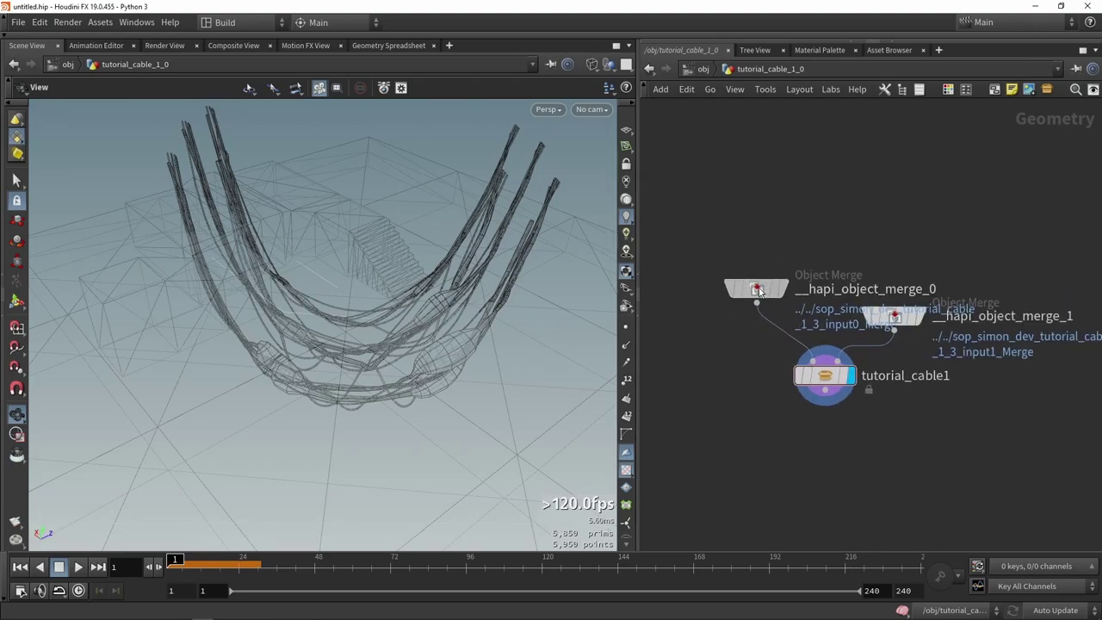
pyautogui.moveTo(784, 290); pyautogui.dragTo(781, 250)
pyautogui.moveTo(880, 401); pyautogui.dragTo(837, 341, button='middle')
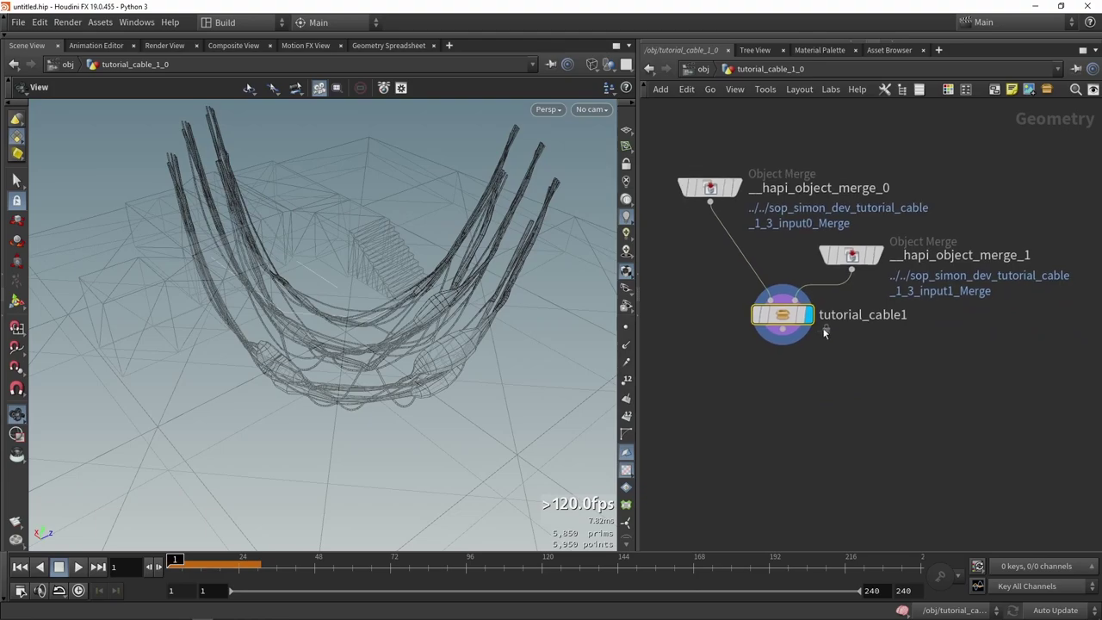
pyautogui.moveTo(772, 313); pyautogui.dragTo(780, 357)
# Show the Simulation parameters of tutorial_cable1, reset the simulation, and inspect the updated cables up close
pyautogui.press('p')
pyautogui.click(914, 129)
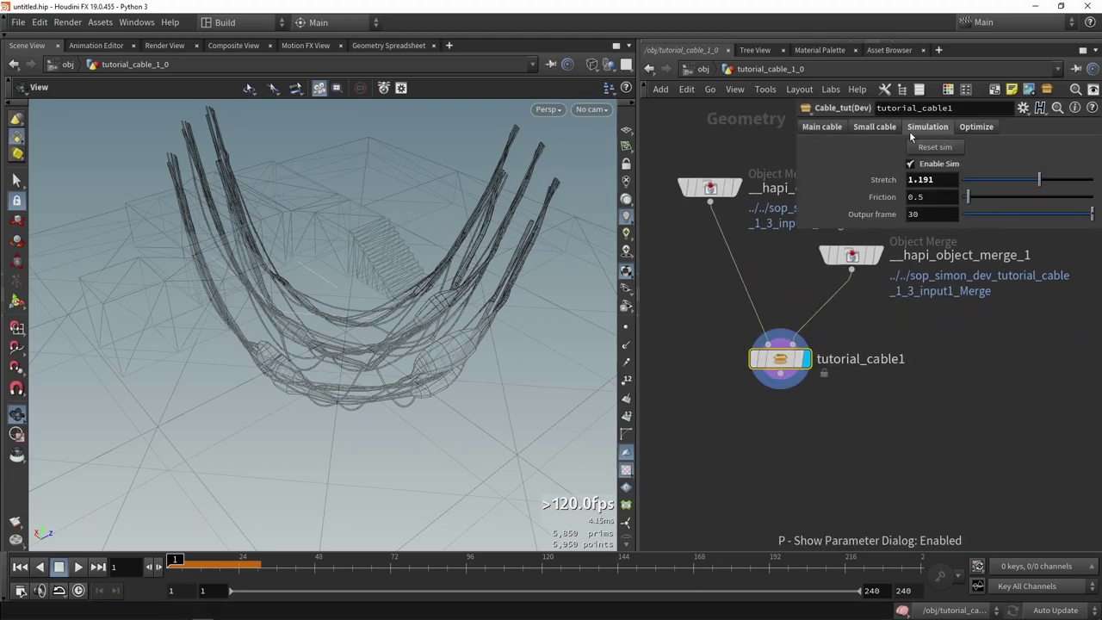
pyautogui.click(917, 147)
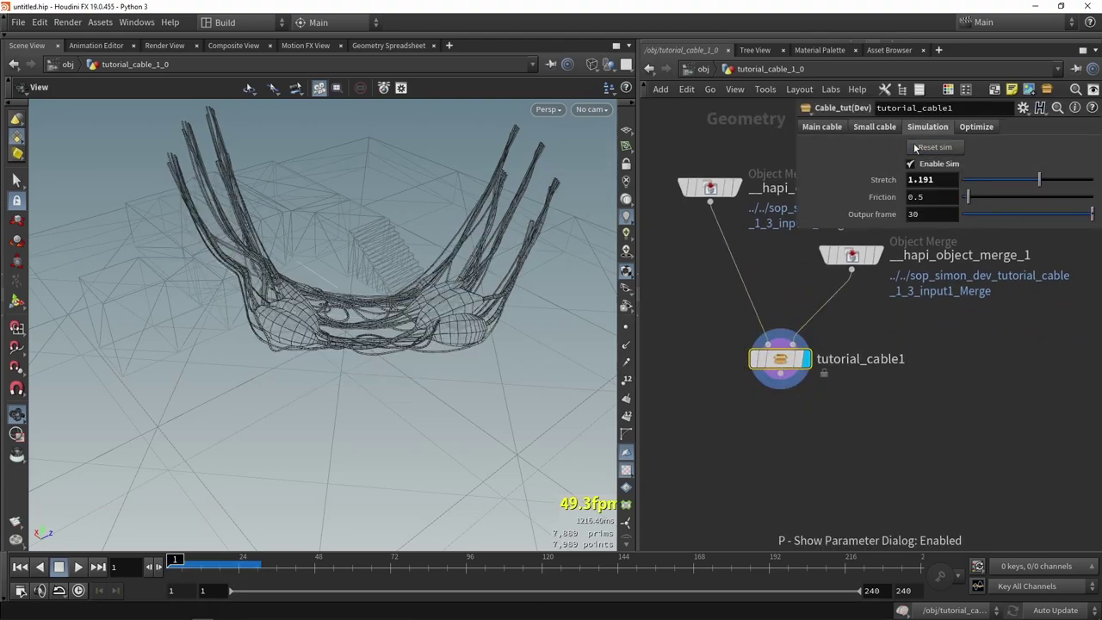
pyautogui.moveTo(477, 315); pyautogui.dragTo(405, 318)
pyautogui.scroll(4, 431, 310)
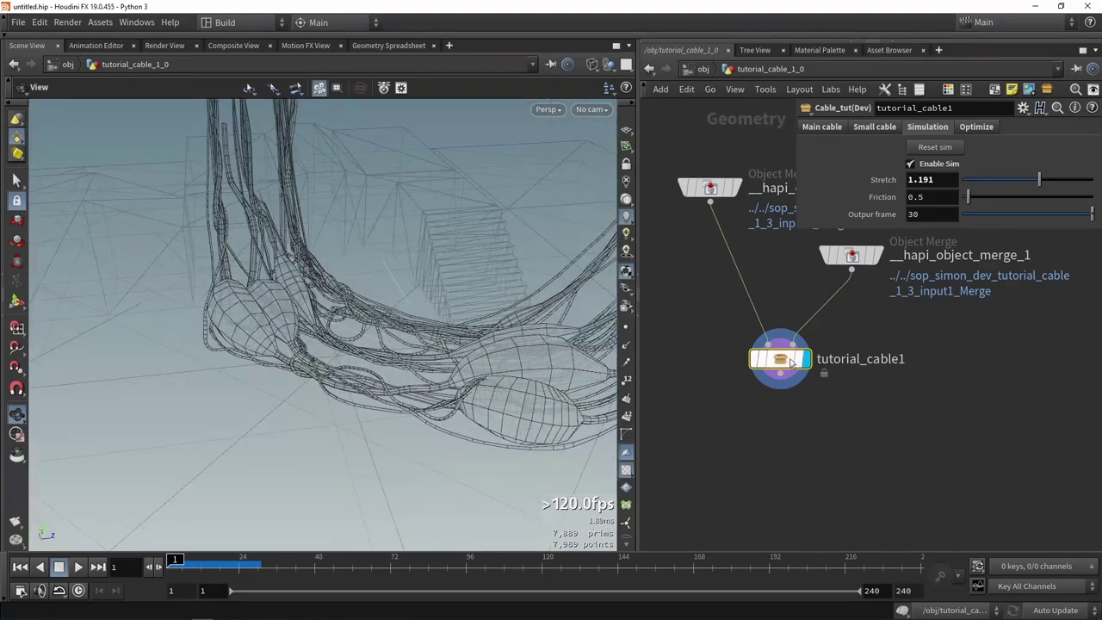
# Allow editing of the contents of tutorial_cable1 and enter its internal network
pyautogui.rightClick(784, 362)
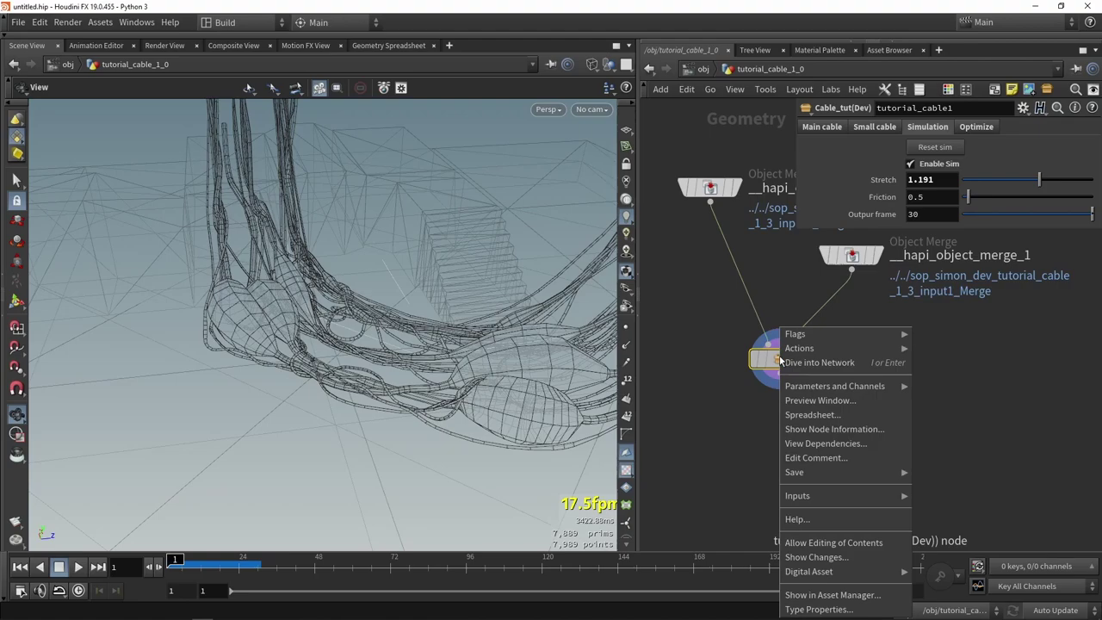
pyautogui.click(820, 544)
pyautogui.scroll(4, 826, 379)
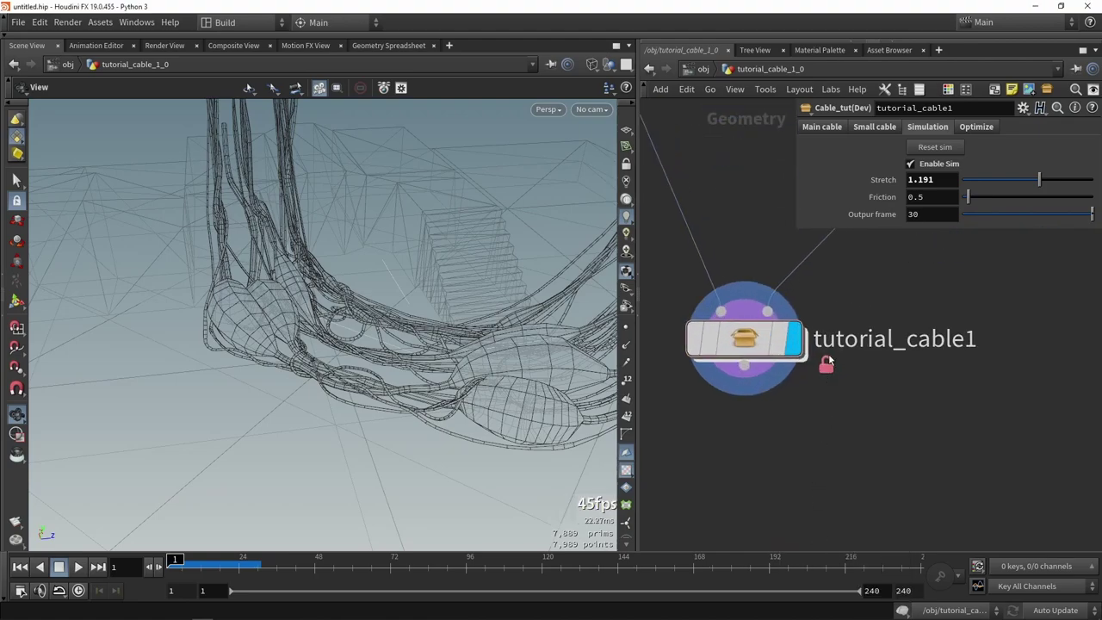
pyautogui.doubleClick(745, 340)
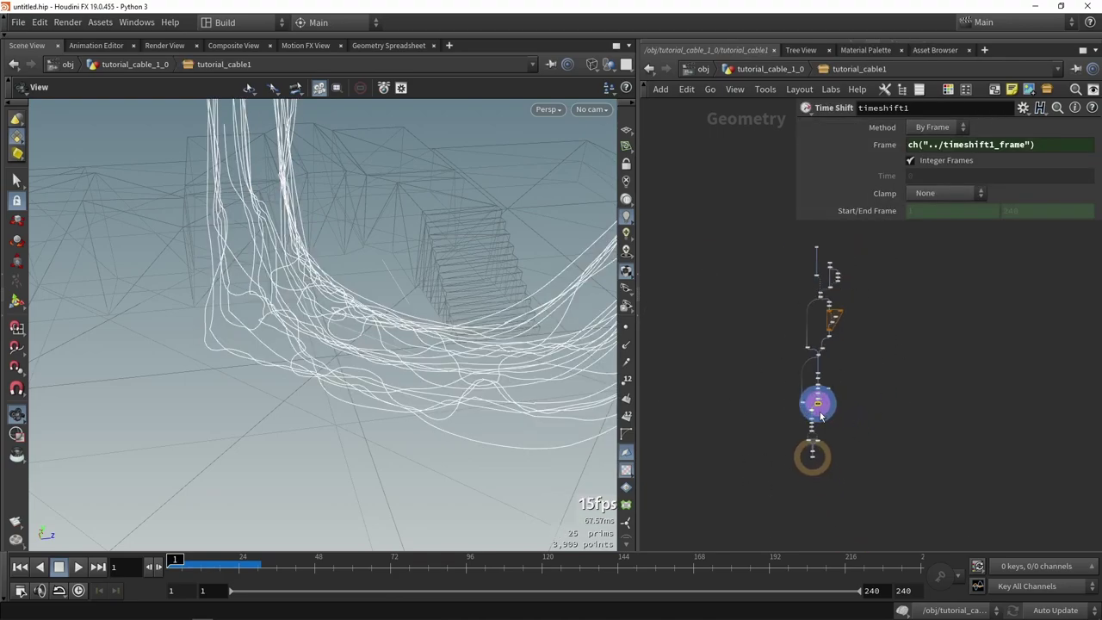
# Follow the network down from timeshift1, displaying the output of the enable_sim switch and split1
pyautogui.scroll(8, 820, 404)
pyautogui.moveTo(819, 385); pyautogui.dragTo(824, 422, button='middle')
pyautogui.moveTo(340, 390); pyautogui.dragTo(392, 357)
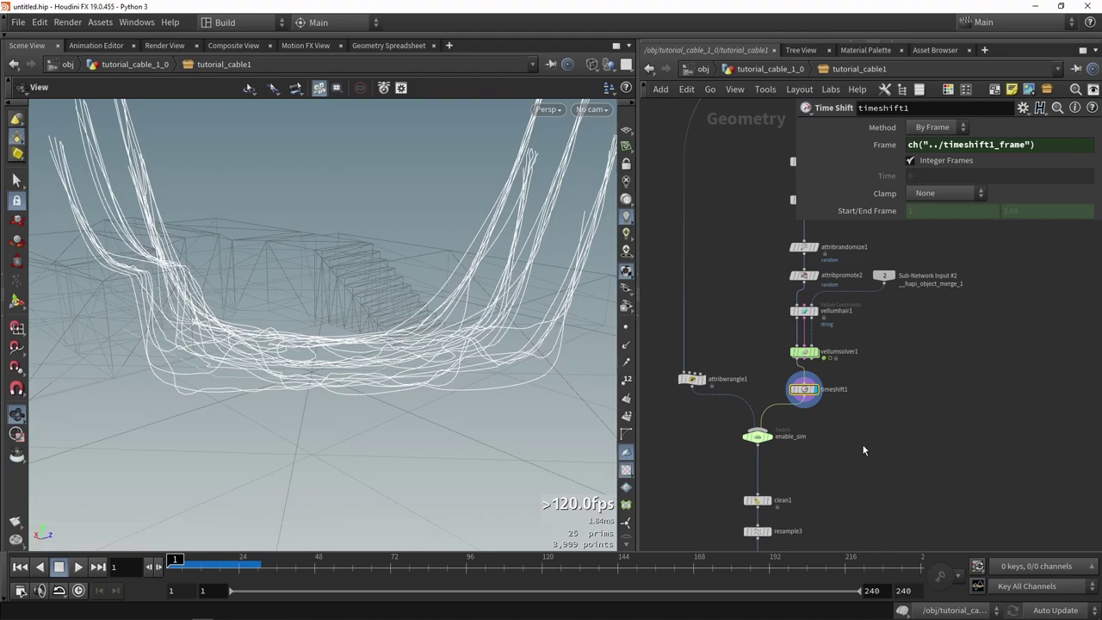
pyautogui.moveTo(864, 450); pyautogui.dragTo(822, 388, button='middle')
pyautogui.moveTo(795, 450); pyautogui.dragTo(807, 397, button='middle')
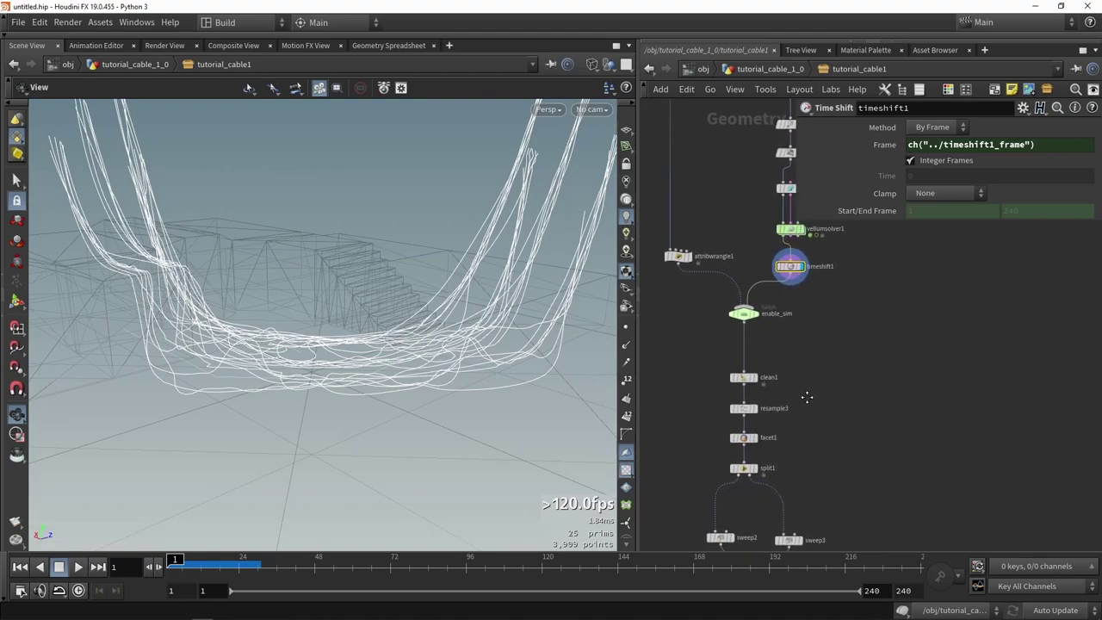
pyautogui.click(758, 317)
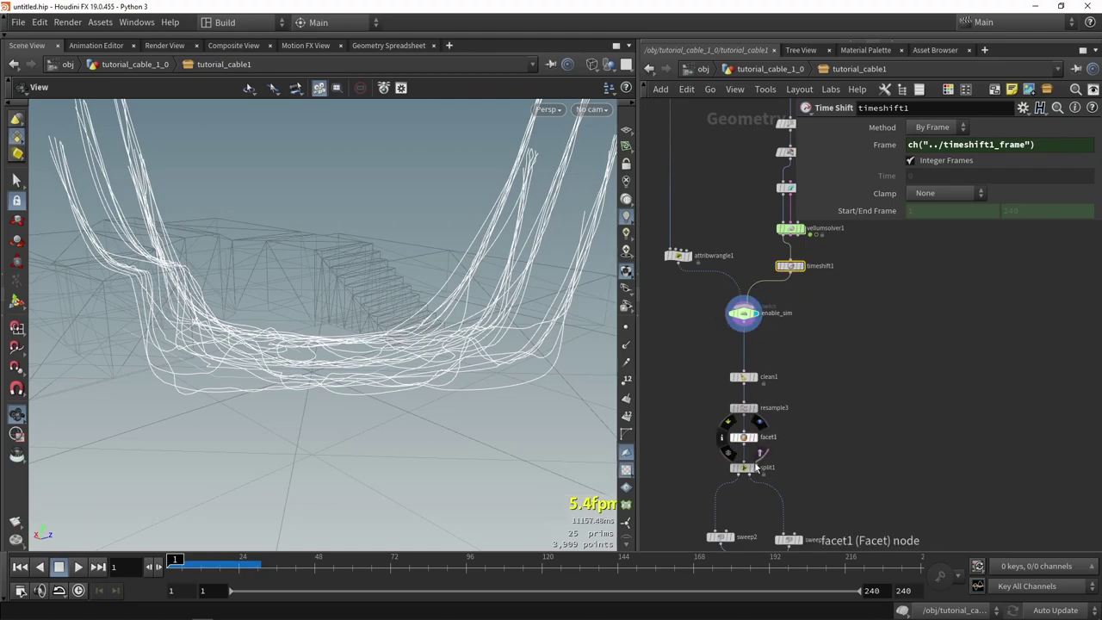
pyautogui.click(758, 467)
# Display and select the sweep2 node, and switch the viewport from wireframe to shaded view
pyautogui.moveTo(812, 512); pyautogui.dragTo(825, 359, button='middle')
pyautogui.click(746, 386)
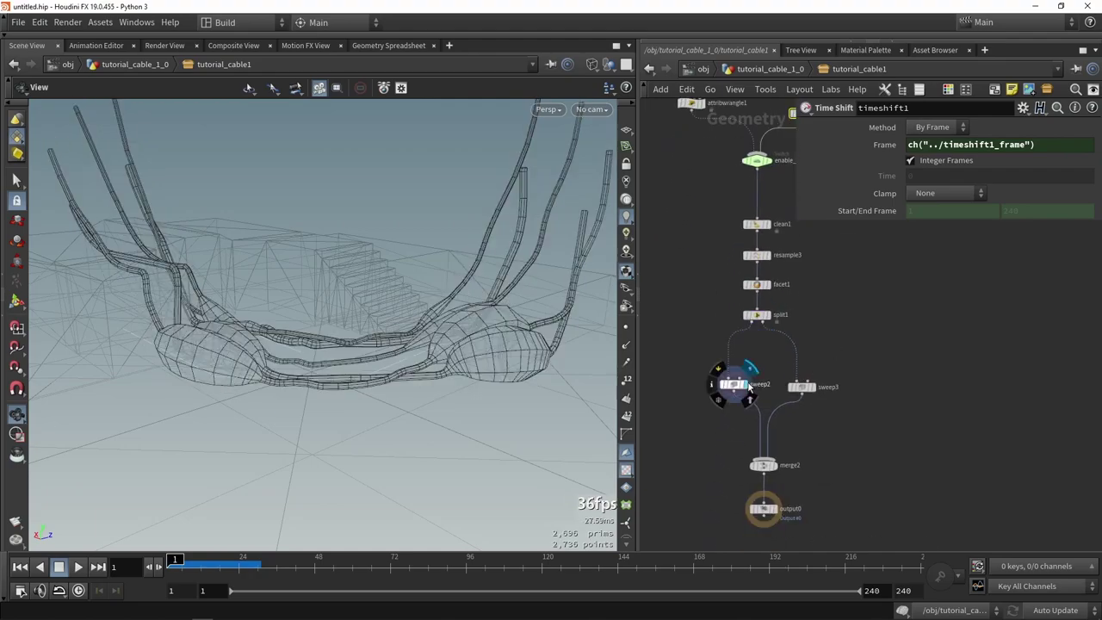
pyautogui.scroll(3, 734, 387)
pyautogui.click(734, 387)
pyautogui.moveTo(517, 383); pyautogui.dragTo(458, 384)
pyautogui.hotkey('shift', 'w')
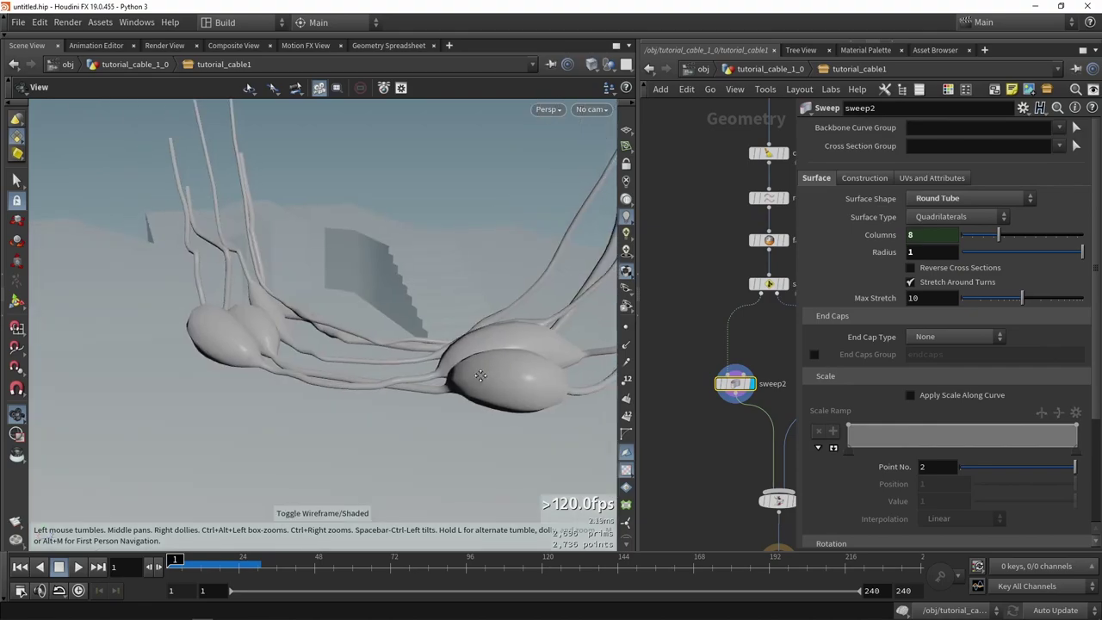
# Inspect the swept cables up close in shaded view, and examine the network around vellumsolver1, timeshift1 and enable_sim
pyautogui.scroll(3, 457, 385)
pyautogui.moveTo(382, 398)
pyautogui.mouseDown()
pyautogui.moveTo(382, 372)
pyautogui.moveTo(209, 388)
pyautogui.moveTo(442, 318)
pyautogui.moveTo(428, 337)
pyautogui.moveTo(332, 361)
pyautogui.moveTo(453, 389)
pyautogui.mouseUp()
pyautogui.press('w')
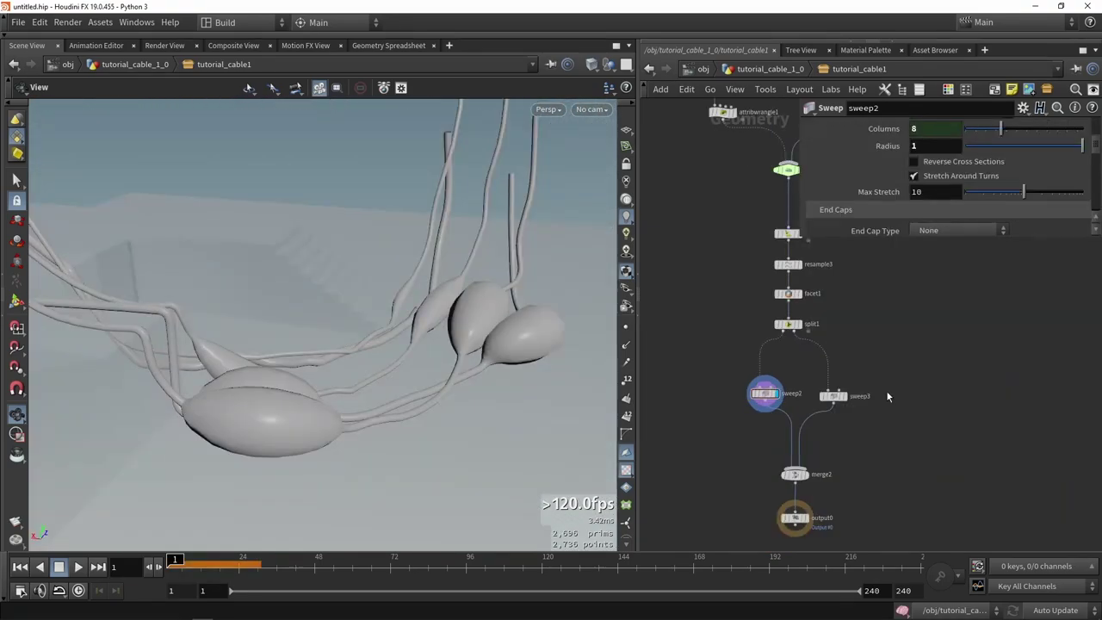
pyautogui.moveTo(908, 308); pyautogui.dragTo(840, 413, button='middle')
pyautogui.moveTo(861, 318); pyautogui.dragTo(840, 431, button='middle')
pyautogui.moveTo(824, 357); pyautogui.dragTo(836, 408, button='middle')
pyautogui.scroll(2, 802, 349)
pyautogui.scroll(5, 800, 348)
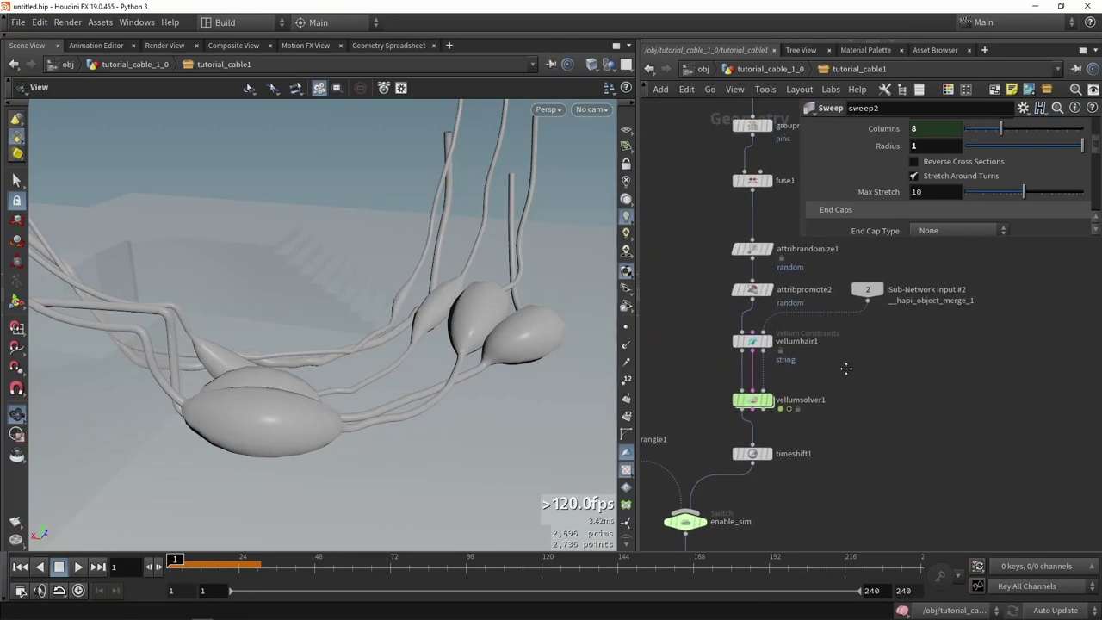
pyautogui.scroll(-6, 827, 379)
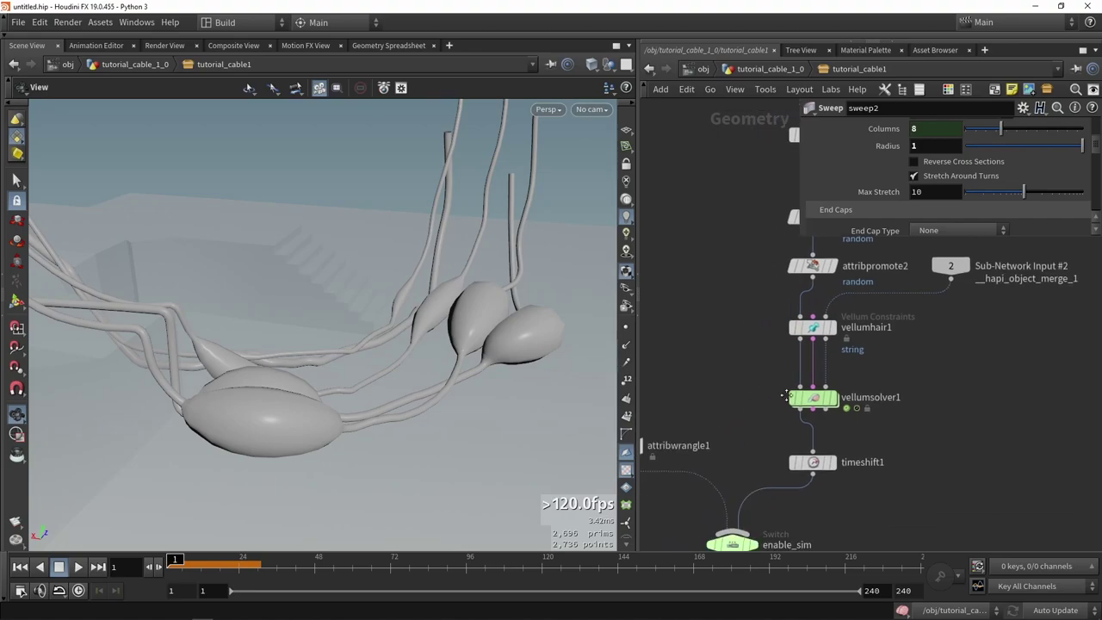
pyautogui.moveTo(806, 421); pyautogui.dragTo(804, 321, button='middle')
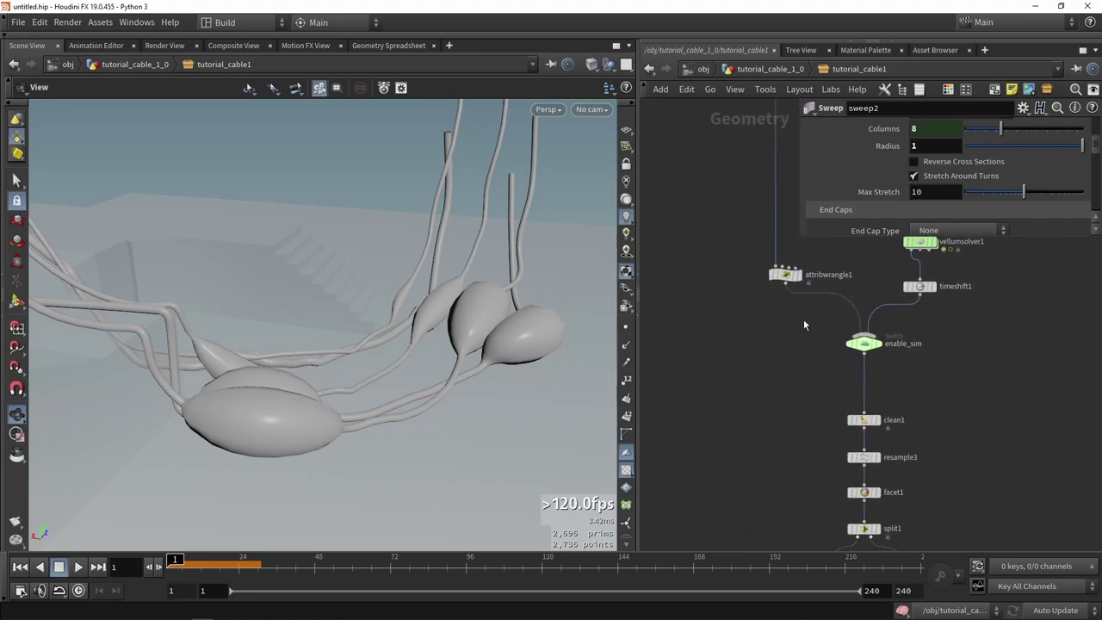
# Go up to the tutorial_cable1 node, compare the cables with Enable Sim off and on, and re-enter its network
pyautogui.click(775, 70)
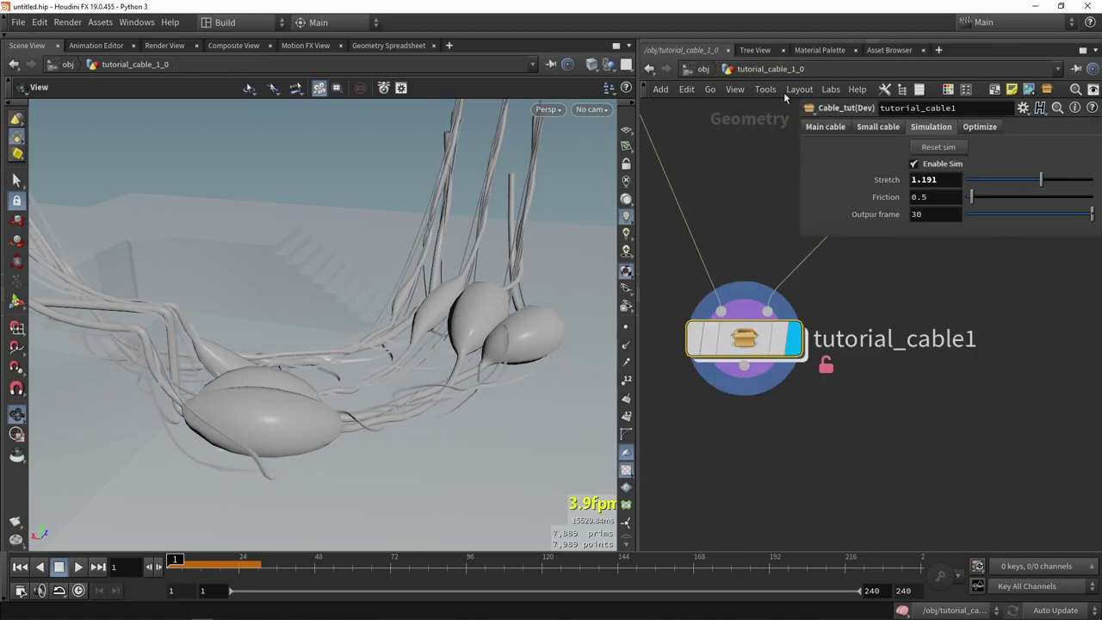
pyautogui.click(945, 163)
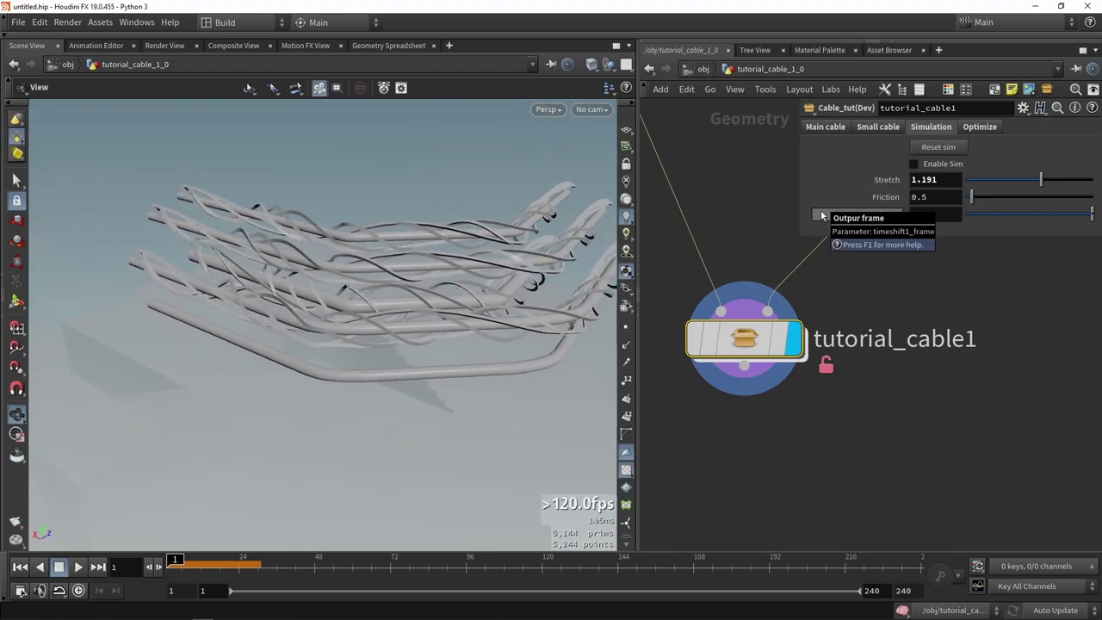
pyautogui.click(945, 163)
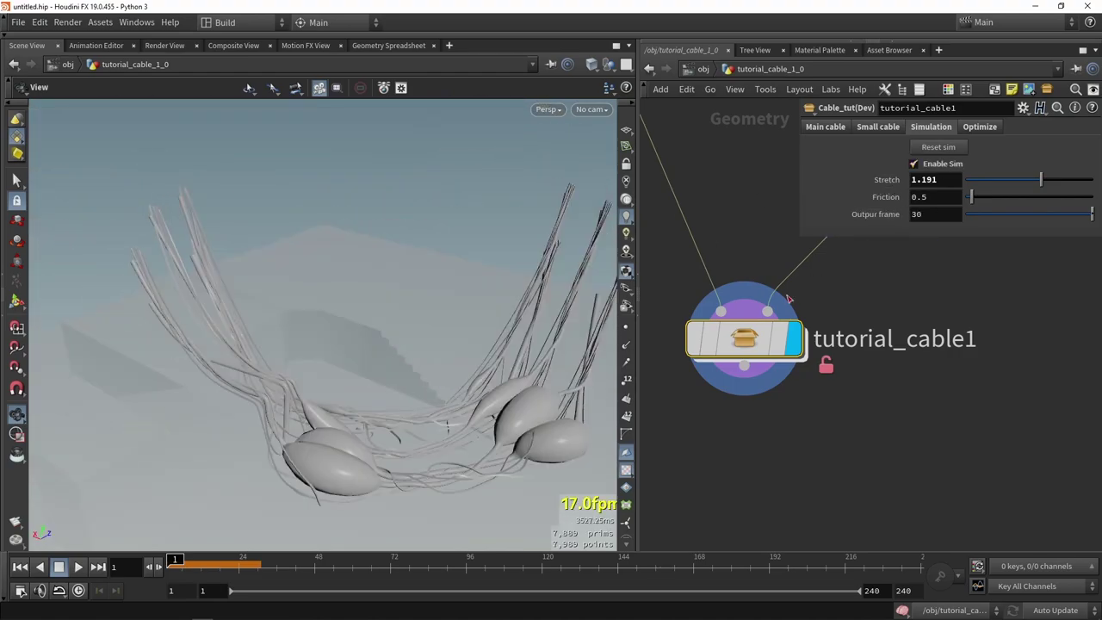
pyautogui.doubleClick(753, 336)
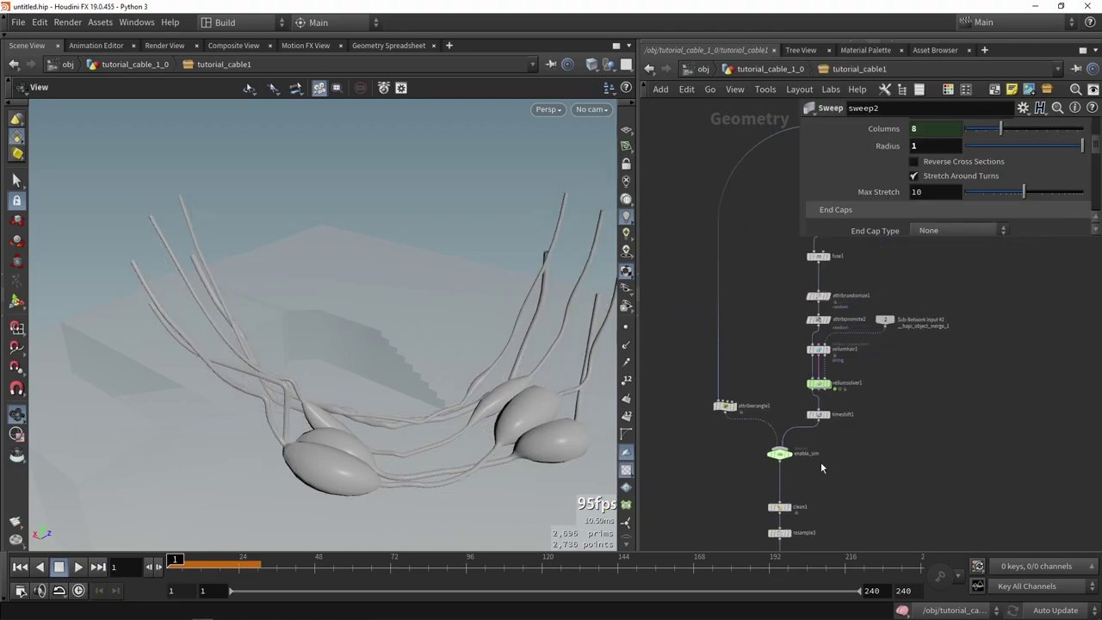
# Display the output of vellumhair1 in the tutorial_cable1 network and view the cable constraints from another angle
pyautogui.scroll(5, 826, 383)
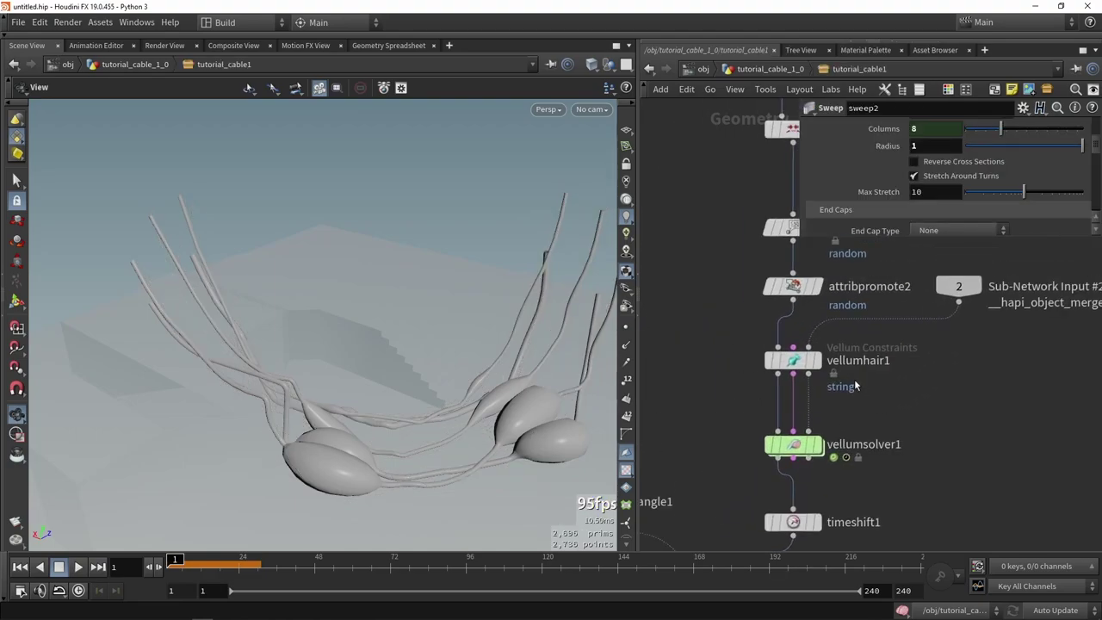
pyautogui.scroll(2, 840, 352)
pyautogui.click(794, 362)
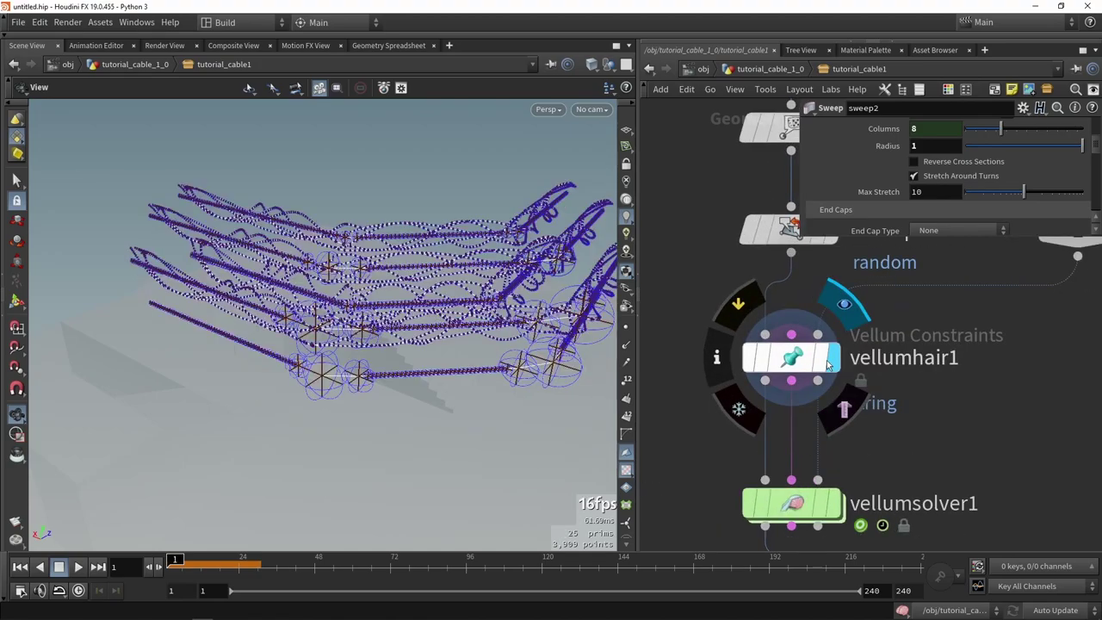
pyautogui.moveTo(461, 398); pyautogui.dragTo(524, 376)
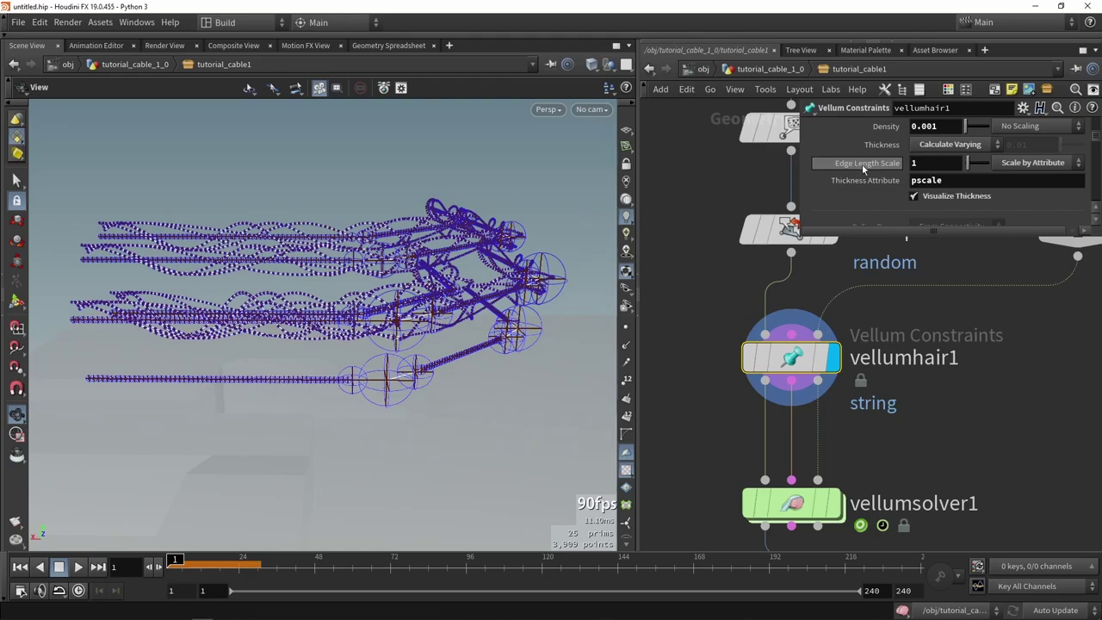
# Check vellumhair1's Edge Length Scale, pscale Thickness Attribute and Visualize Thickness settings, and examine the thickness spheres up close
pyautogui.moveTo(921, 163); pyautogui.dragTo(833, 181)
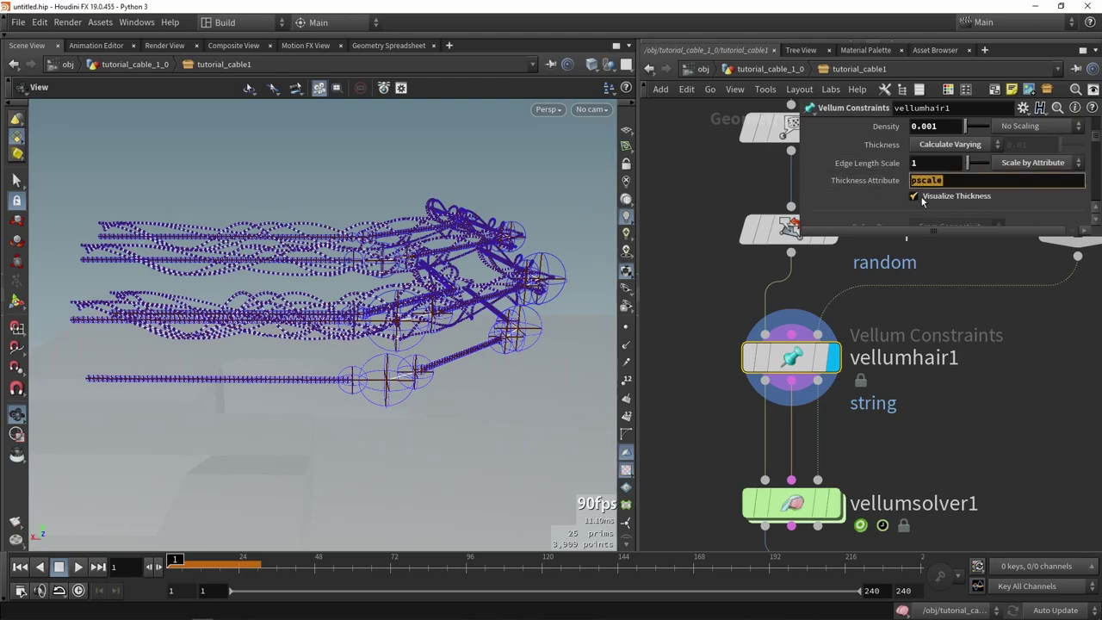
pyautogui.click(926, 198)
pyautogui.click(929, 200)
pyautogui.scroll(1, 397, 382)
pyautogui.scroll(10, 398, 383)
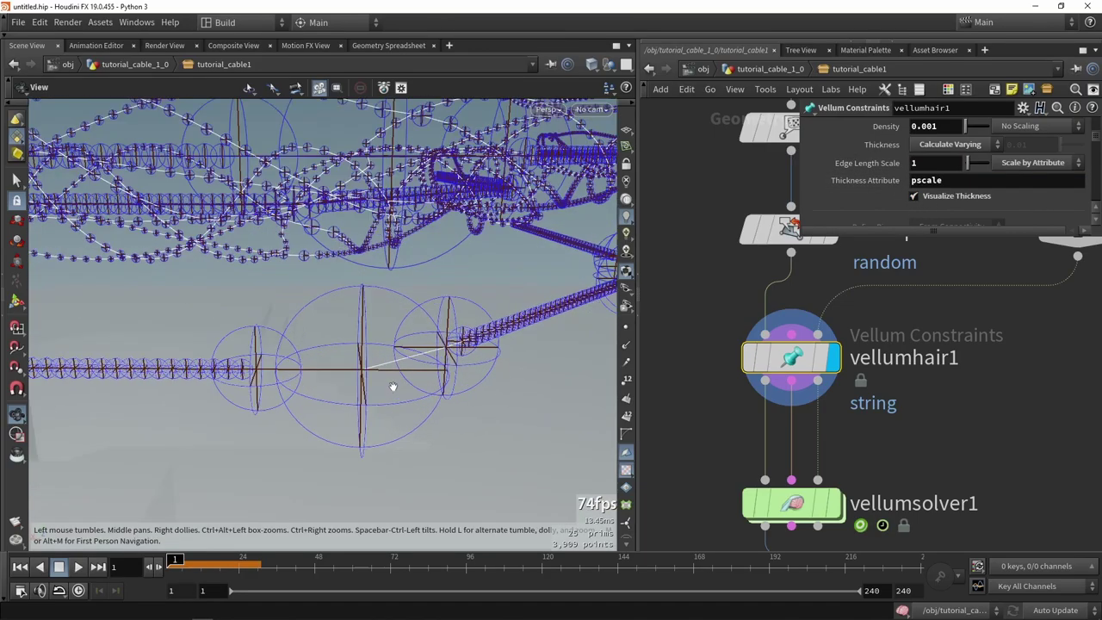
pyautogui.moveTo(414, 362); pyautogui.dragTo(431, 328)
pyautogui.scroll(-4, 387, 381)
pyautogui.scroll(-2, 381, 358)
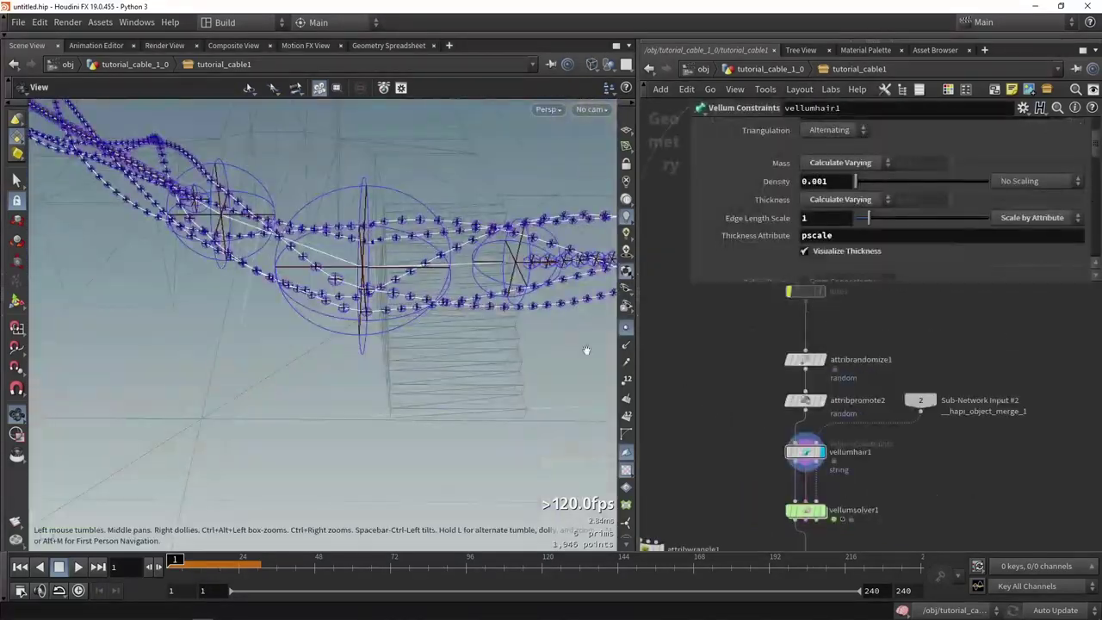
# View the vellumhair1 thickness spheres from above, and select and display attribpromote2 to check the cable points
pyautogui.moveTo(585, 349); pyautogui.dragTo(559, 325)
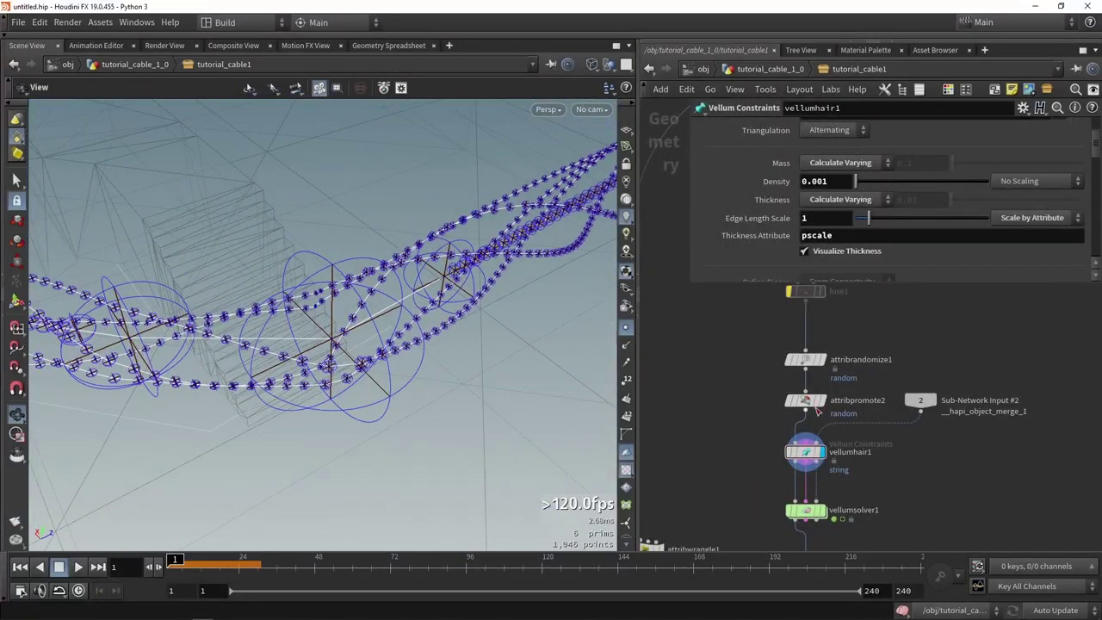
pyautogui.click(824, 403)
pyautogui.moveTo(338, 337); pyautogui.dragTo(444, 283)
# Select and display the group1 node for Main_Cable and inspect the point spacing along the main cable curve
pyautogui.moveTo(766, 349); pyautogui.dragTo(803, 446, button='middle')
pyautogui.scroll(-3, 804, 446)
pyautogui.moveTo(782, 317); pyautogui.dragTo(786, 429, button='middle')
pyautogui.scroll(3, 779, 338)
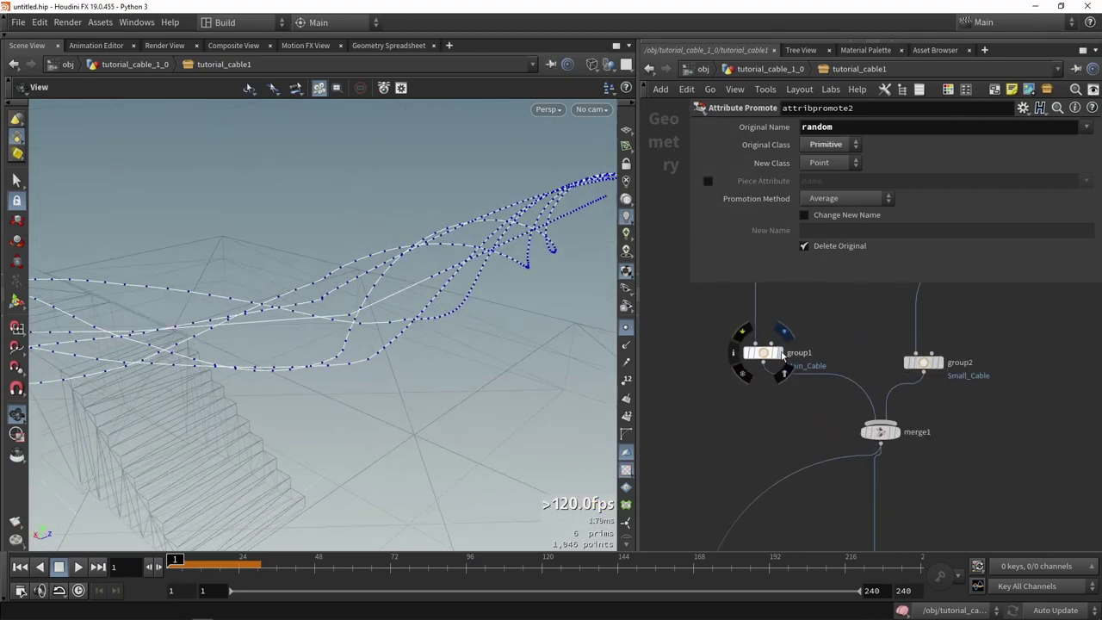
pyautogui.click(781, 354)
pyautogui.click(766, 355)
pyautogui.moveTo(482, 345); pyautogui.dragTo(344, 358)
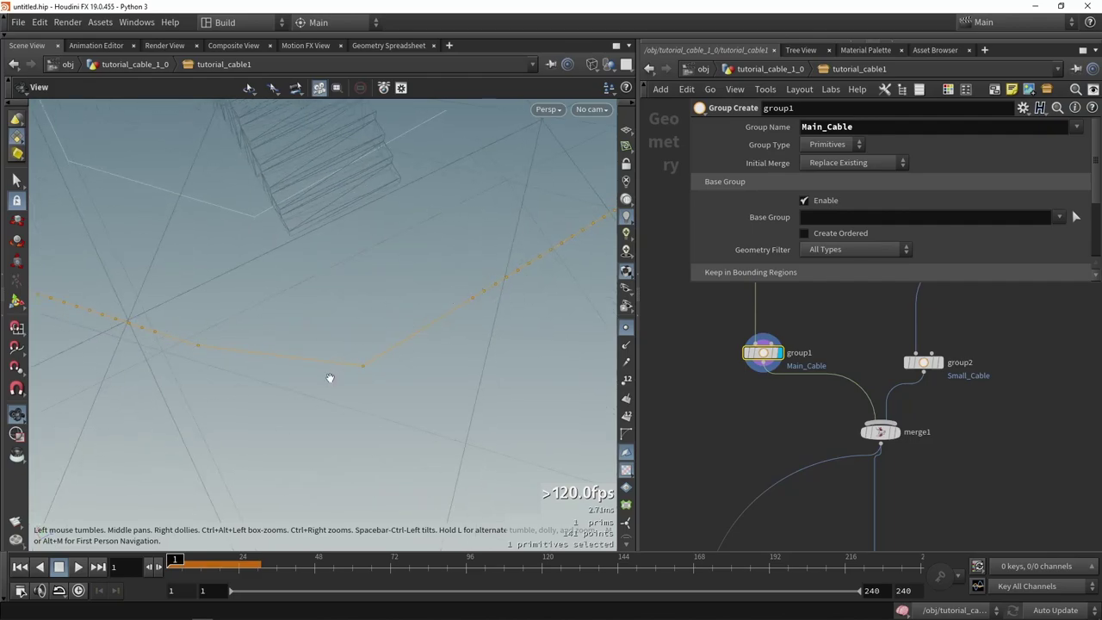
pyautogui.moveTo(217, 356); pyautogui.dragTo(404, 317)
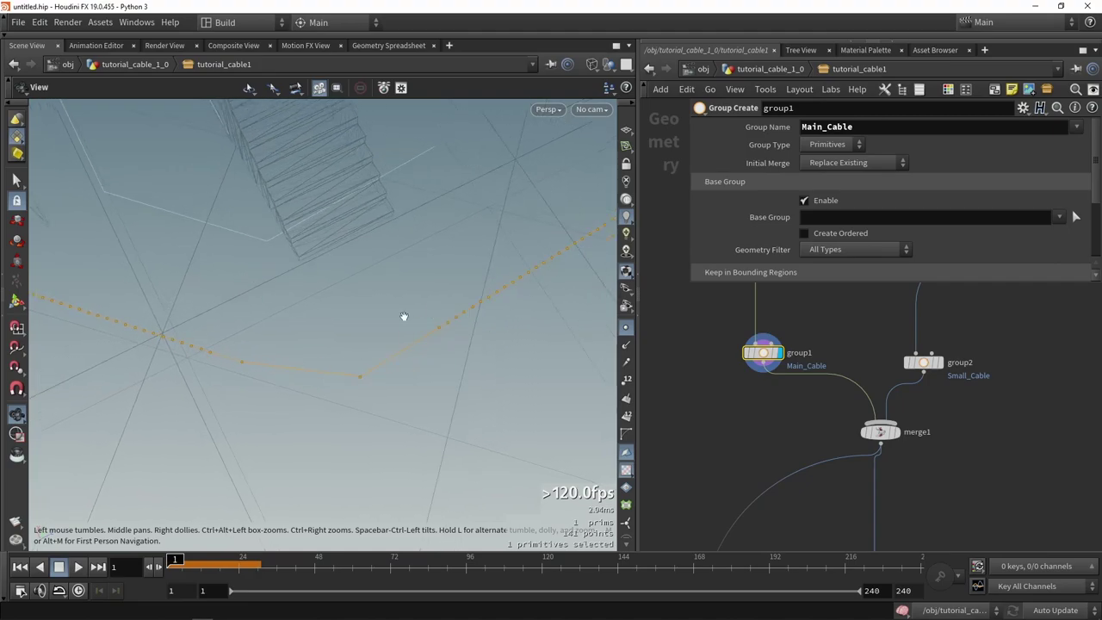
# Examine the nodes from grouprange1 down to vellumhair1 and the spacing of the main cable's points
pyautogui.scroll(-5, 726, 459)
pyautogui.moveTo(768, 517); pyautogui.dragTo(766, 371, button='middle')
pyautogui.scroll(4, 794, 457)
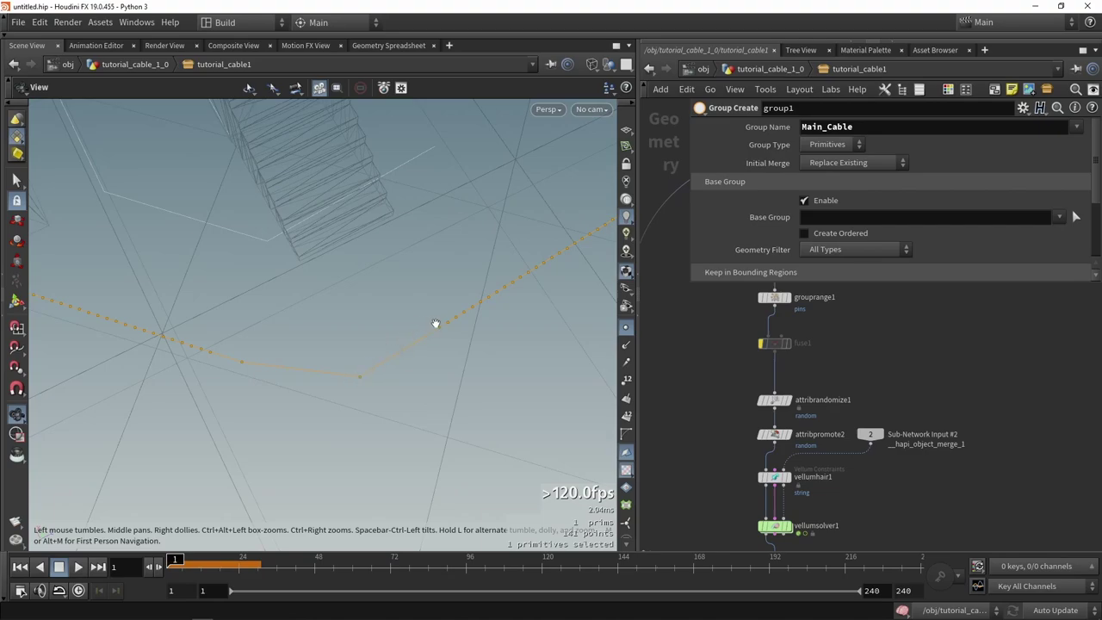
pyautogui.moveTo(434, 322); pyautogui.dragTo(329, 340)
pyautogui.moveTo(699, 456); pyautogui.dragTo(698, 420, button='middle')
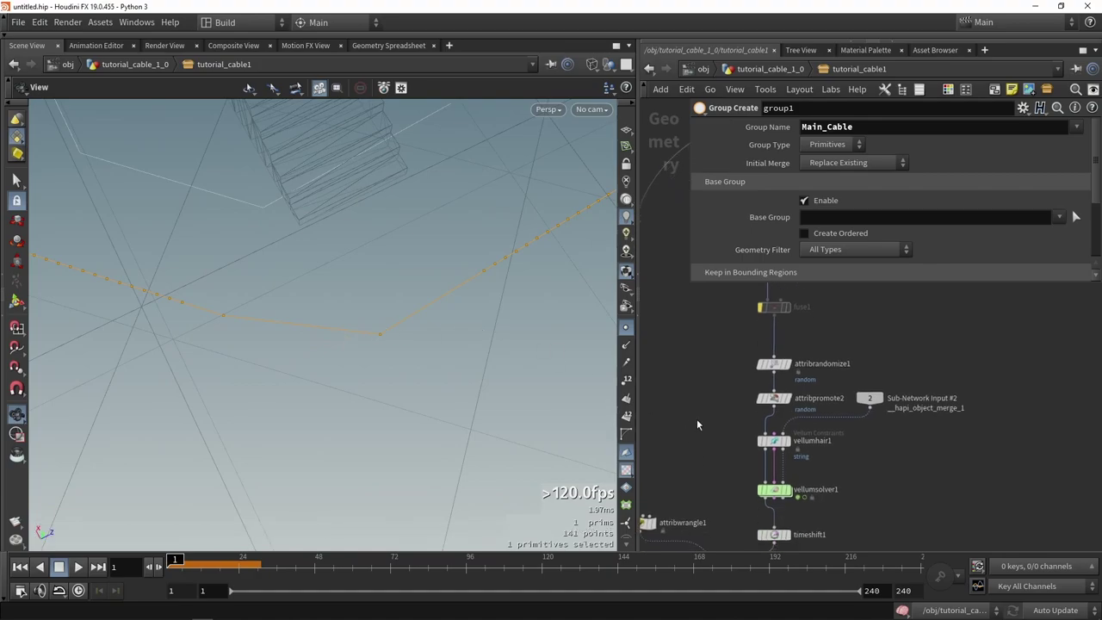
pyautogui.scroll(5, 729, 430)
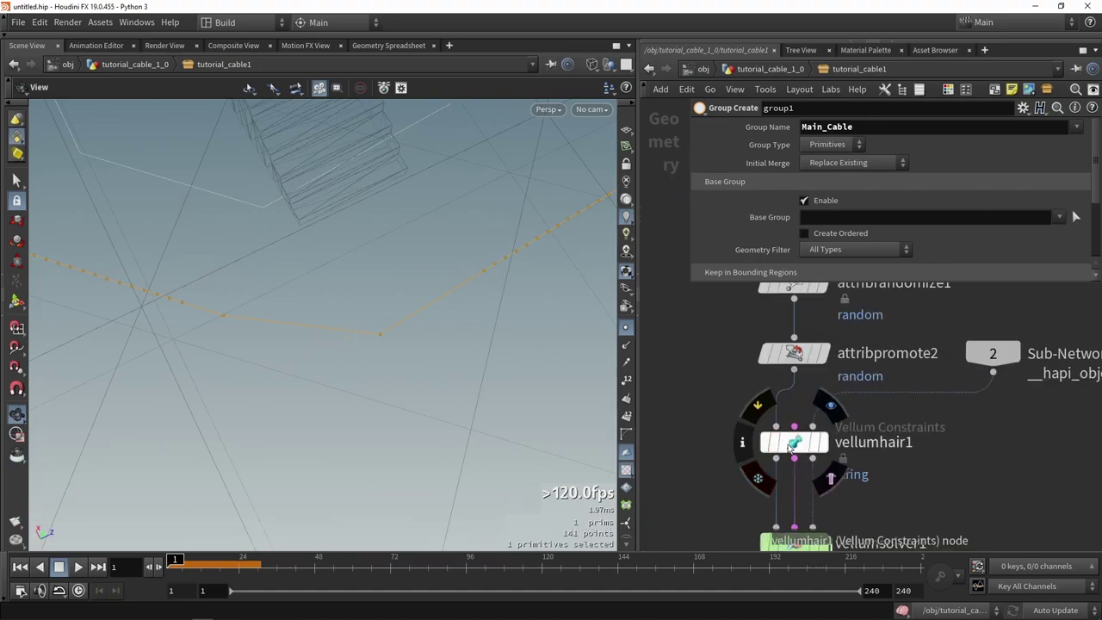
pyautogui.scroll(-7, 724, 388)
pyautogui.moveTo(736, 401); pyautogui.dragTo(744, 500, button='middle')
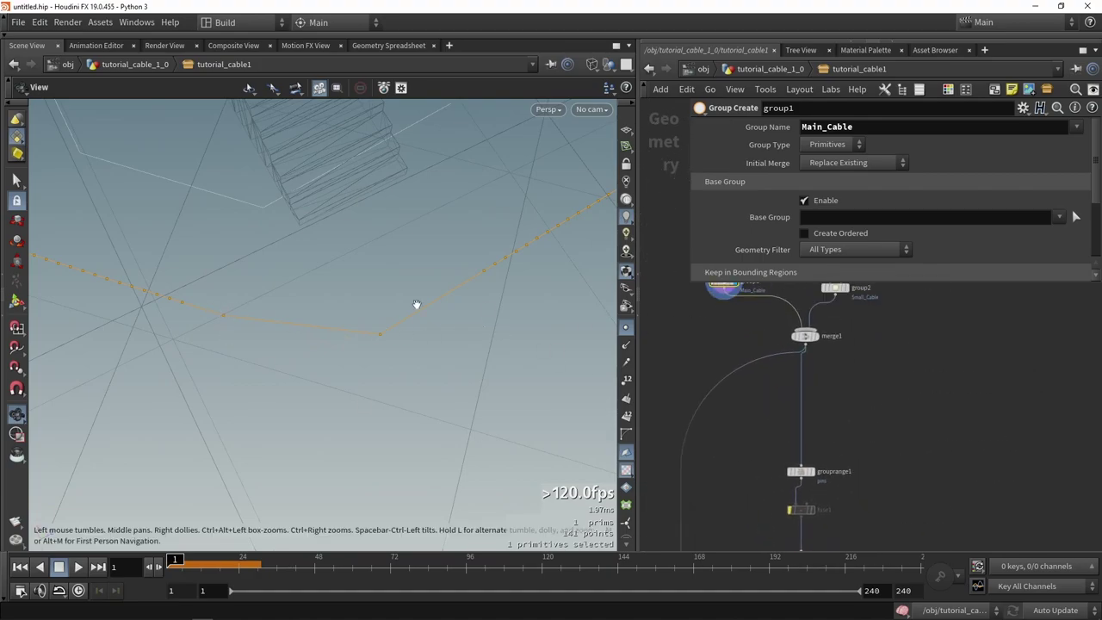
# Insert a Resample node between group1 and merge1, and display its output
pyautogui.moveTo(768, 334); pyautogui.dragTo(761, 413, button='middle')
pyautogui.press('Tab')
pyautogui.write('rea')
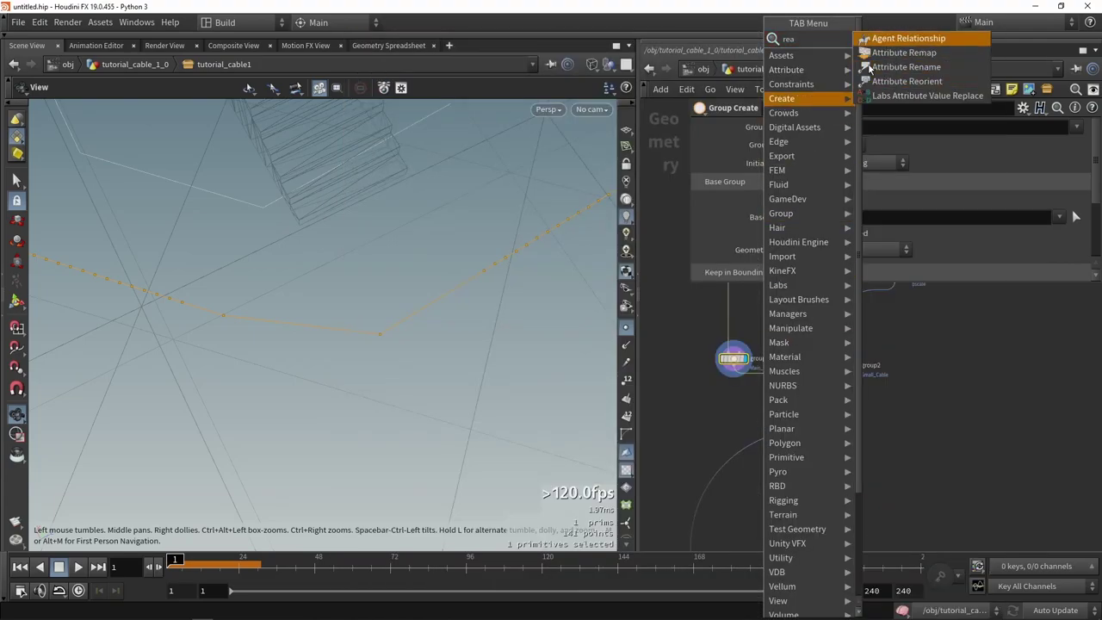
pyautogui.press('BackSpace')
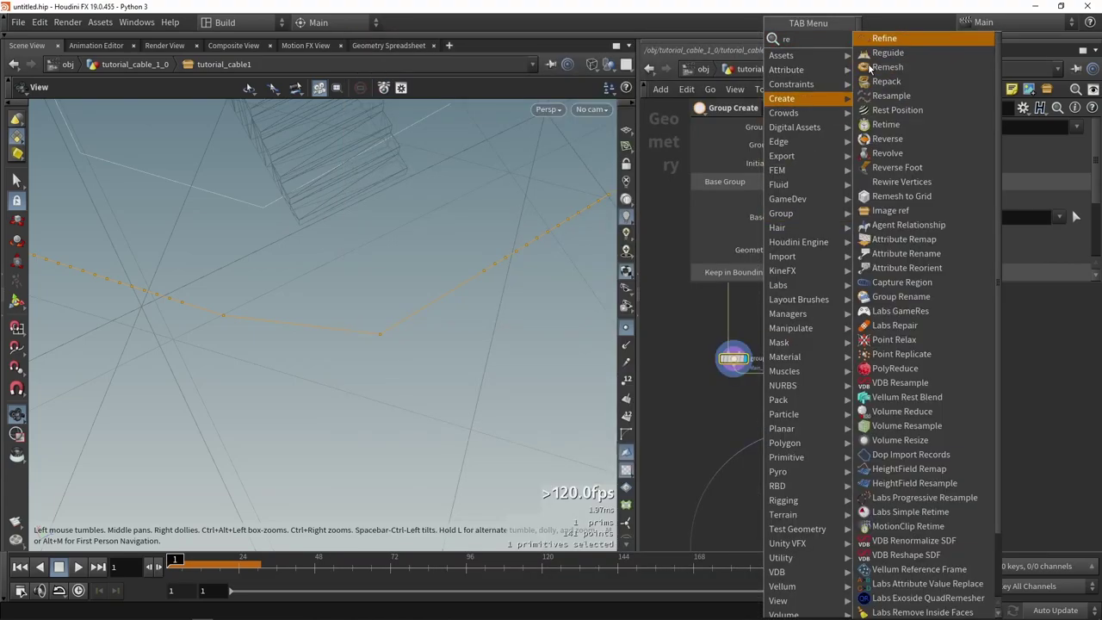
pyautogui.write('sa')
pyautogui.press('Return')
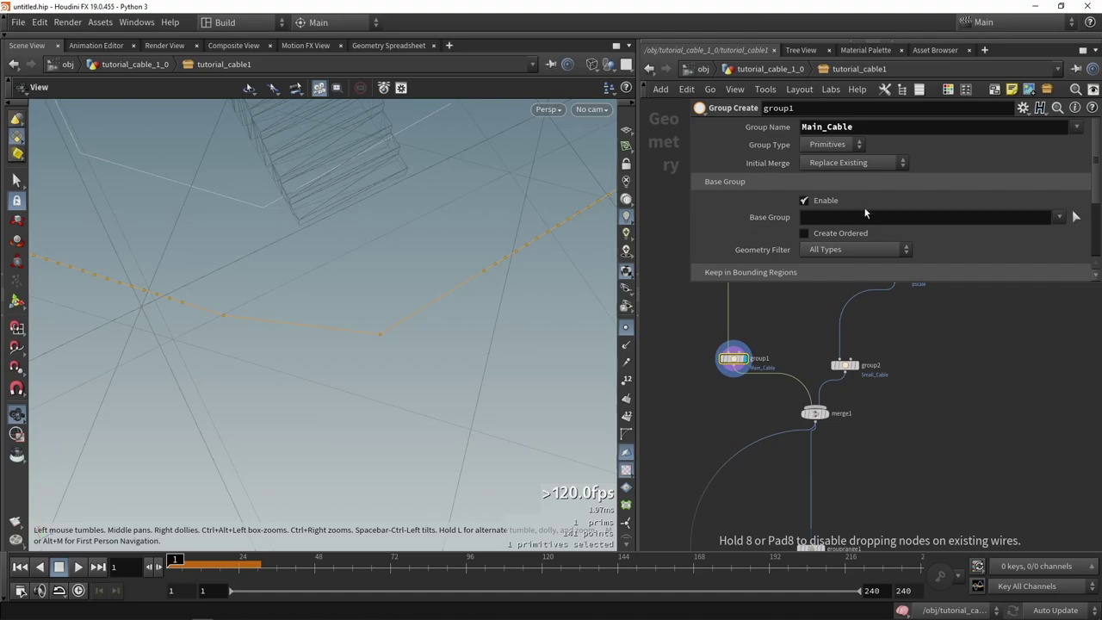
pyautogui.click(772, 385)
pyautogui.moveTo(750, 417); pyautogui.dragTo(753, 372, button='middle')
pyautogui.scroll(1, 753, 372)
pyautogui.scroll(3, 781, 334)
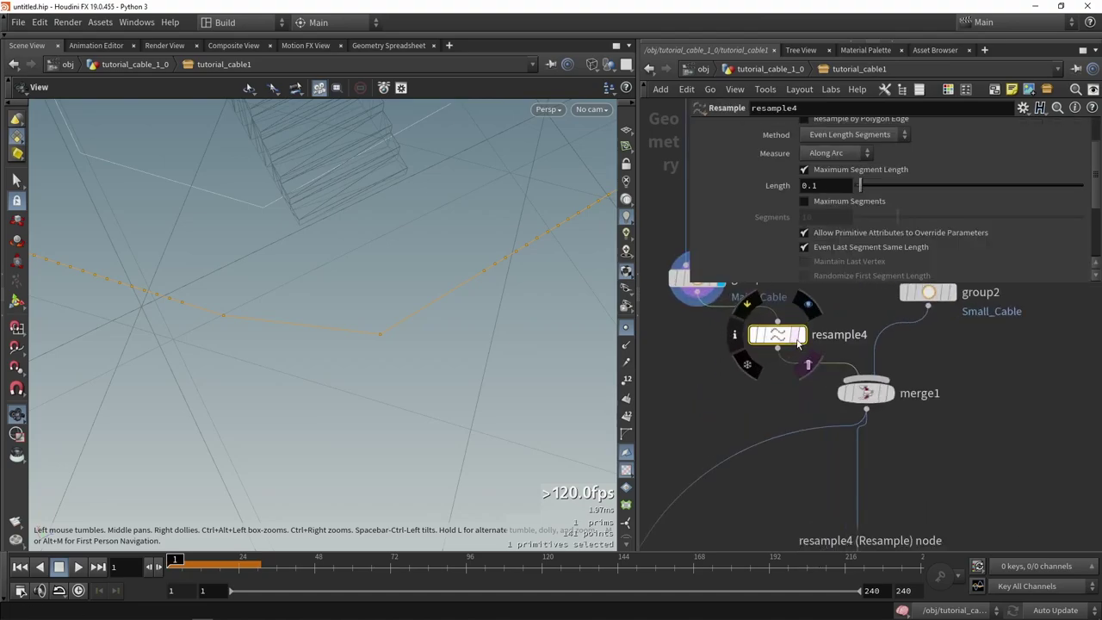
pyautogui.click(801, 336)
# Select and display vellumhair1 again to check the thickness spheres along the cables
pyautogui.scroll(-4, 762, 476)
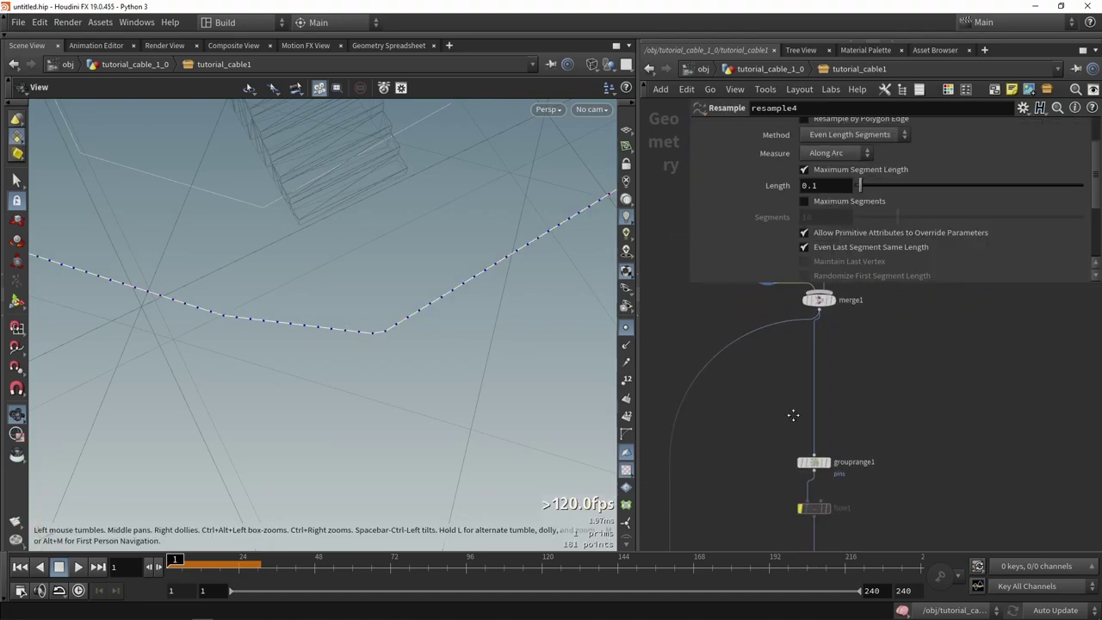
pyautogui.scroll(3, 762, 475)
pyautogui.click(816, 437)
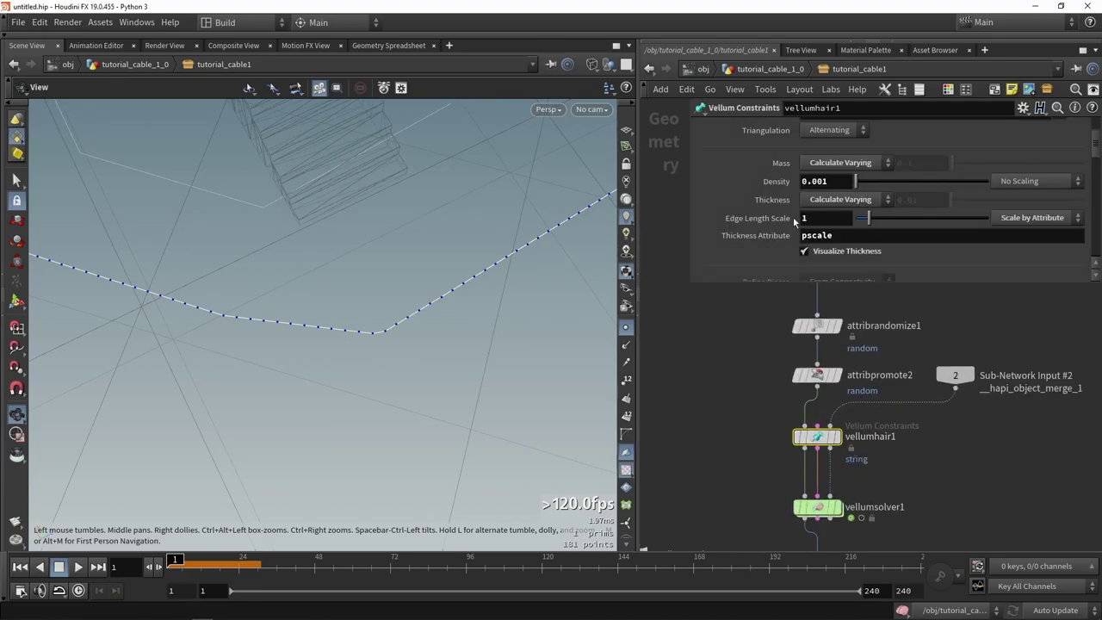
pyautogui.click(838, 441)
pyautogui.moveTo(439, 303); pyautogui.dragTo(505, 227)
# Trace the main cable branch upstream from group1, and select and display resample1 to view its curve
pyautogui.scroll(-5, 719, 340)
pyautogui.moveTo(716, 335); pyautogui.dragTo(696, 424, button='middle')
pyautogui.scroll(5, 697, 425)
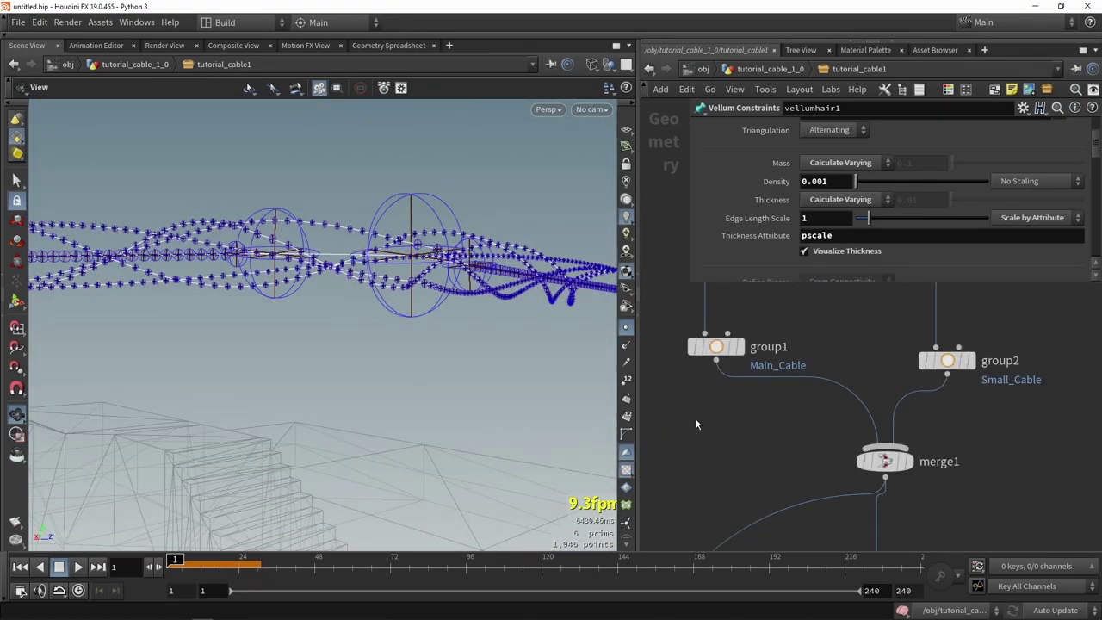
pyautogui.moveTo(422, 297); pyautogui.dragTo(379, 331)
pyautogui.scroll(-6, 775, 431)
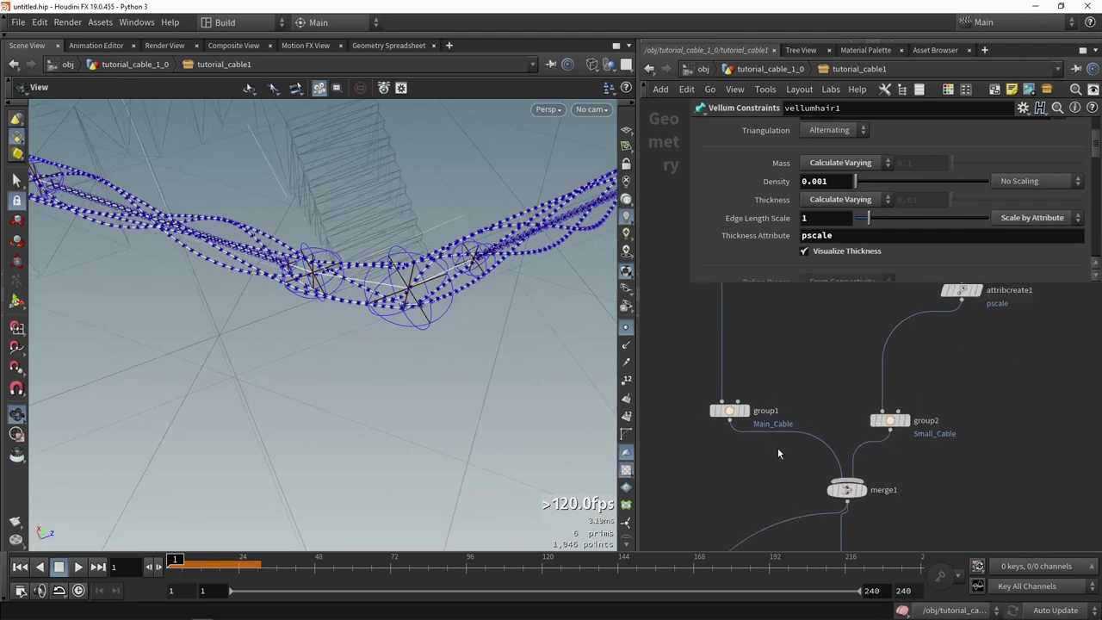
pyautogui.scroll(6, 763, 397)
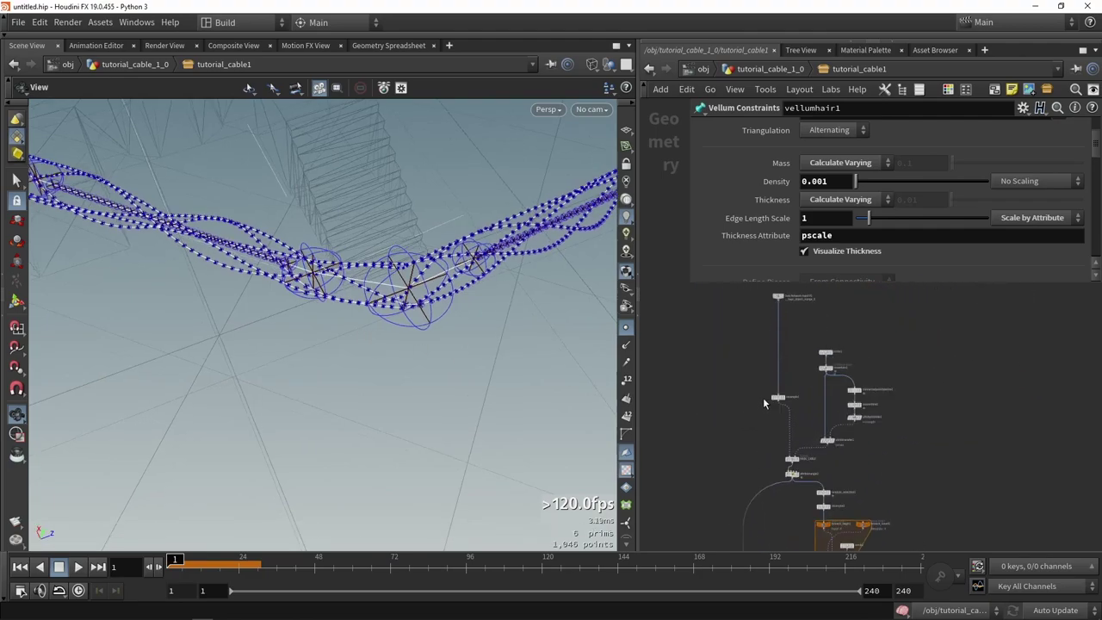
pyautogui.click(803, 413)
pyautogui.click(776, 420)
pyautogui.moveTo(340, 284); pyautogui.dragTo(171, 317)
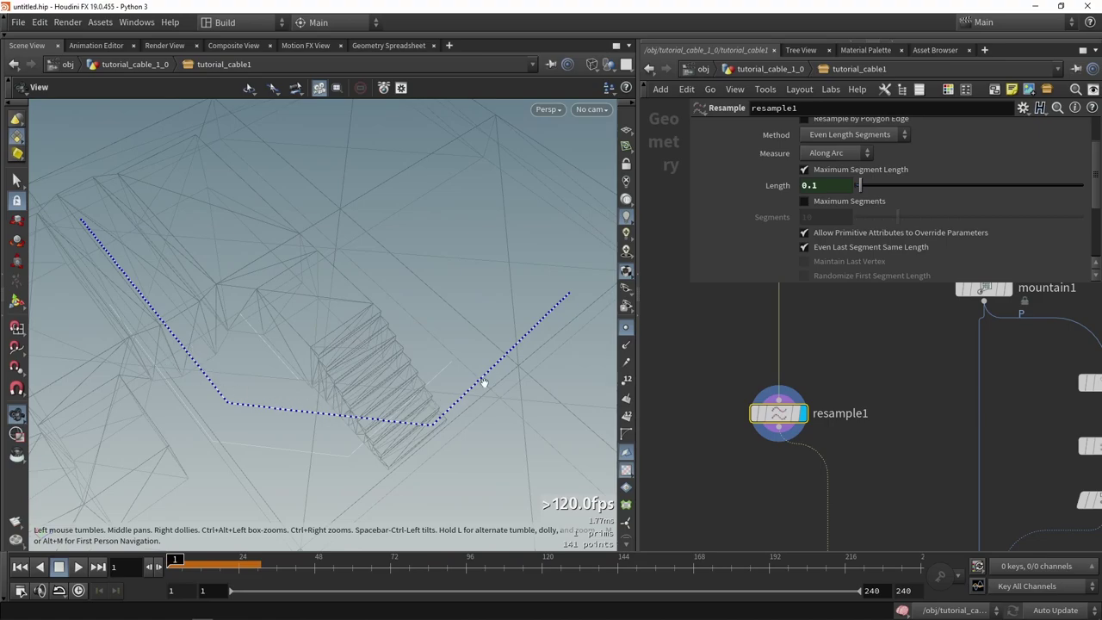
# Set resample1 to treat polygons as Subdivision Curves
pyautogui.moveTo(780, 413); pyautogui.dragTo(781, 405)
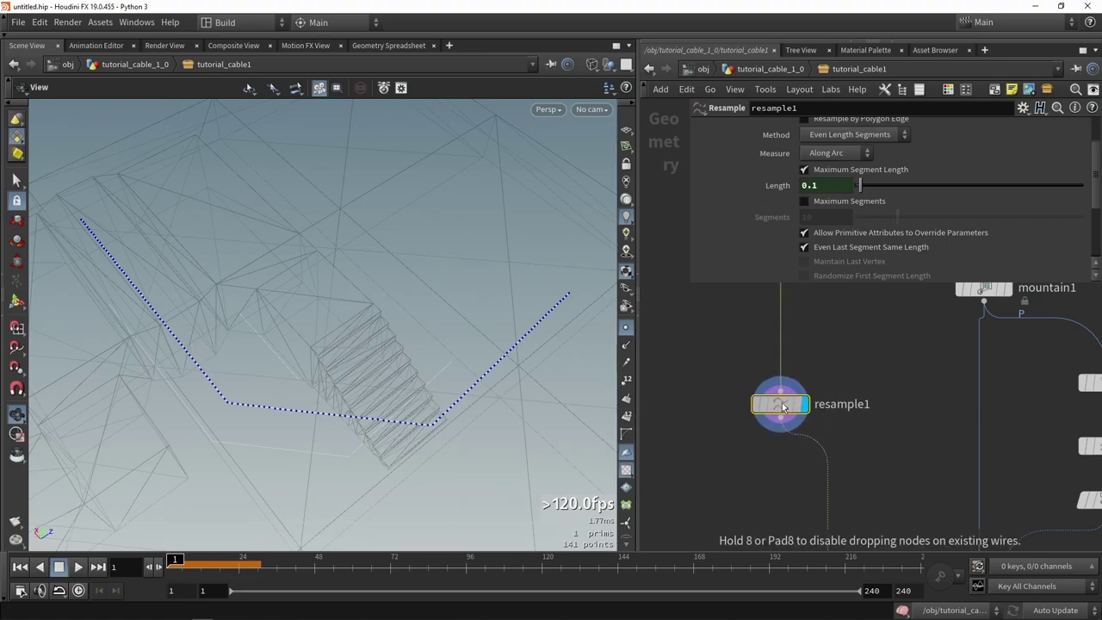
pyautogui.scroll(-4, 781, 405)
pyautogui.scroll(3, 781, 405)
pyautogui.scroll(-2, 819, 227)
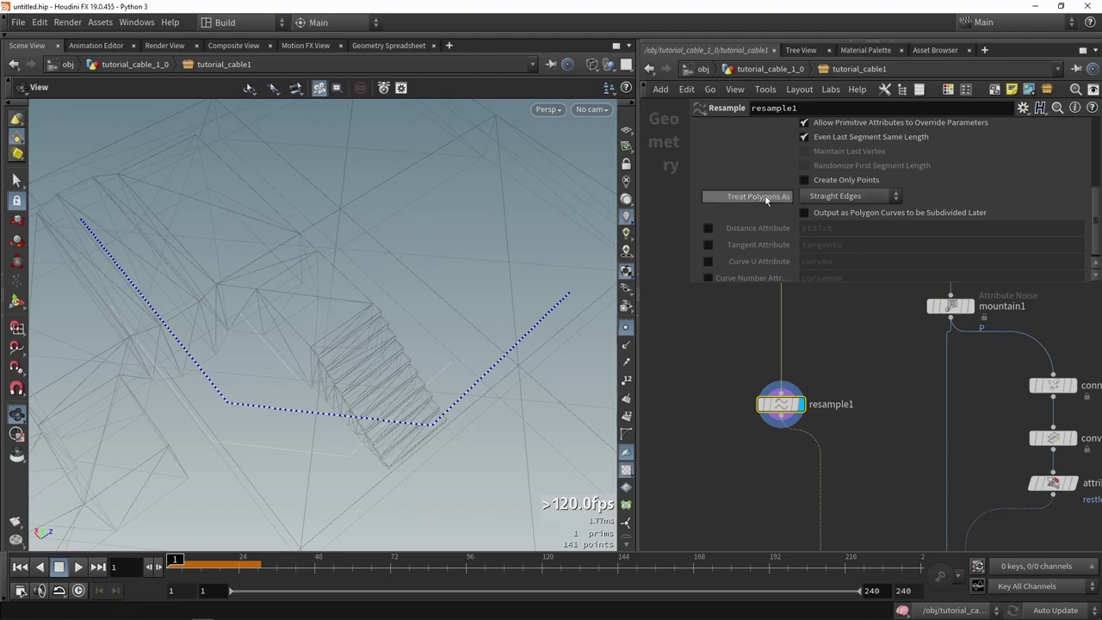
pyautogui.click(827, 197)
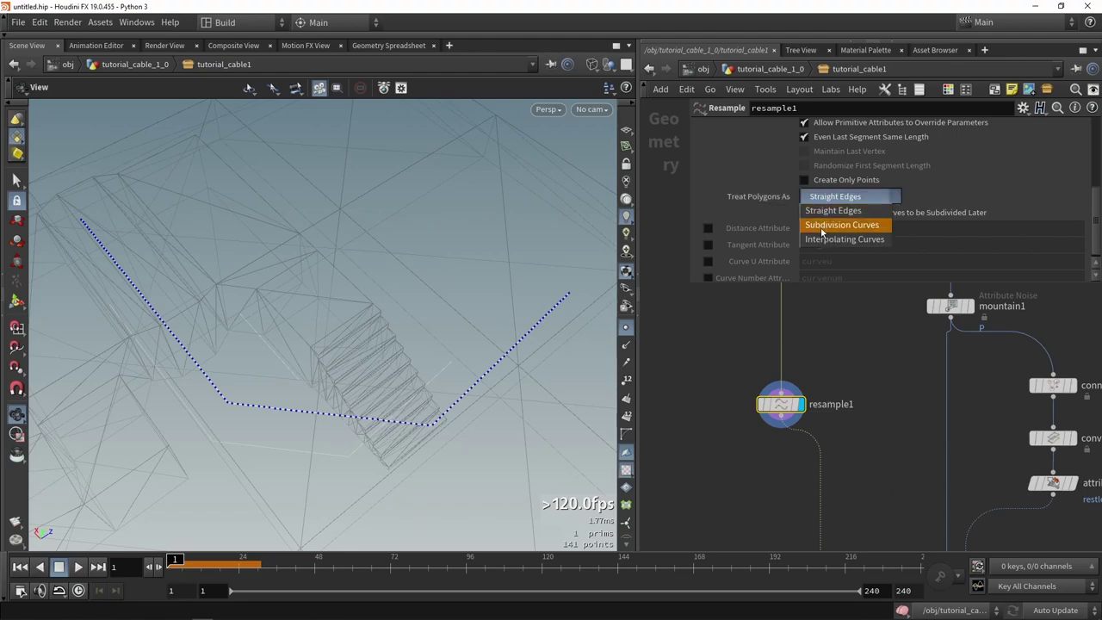
pyautogui.click(832, 225)
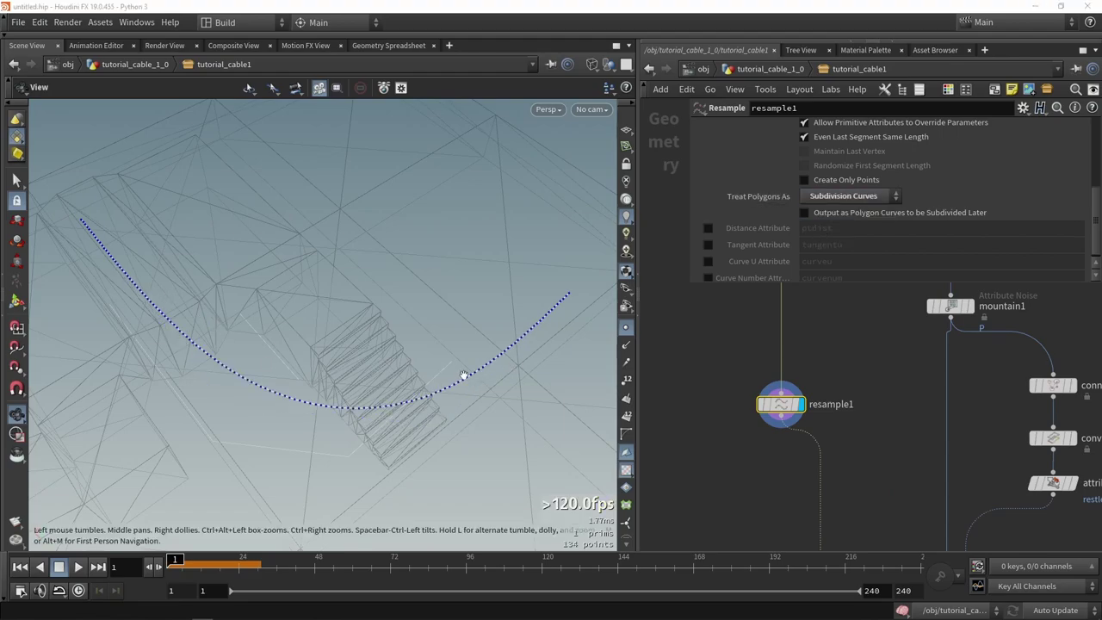
# Select and display vellumhair1 downstream to inspect the smoothed cables and their thickness
pyautogui.scroll(-8, 764, 441)
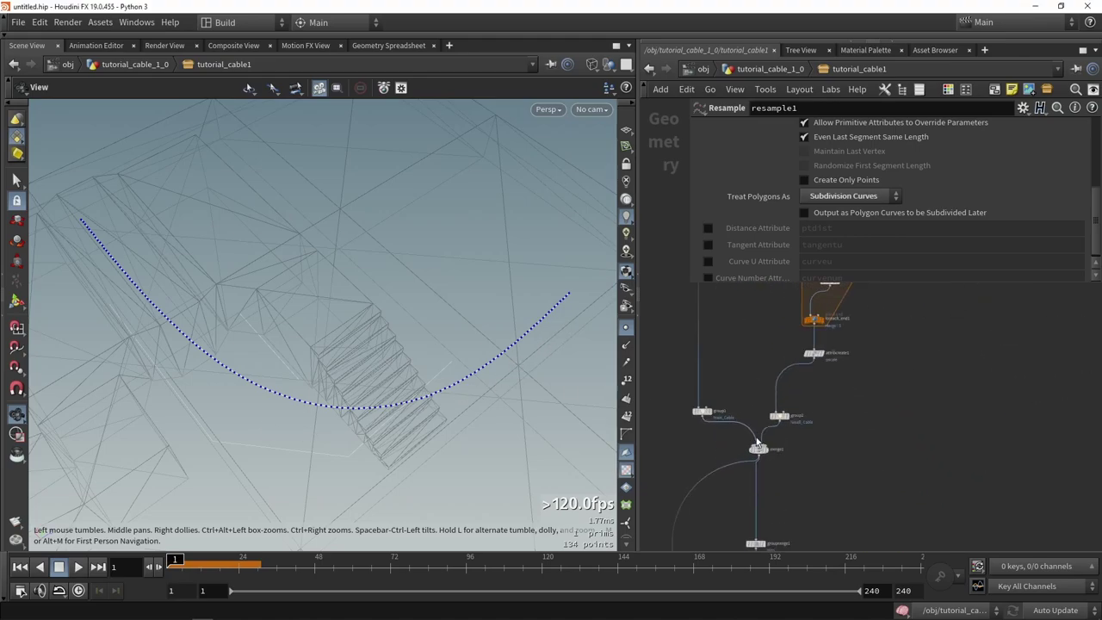
pyautogui.scroll(8, 765, 441)
pyautogui.scroll(2, 774, 396)
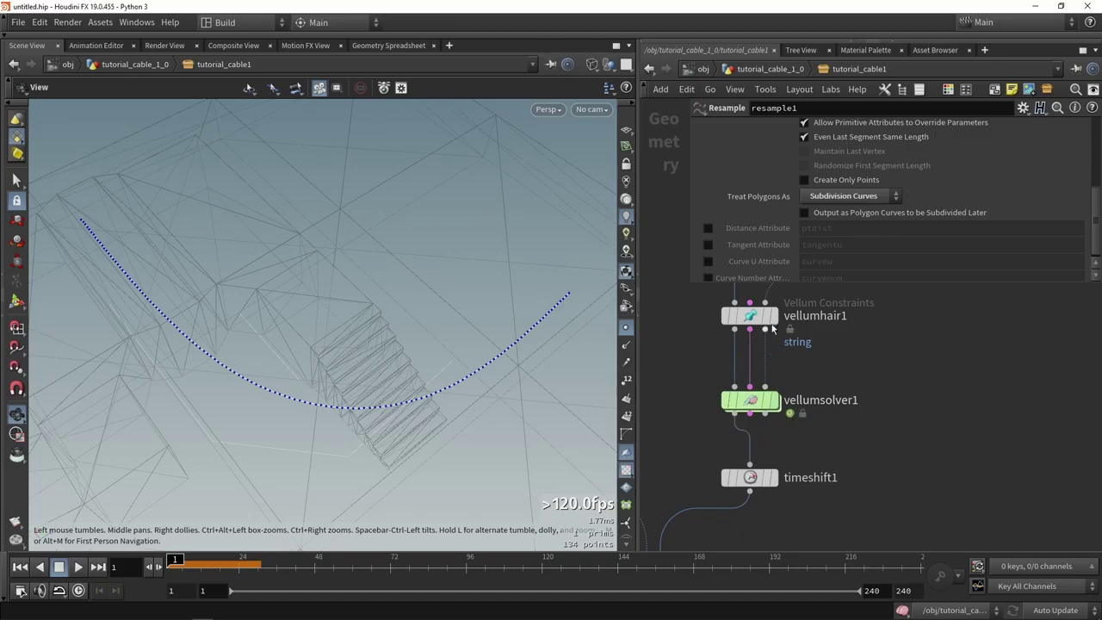
pyautogui.click(773, 316)
pyautogui.click(751, 316)
pyautogui.moveTo(280, 515); pyautogui.dragTo(300, 434, button='middle')
pyautogui.moveTo(299, 433); pyautogui.dragTo(383, 340)
pyautogui.scroll(-3, 849, 379)
pyautogui.scroll(-5, 849, 379)
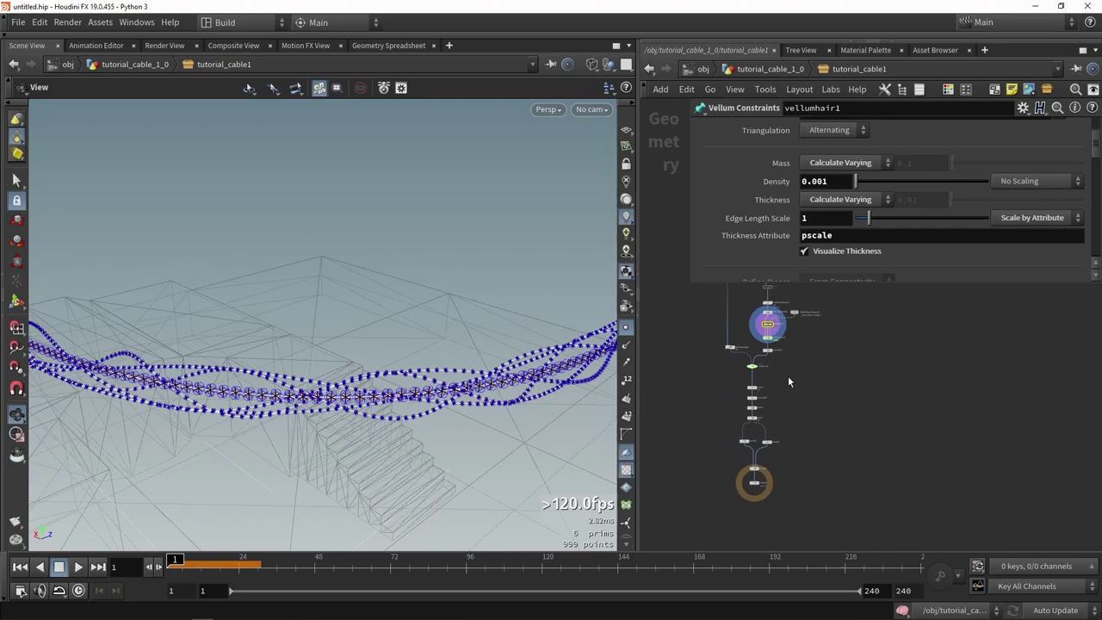
# Return to the tutorial_cable1 asset level and hide the point display to view the shaded simulated cables
pyautogui.press('u')
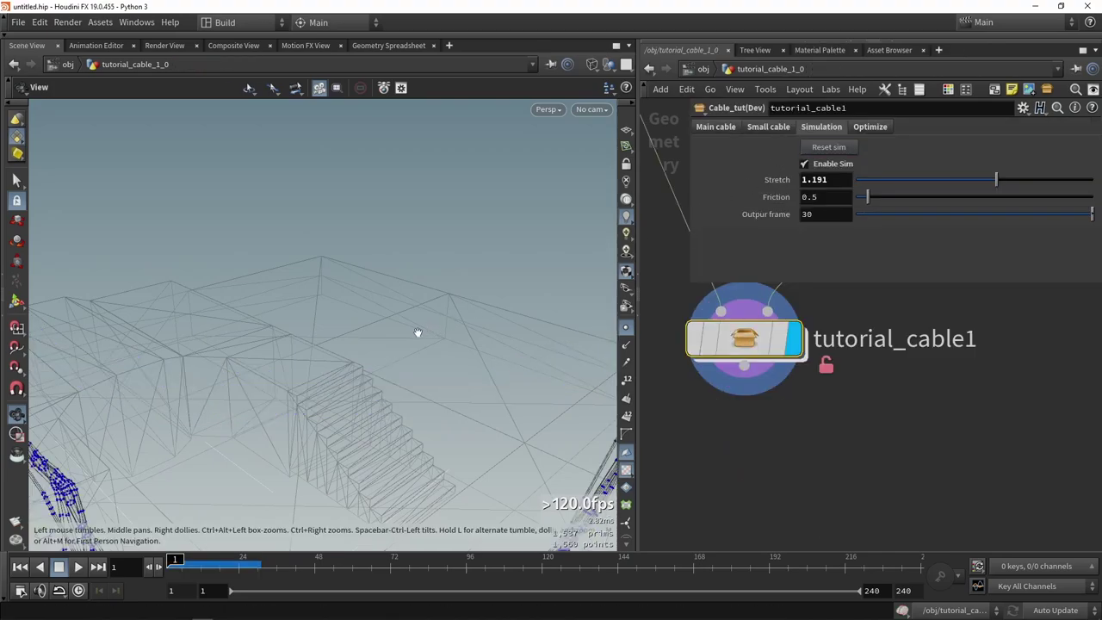
pyautogui.moveTo(418, 333); pyautogui.dragTo(377, 327)
pyautogui.click(627, 327)
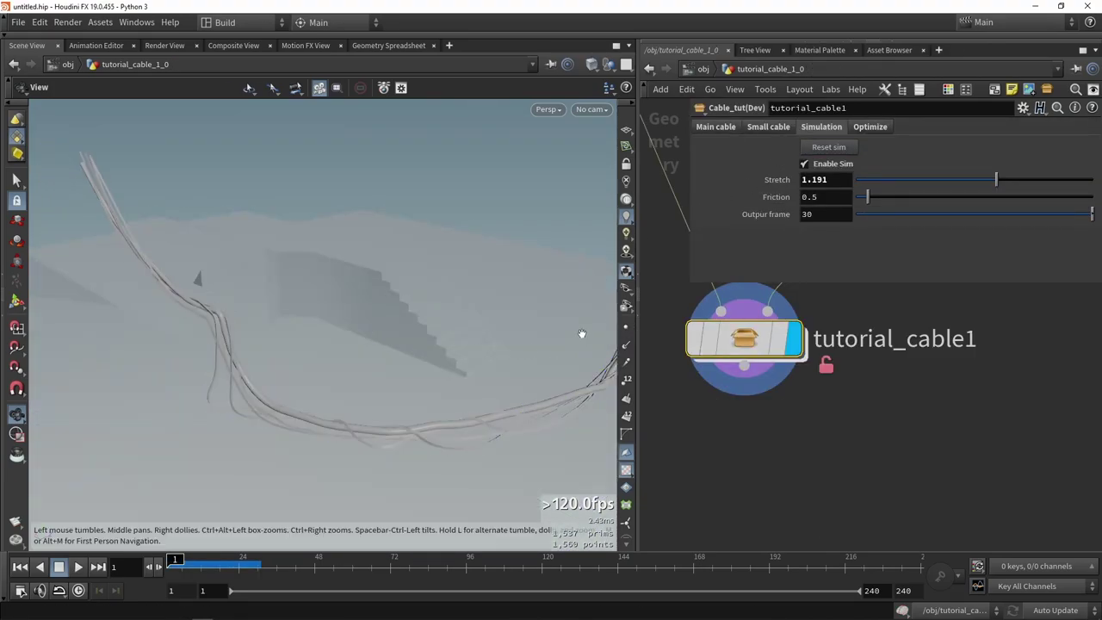
pyautogui.moveTo(580, 335); pyautogui.dragTo(409, 387)
# Disable the asset's simulation and increase the main cable amount
pyautogui.click(720, 129)
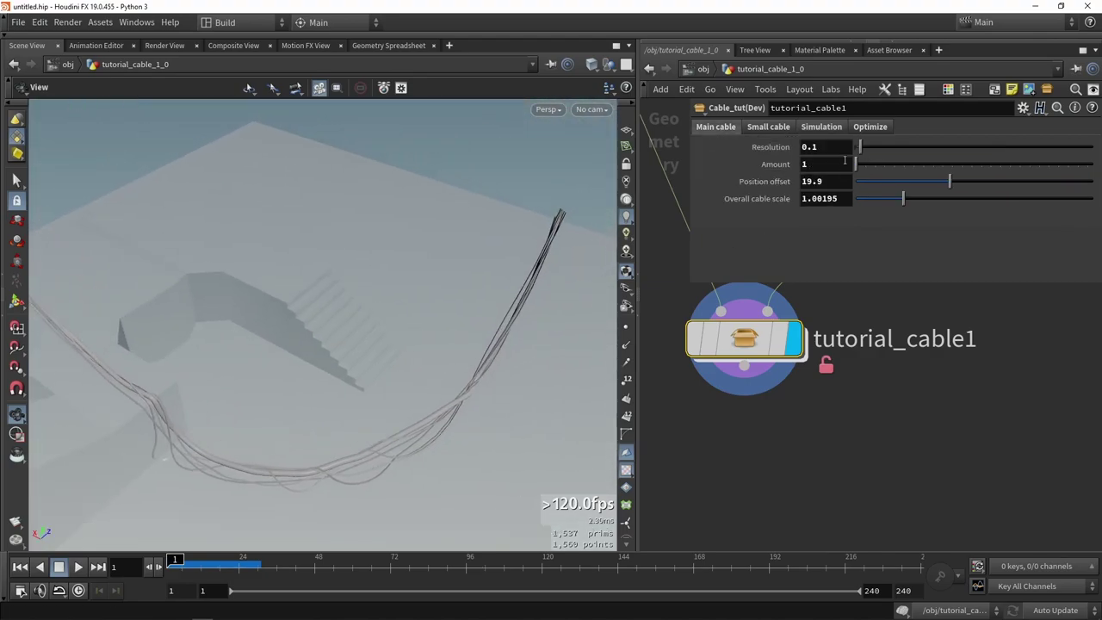
pyautogui.click(810, 130)
pyautogui.click(812, 169)
pyautogui.click(715, 130)
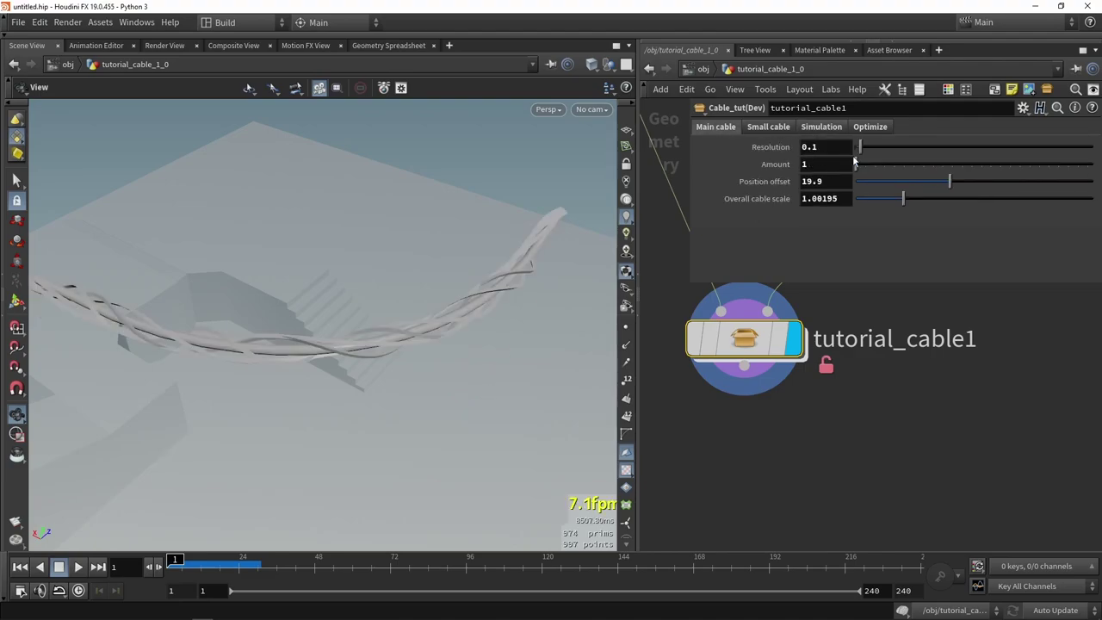
pyautogui.moveTo(857, 164); pyautogui.dragTo(880, 164)
pyautogui.moveTo(465, 250); pyautogui.dragTo(217, 201)
# Open the asset's network and examine the multiplied cables and the nodes around resample1 and MAIN_CABLE
pyautogui.doubleClick(757, 339)
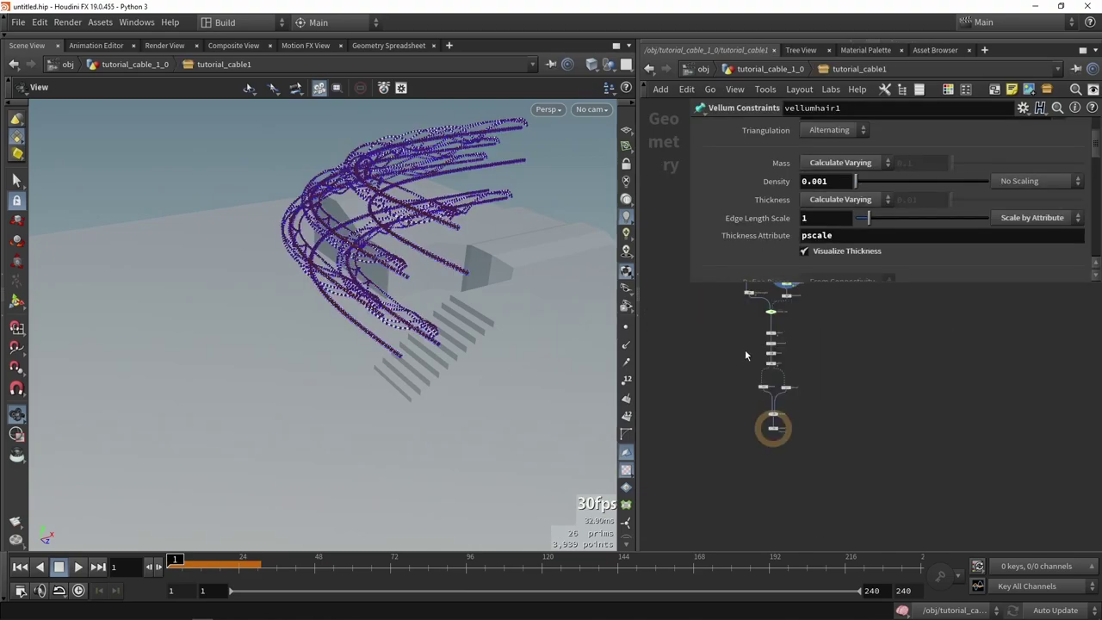
pyautogui.moveTo(737, 430)
pyautogui.scroll(5, 738, 430)
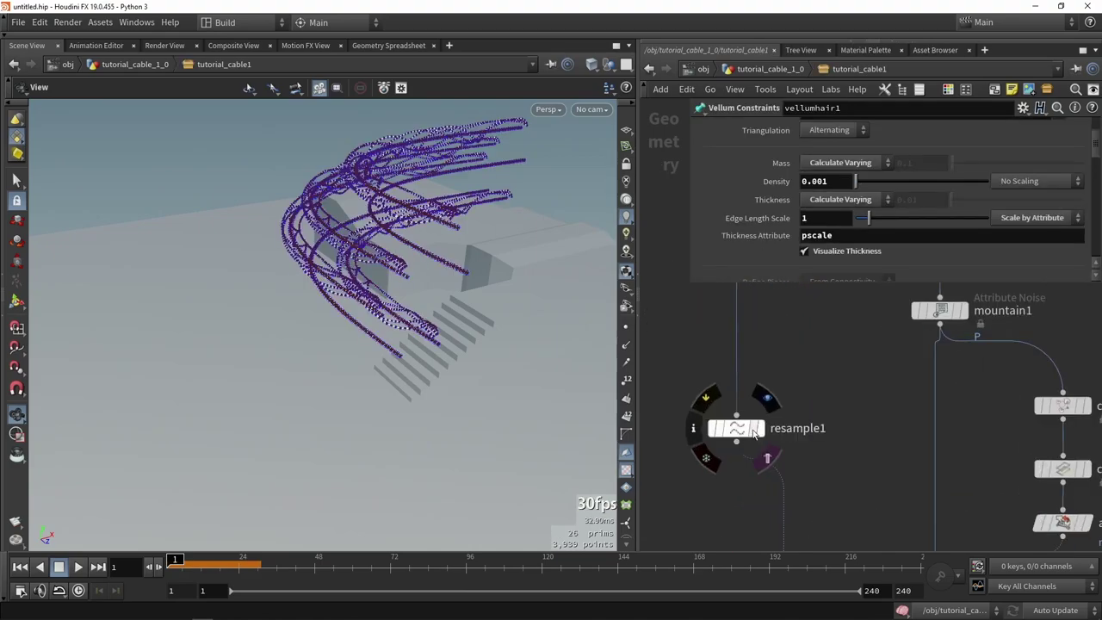
pyautogui.moveTo(551, 320); pyautogui.dragTo(409, 280)
pyautogui.scroll(-5, 853, 391)
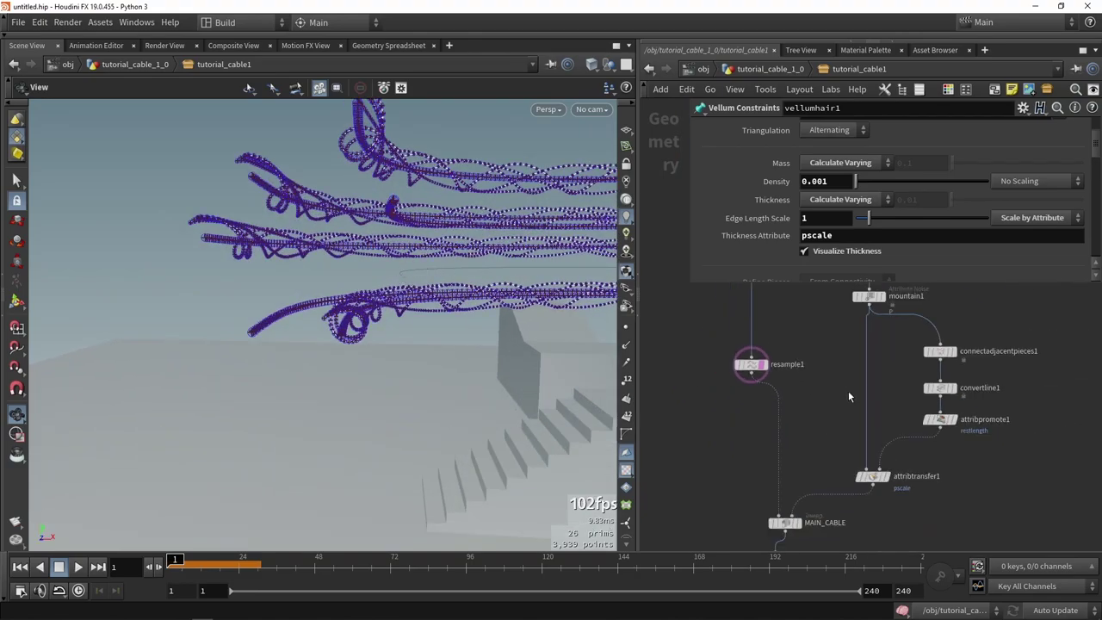
pyautogui.moveTo(816, 418); pyautogui.dragTo(800, 467, button='middle')
pyautogui.scroll(-5, 800, 468)
# Select the side branch feeding MAIN_CABLE, then select and display attribtransfer1 to view its shape against the curve
pyautogui.moveTo(865, 491); pyautogui.dragTo(800, 334)
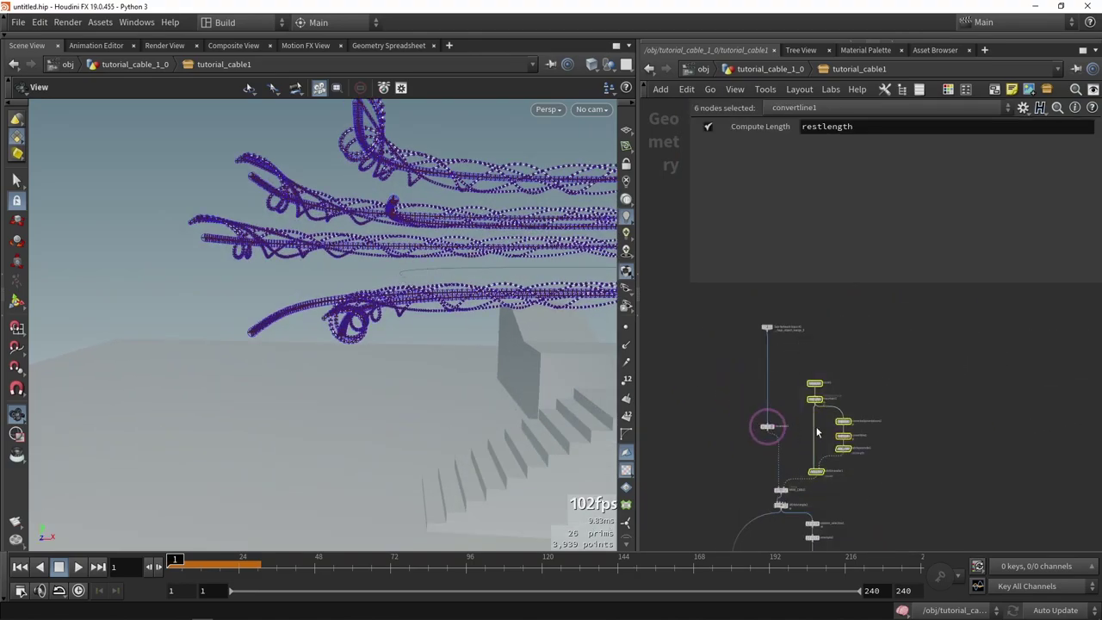
pyautogui.scroll(4, 811, 474)
pyautogui.scroll(5, 814, 479)
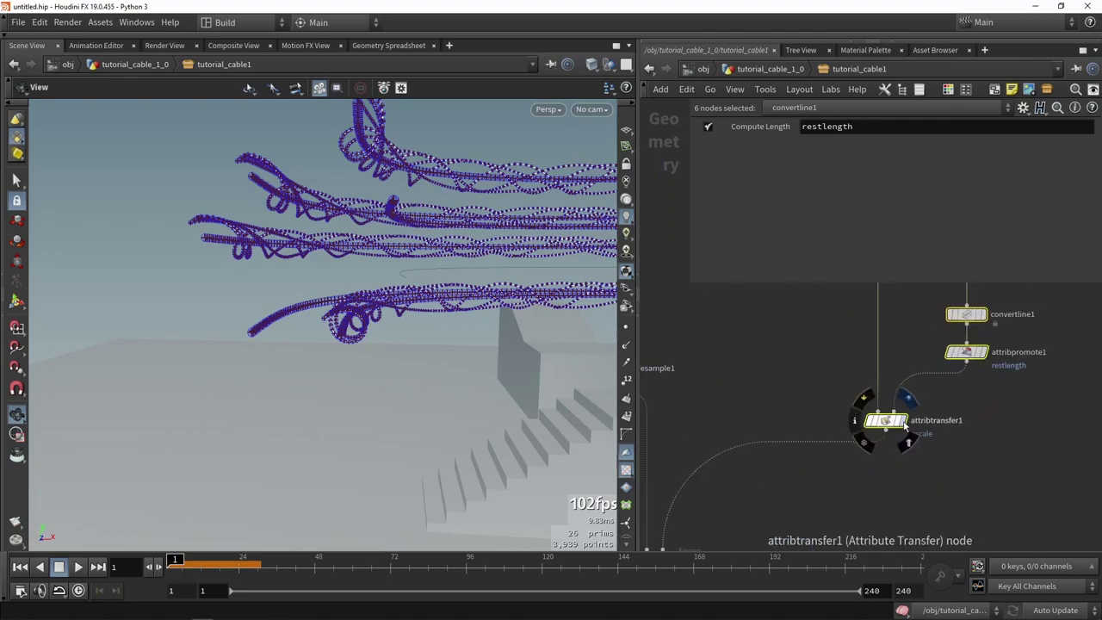
pyautogui.click(895, 428)
pyautogui.click(887, 424)
pyautogui.moveTo(520, 301); pyautogui.dragTo(491, 203)
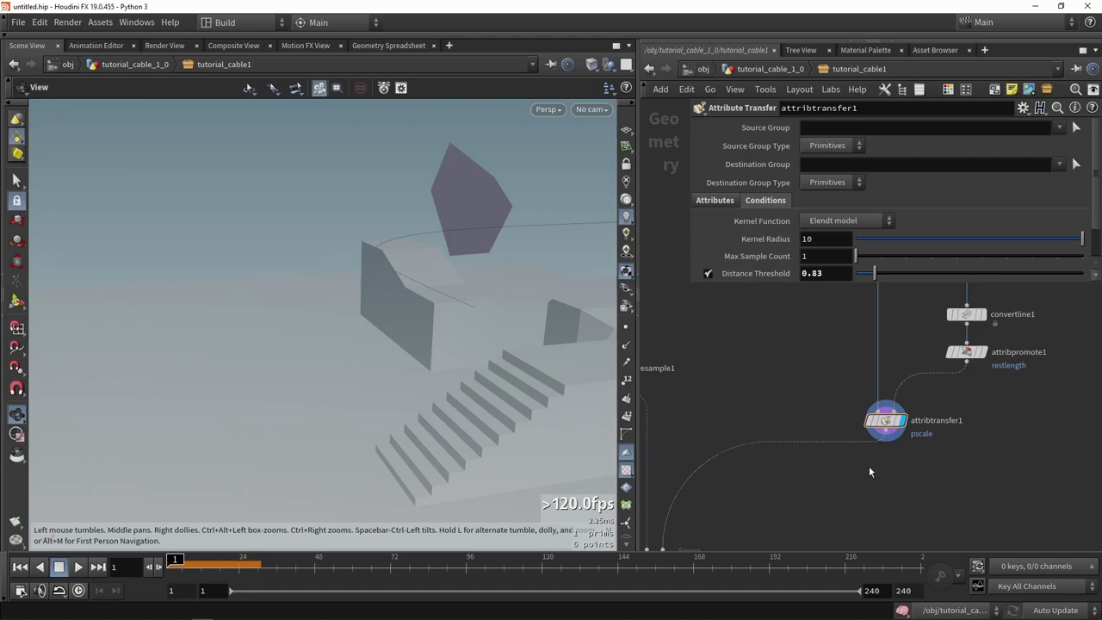
# Insert a Match Size node between attribtransfer1 and MAIN_CABLE, display its output, and place it below attribtransfer1
pyautogui.press('Tab')
pyautogui.write('match')
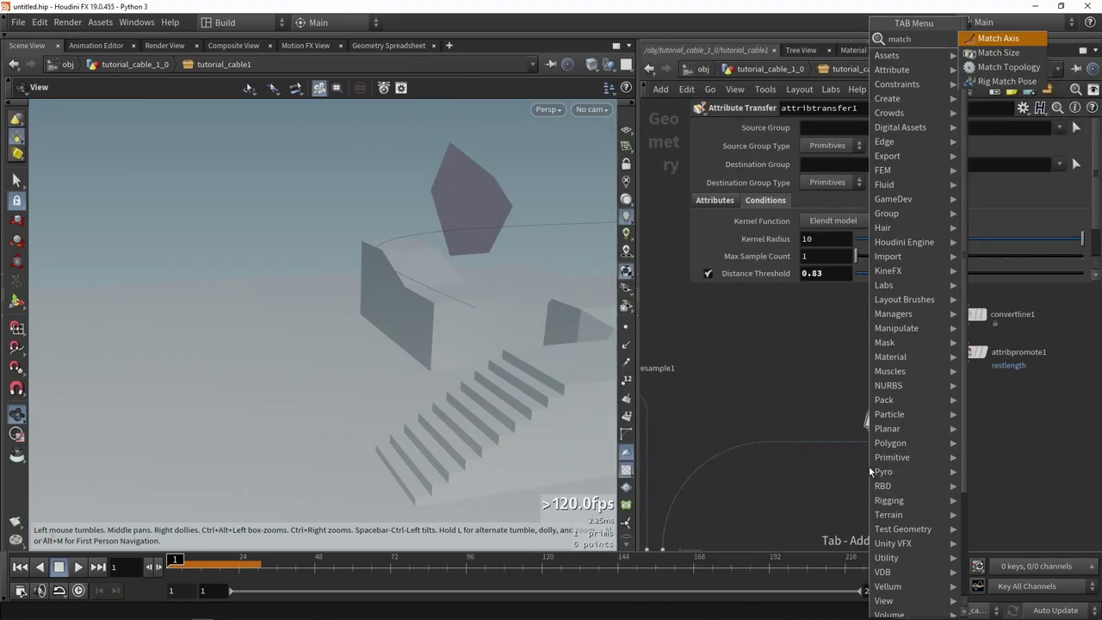
pyautogui.click(975, 55)
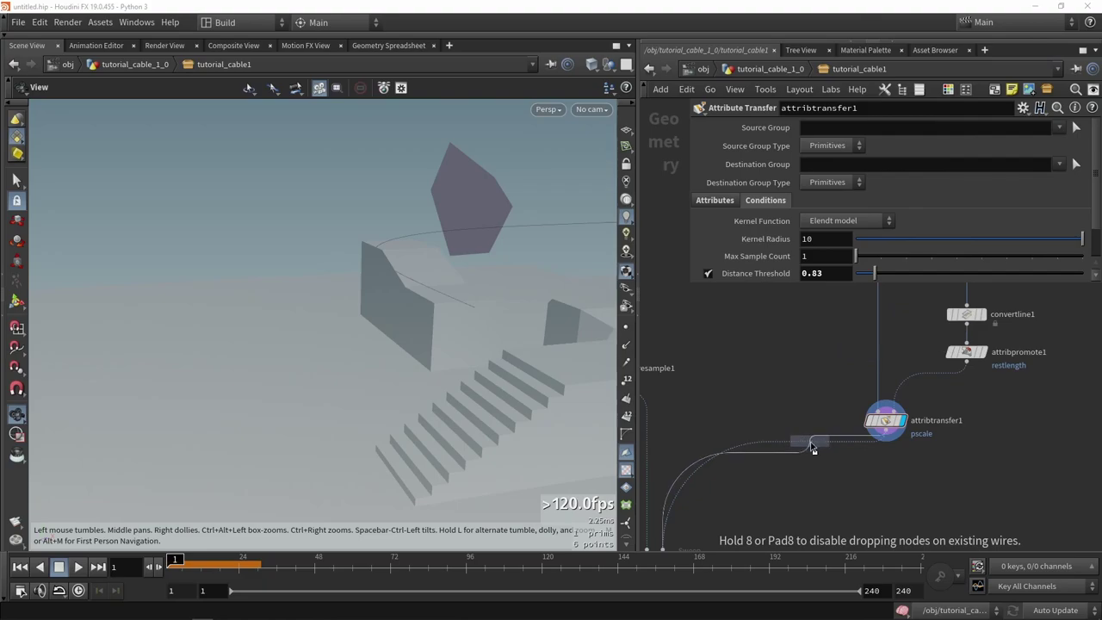
pyautogui.click(813, 447)
pyautogui.scroll(3, 765, 417)
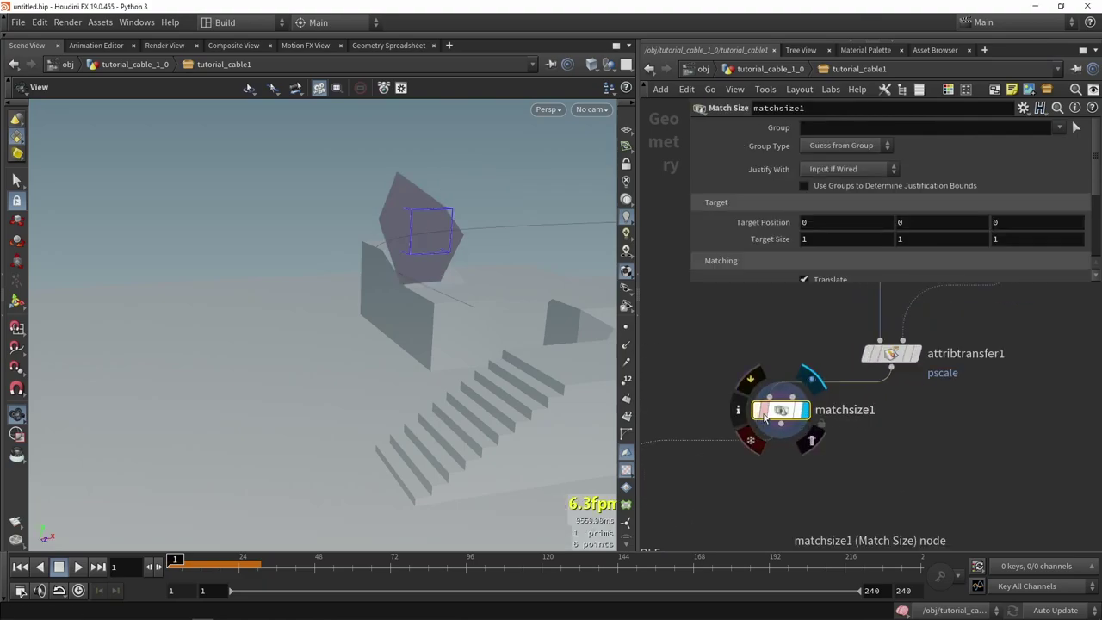
pyautogui.moveTo(764, 417); pyautogui.dragTo(874, 420)
# Display the MAIN_CABLE sweep to check how the cable curves are arranged around the original spline
pyautogui.moveTo(727, 472); pyautogui.dragTo(868, 374, button='middle')
pyautogui.scroll(-2, 867, 374)
pyautogui.scroll(1, 784, 426)
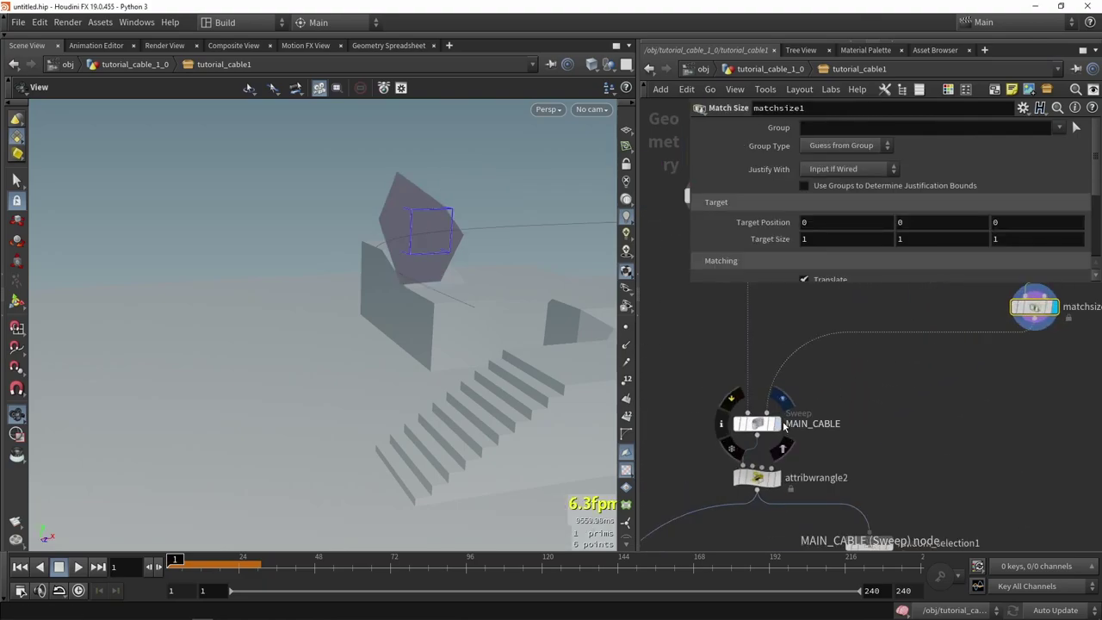
pyautogui.click(780, 424)
pyautogui.moveTo(833, 341); pyautogui.dragTo(852, 429, button='middle')
pyautogui.scroll(-2, 852, 430)
pyautogui.moveTo(543, 344); pyautogui.dragTo(423, 265)
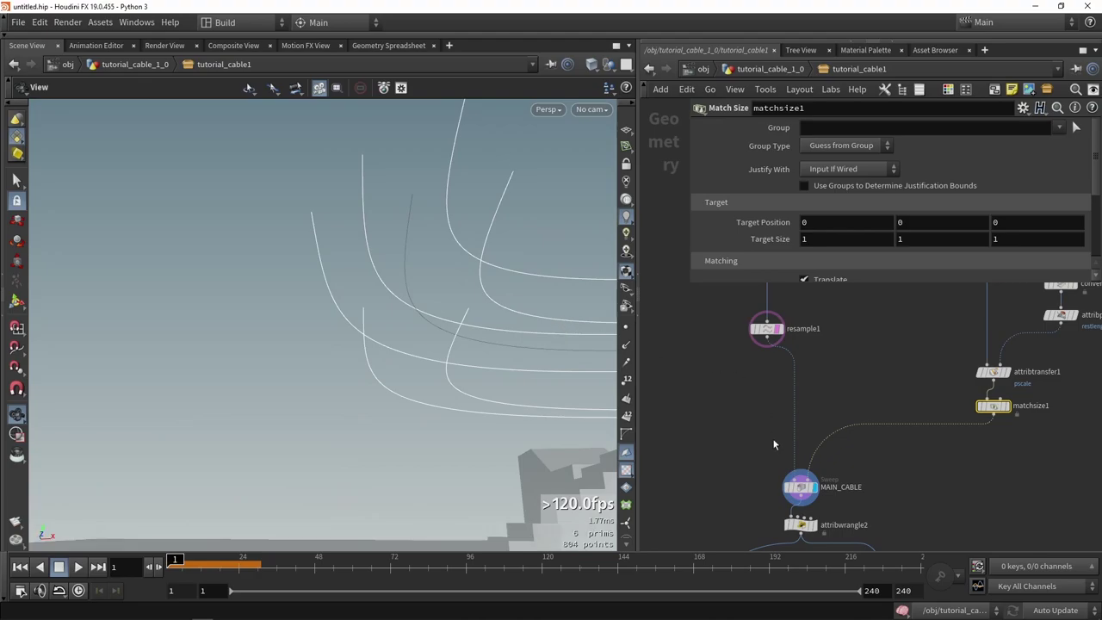
# Follow the network down to its end, then display and select output0
pyautogui.scroll(-5, 758, 443)
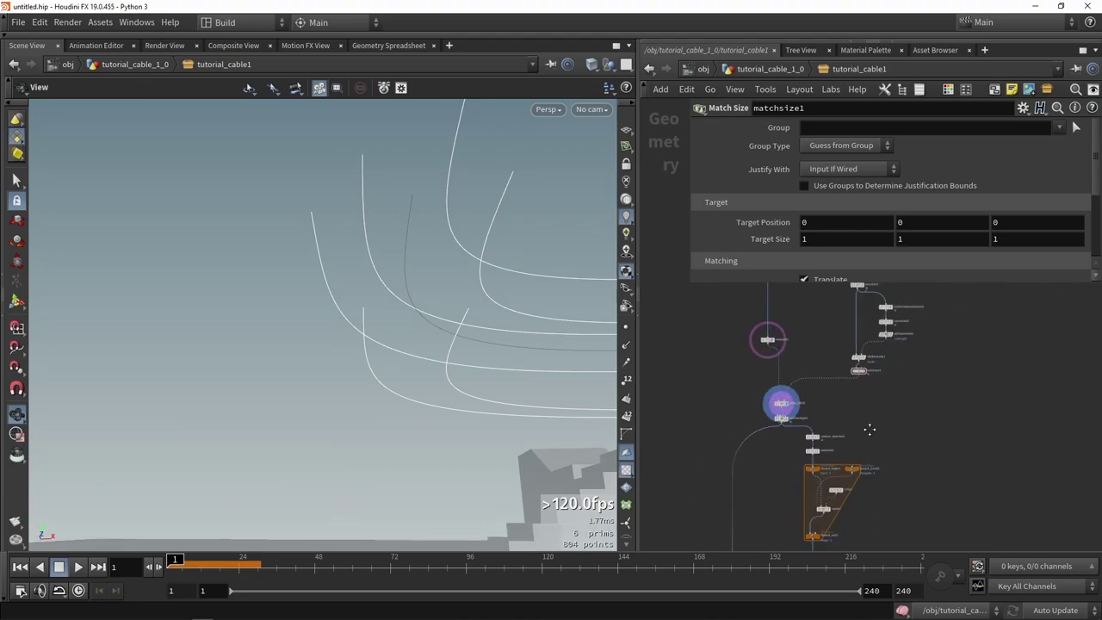
pyautogui.scroll(-1, 854, 413)
pyautogui.moveTo(854, 422); pyautogui.dragTo(836, 349, button='middle')
pyautogui.scroll(-1, 861, 463)
pyautogui.moveTo(861, 463); pyautogui.dragTo(839, 404, button='middle')
pyautogui.scroll(-1, 842, 499)
pyautogui.moveTo(842, 500); pyautogui.dragTo(832, 442, button='middle')
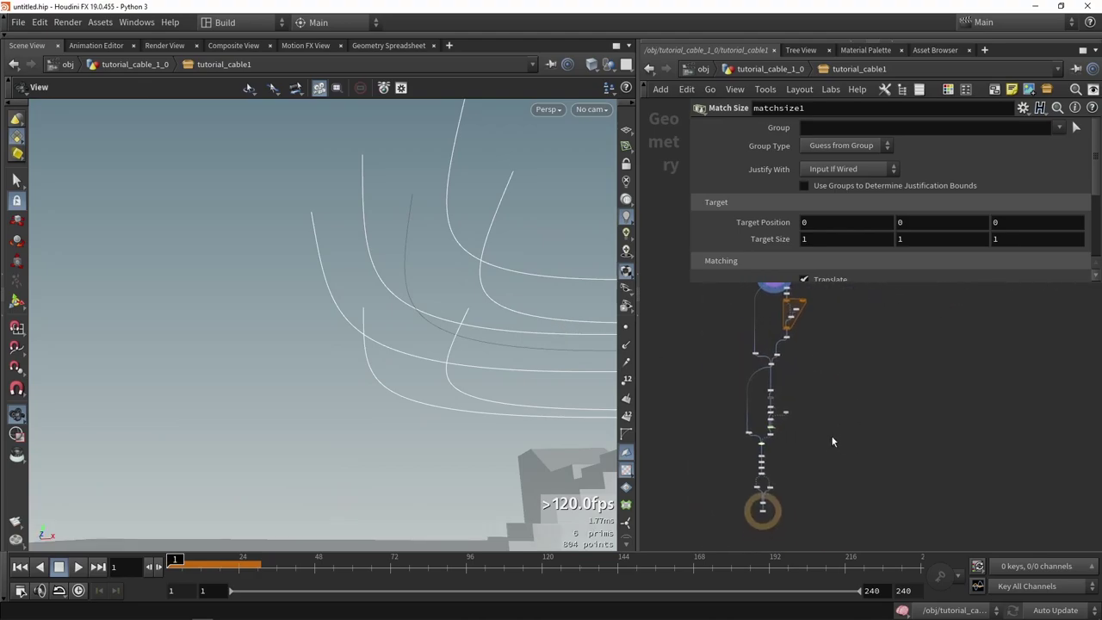
pyautogui.scroll(2, 828, 391)
pyautogui.moveTo(828, 391); pyautogui.dragTo(919, 348, button='middle')
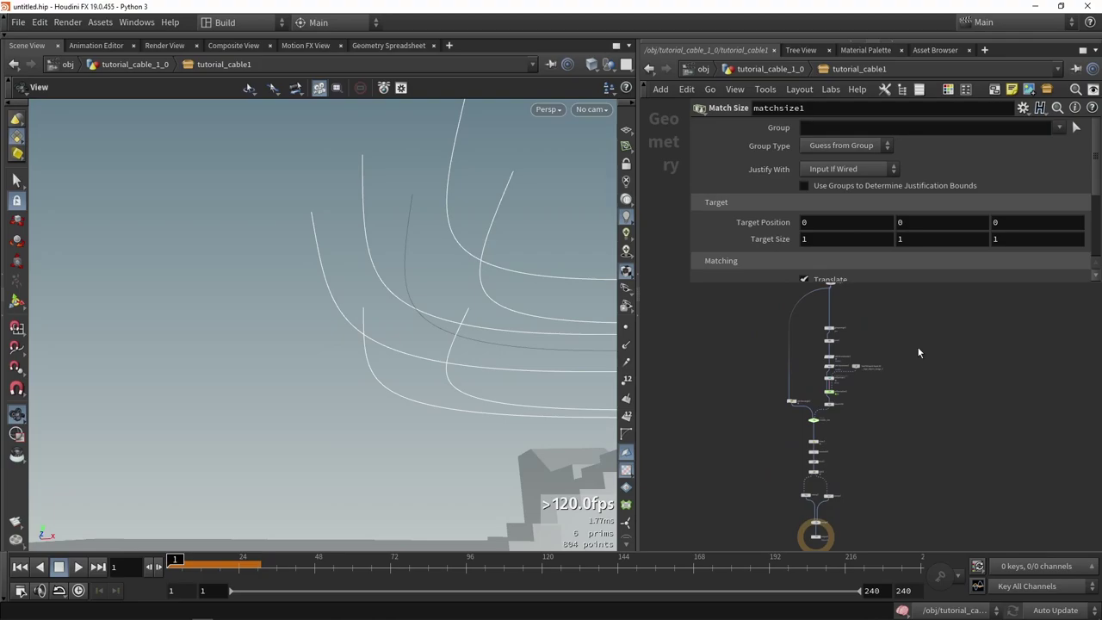
pyautogui.moveTo(902, 448); pyautogui.dragTo(845, 433, button='middle')
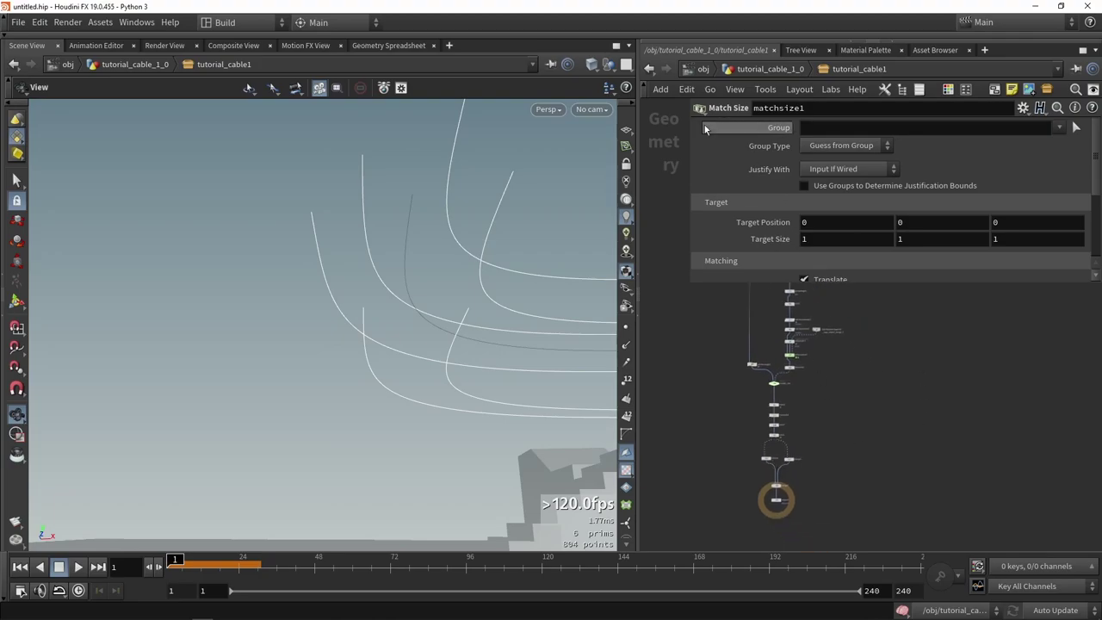
pyautogui.scroll(4, 783, 486)
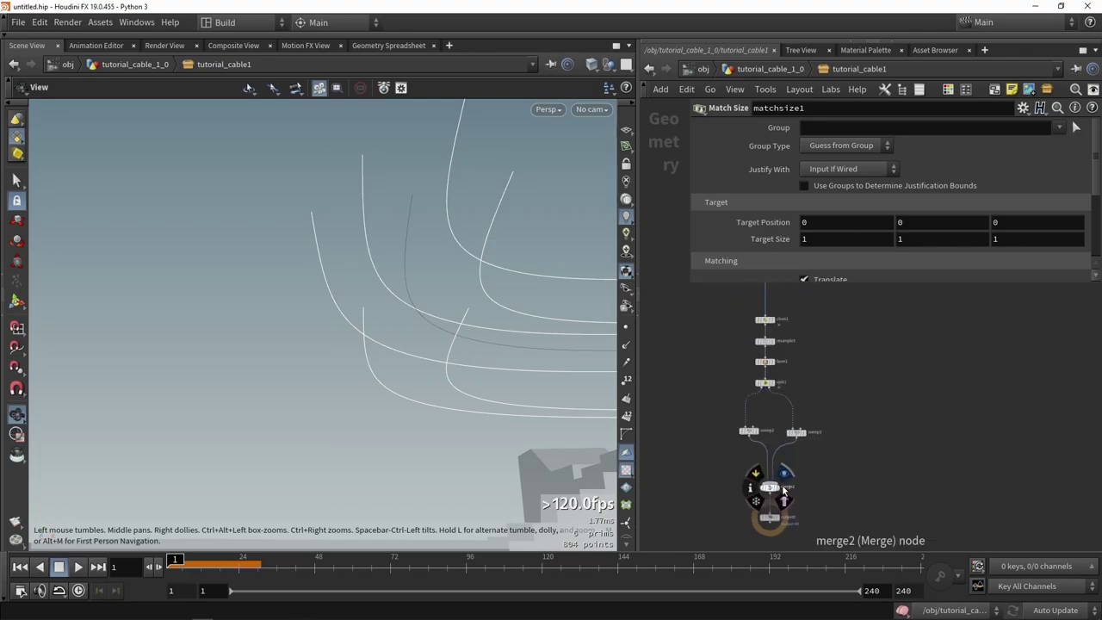
pyautogui.click(777, 527)
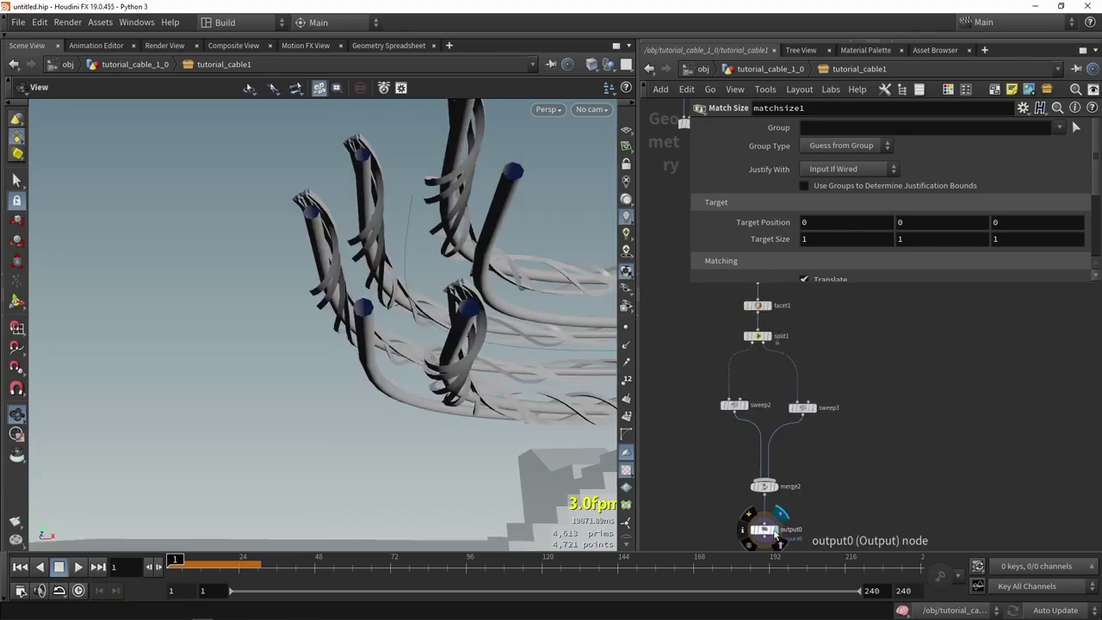
pyautogui.click(769, 529)
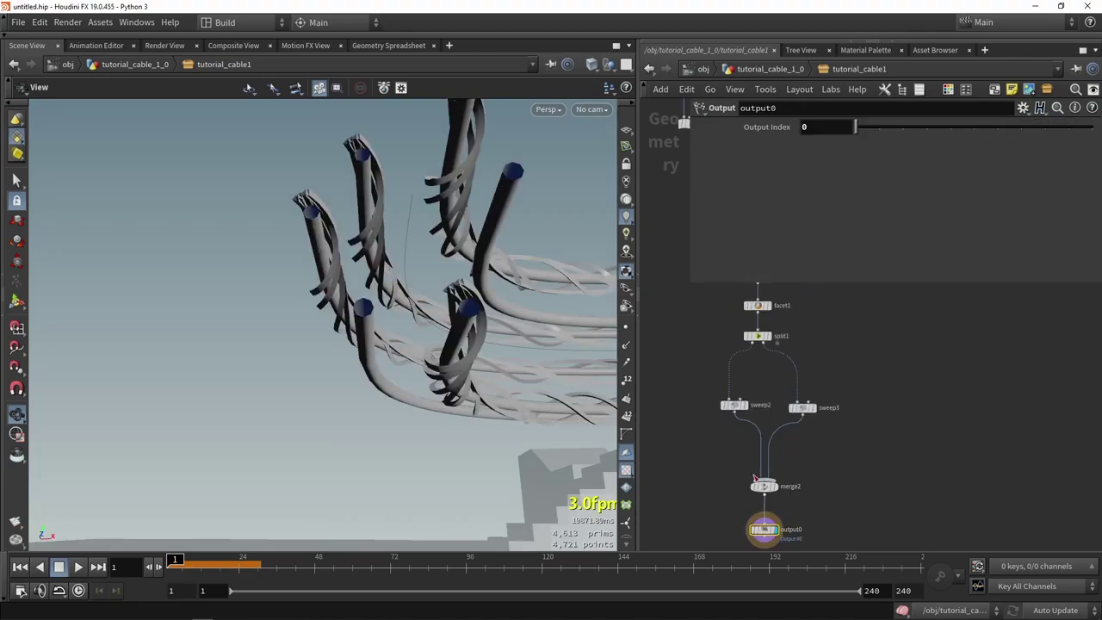
# Return to the asset level, enable the simulation and reset it, then inspect the resulting cables
pyautogui.click(761, 71)
pyautogui.click(821, 126)
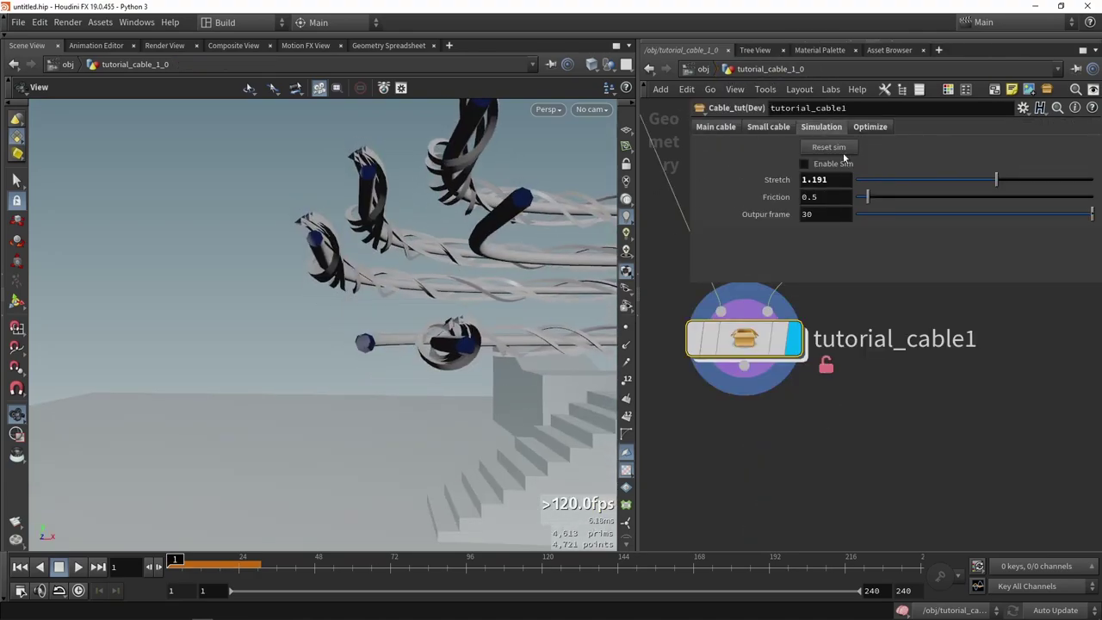
pyautogui.click(805, 163)
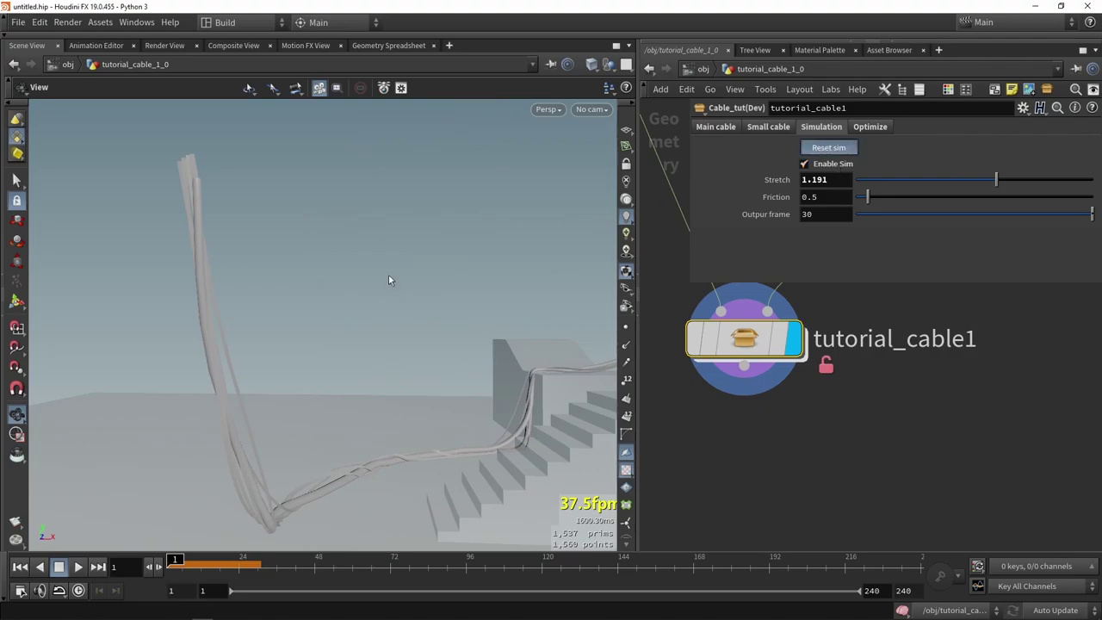
pyautogui.moveTo(388, 274); pyautogui.dragTo(405, 340)
pyautogui.scroll(-3, 845, 477)
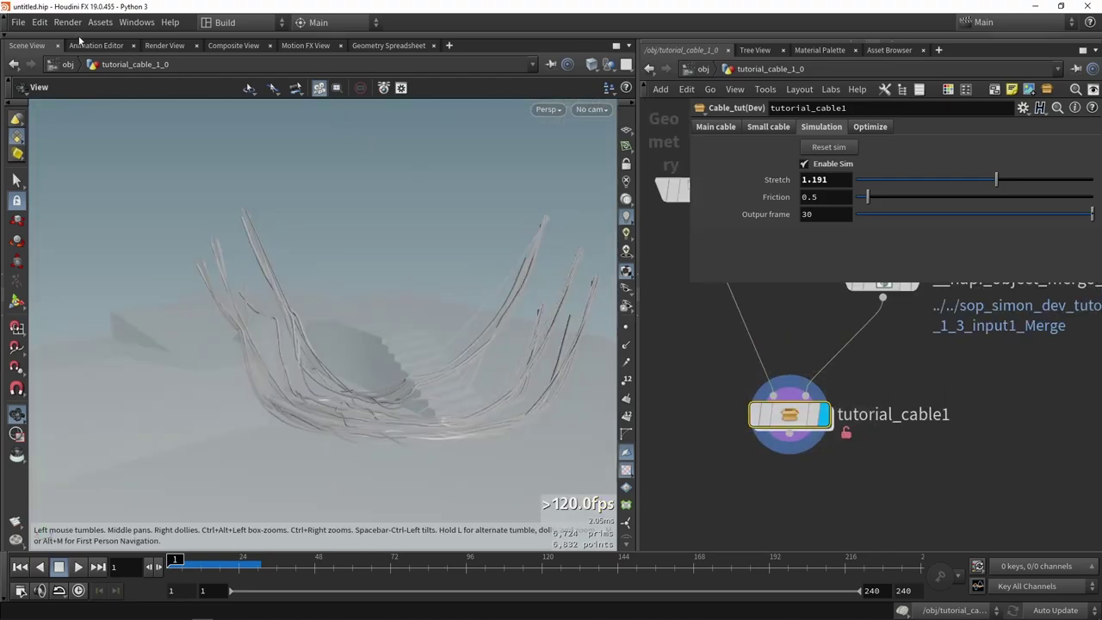
# Save the Cable_tut(Dev) digital asset and deselect its node
pyautogui.click(99, 22)
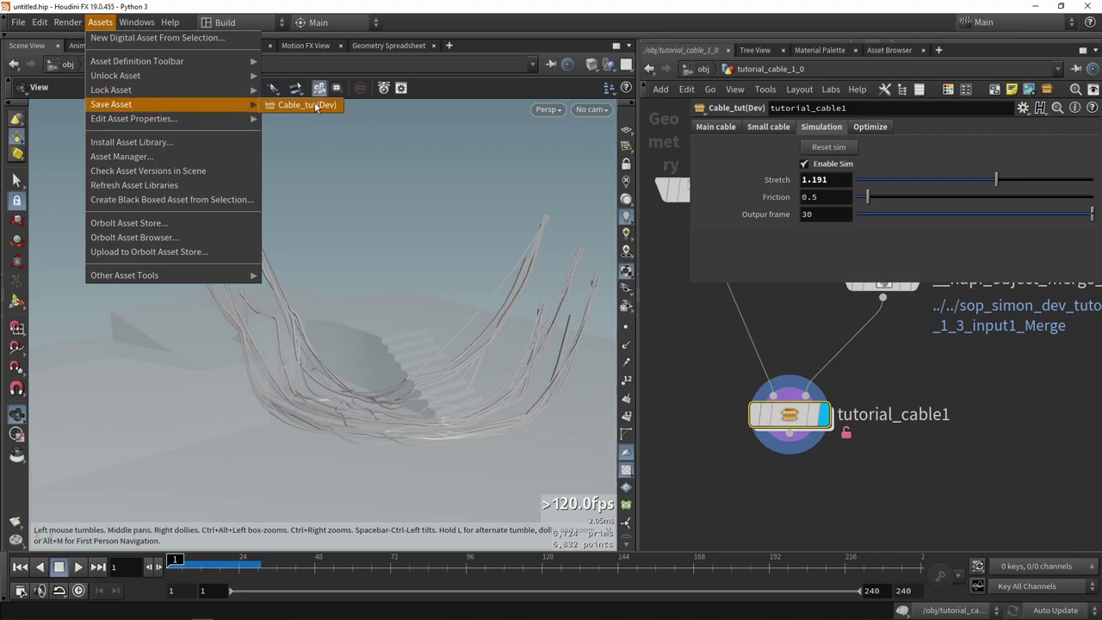
pyautogui.click(310, 105)
pyautogui.click(705, 380)
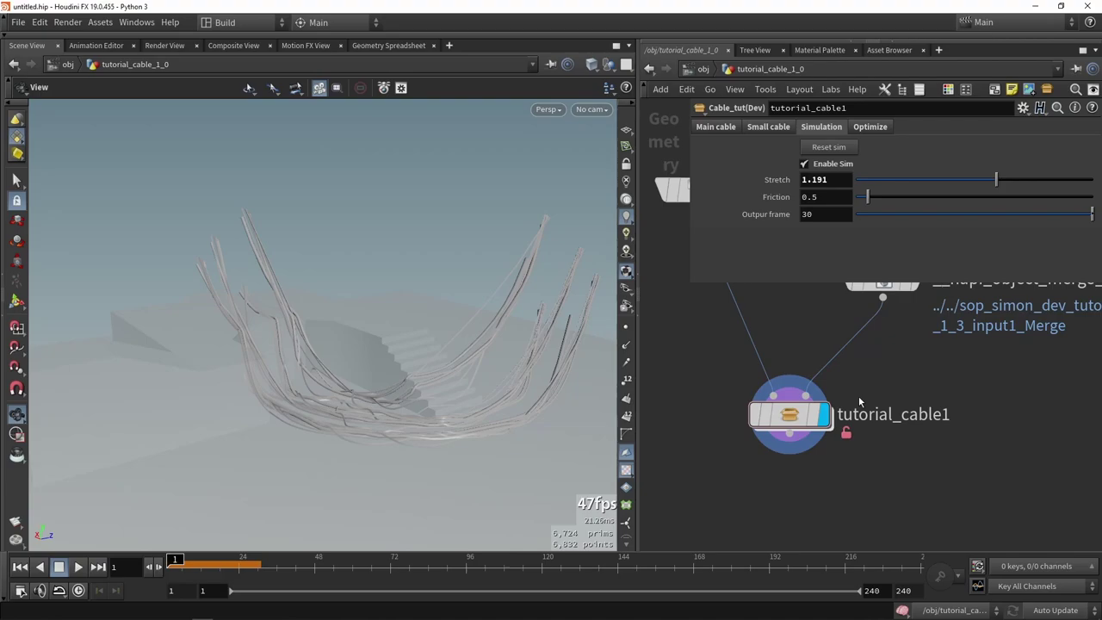
pyautogui.moveTo(898, 368); pyautogui.dragTo(893, 415, button='middle')
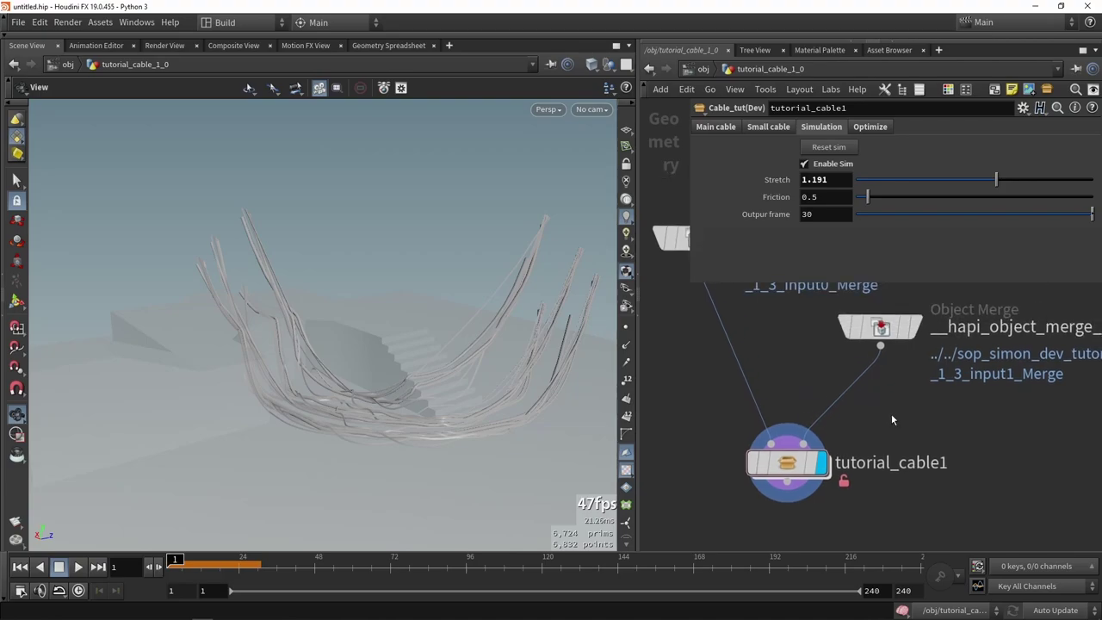
# Return to the object level and look over the cable, spline and static mesh input nodes
pyautogui.click(16, 22)
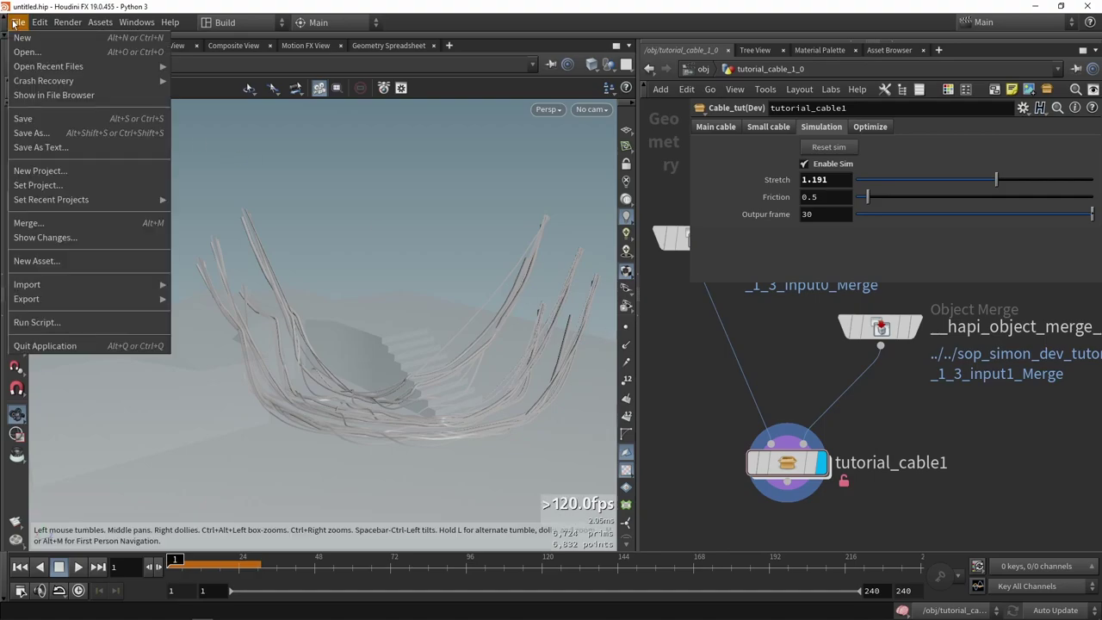
pyautogui.click(701, 422)
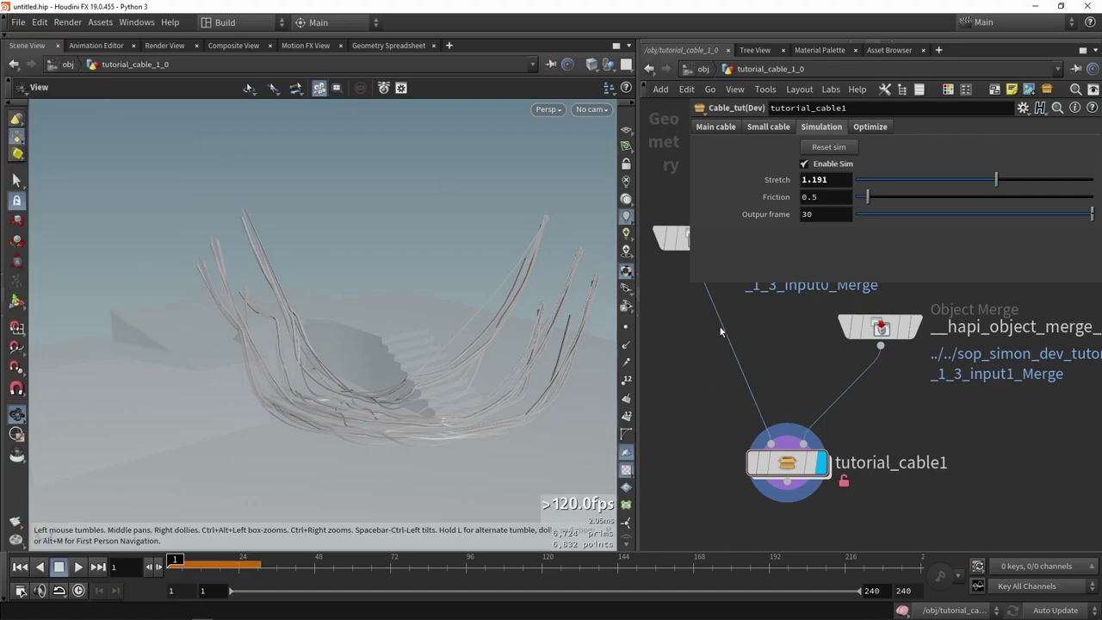
pyautogui.click(702, 69)
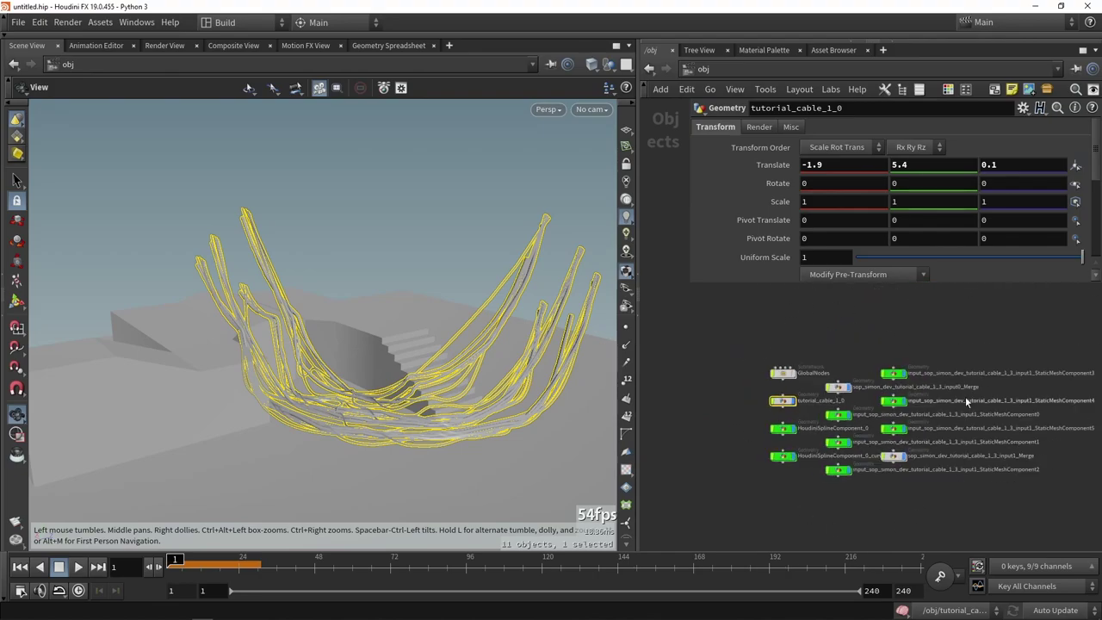
pyautogui.scroll(3, 857, 439)
pyautogui.moveTo(888, 402); pyautogui.dragTo(766, 388, button='middle')
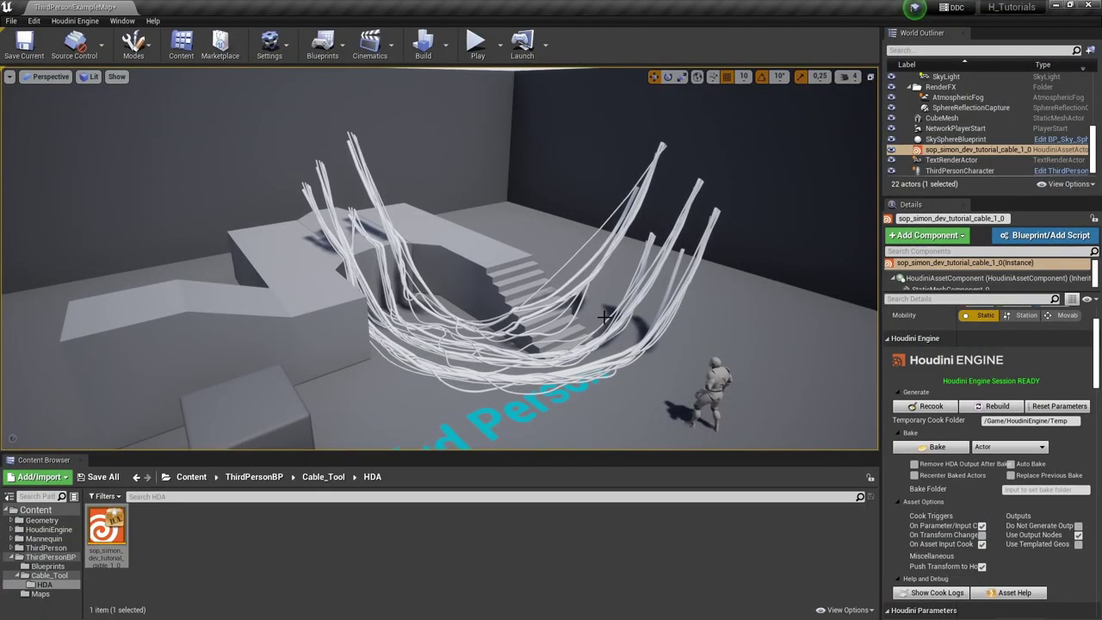
# Switch to Unreal Editor, inspect the simulated cables around the stairs, and show the editor helpers and spline points
pyautogui.scroll(5, 584, 320)
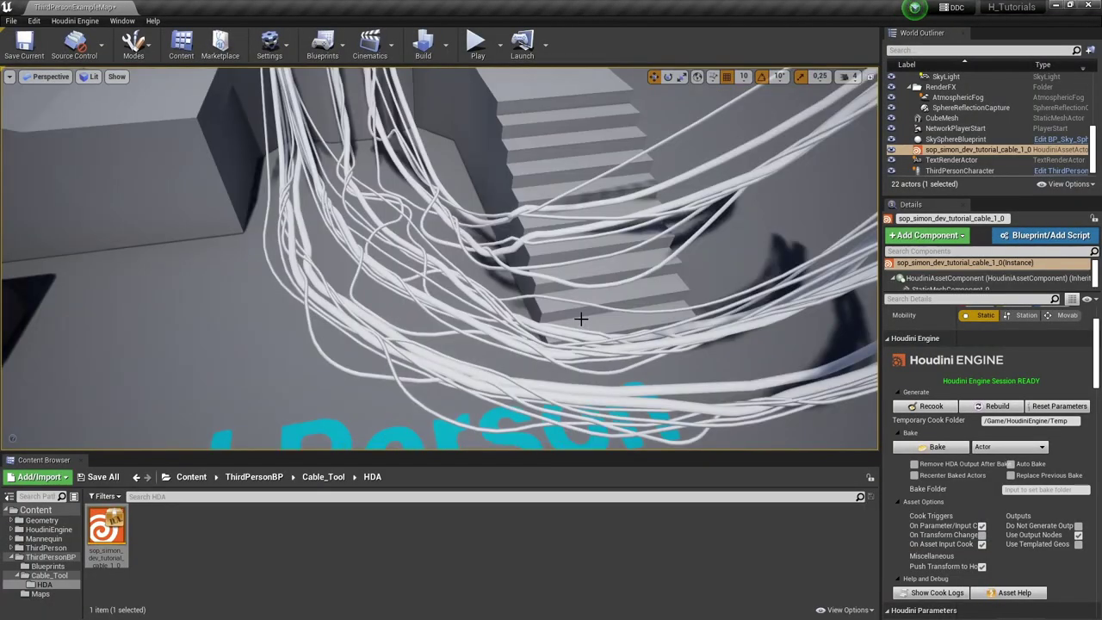
pyautogui.keyDown('alt'); pyautogui.moveTo(581, 320); pyautogui.dragTo(526, 344); pyautogui.keyUp('alt')
pyautogui.moveTo(525, 345); pyautogui.dragTo(599, 286, button='right')
pyautogui.moveTo(590, 184); pyautogui.dragTo(557, 192, button='right')
pyautogui.press('g')
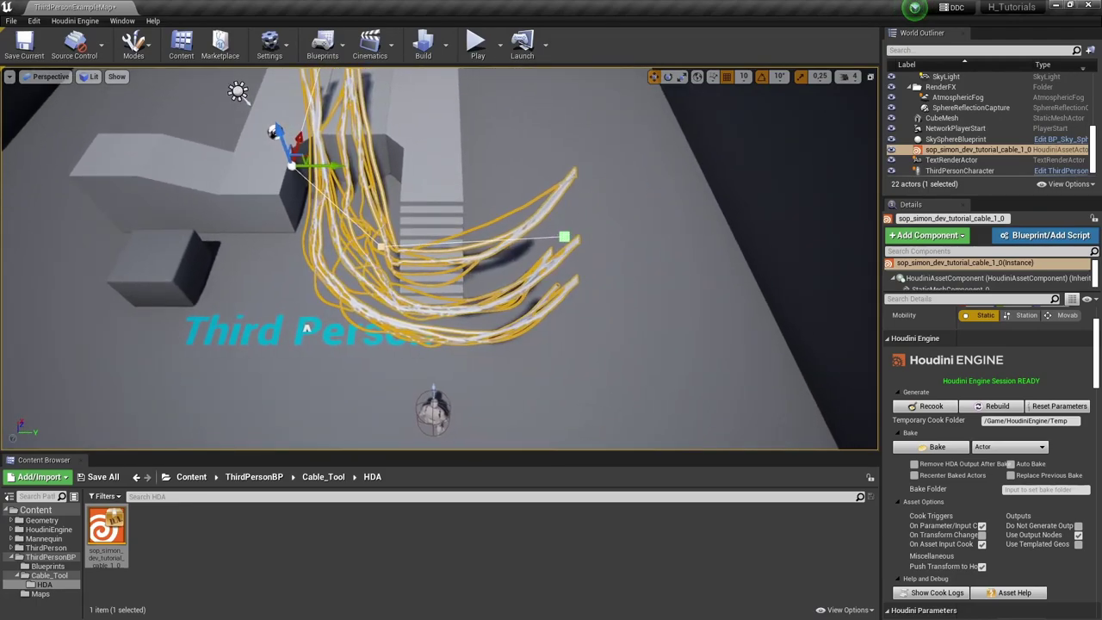
# Reposition an inner control point of the cable spline above the long sloped block and reset the simulation
pyautogui.click(563, 238)
pyautogui.moveTo(563, 239)
pyautogui.mouseDown(button='right')
pyautogui.moveTo(565, 225)
pyautogui.moveTo(551, 226)
pyautogui.mouseUp(button='right')
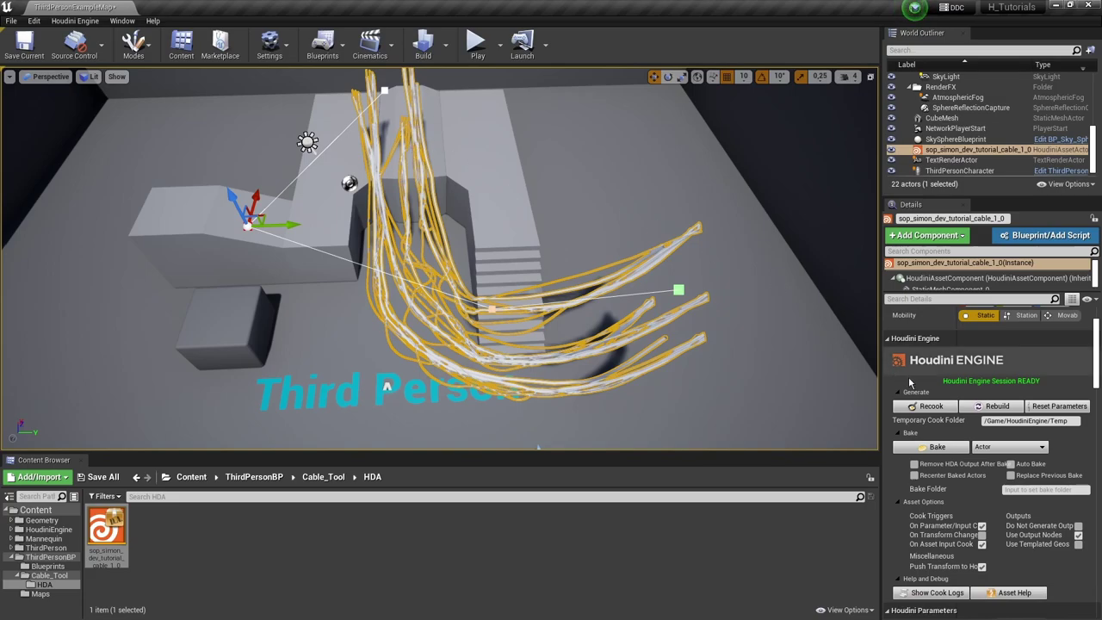
pyautogui.scroll(-5, 1000, 414)
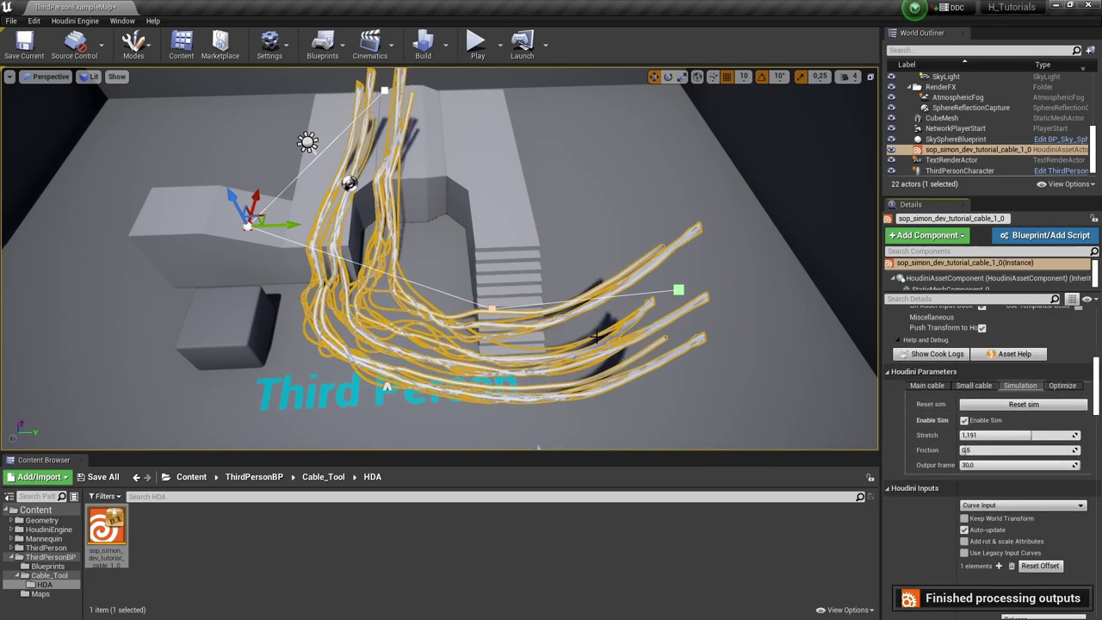
# Move the spline's end point and its neighbouring point outward beyond the blocks, then reset the simulation
pyautogui.moveTo(594, 332); pyautogui.dragTo(441, 344, button='right')
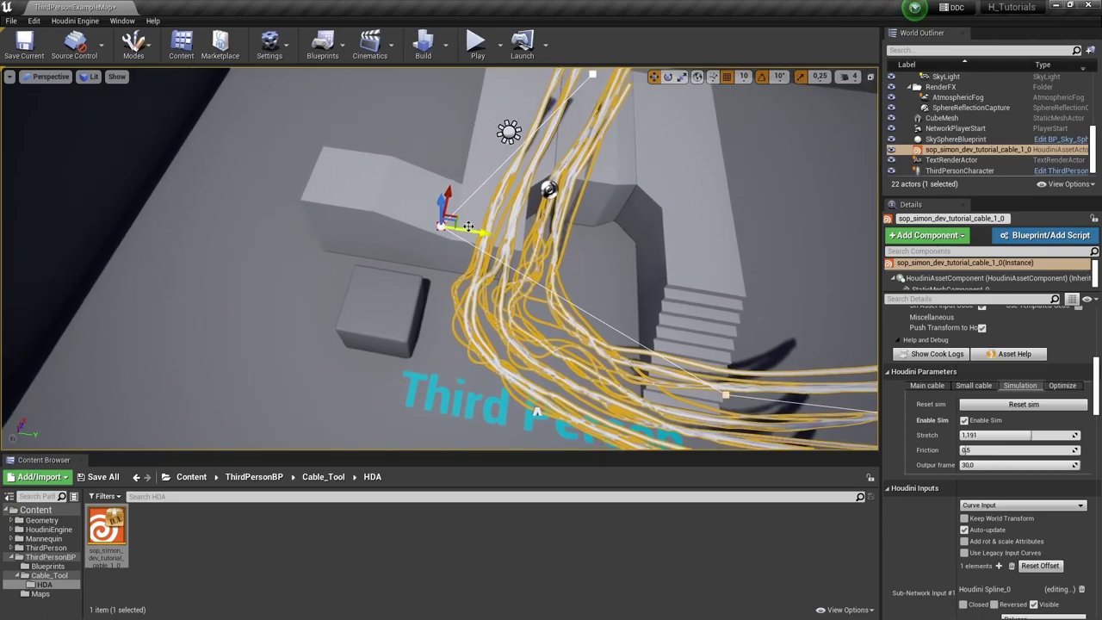
pyautogui.moveTo(460, 219); pyautogui.dragTo(464, 180, button='right')
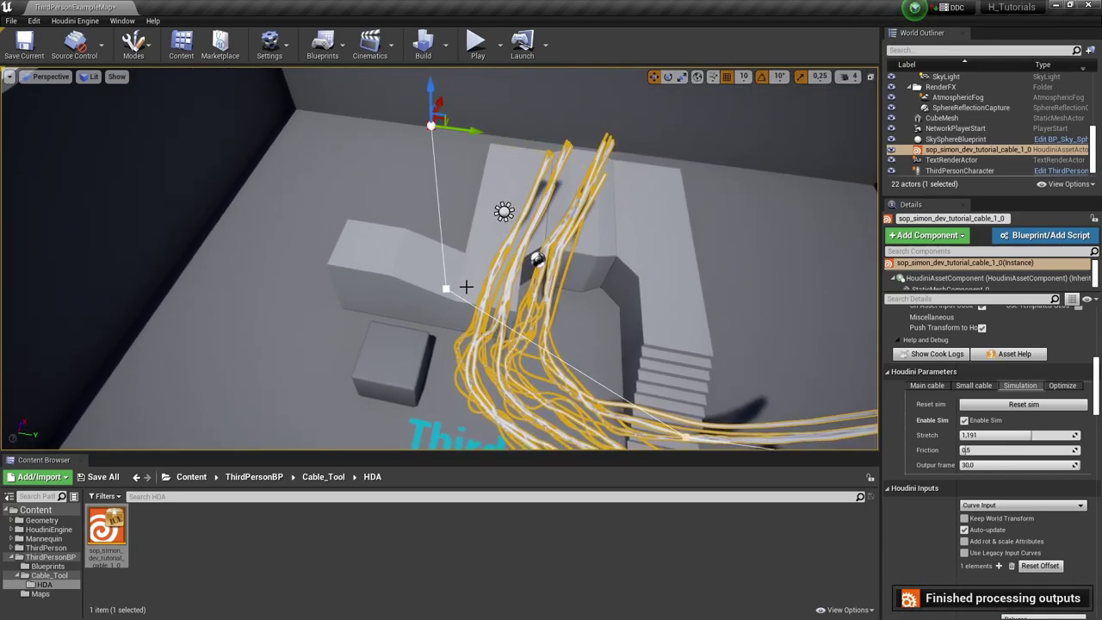
pyautogui.moveTo(503, 250); pyautogui.dragTo(439, 255, button='right')
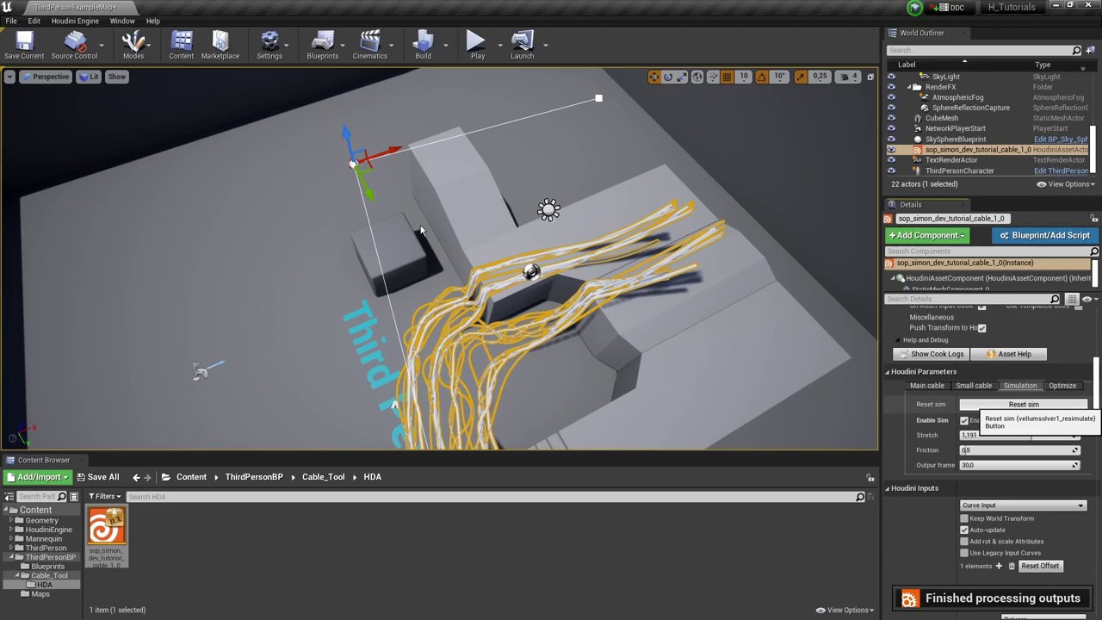
pyautogui.moveTo(444, 237); pyautogui.dragTo(517, 241, button='right')
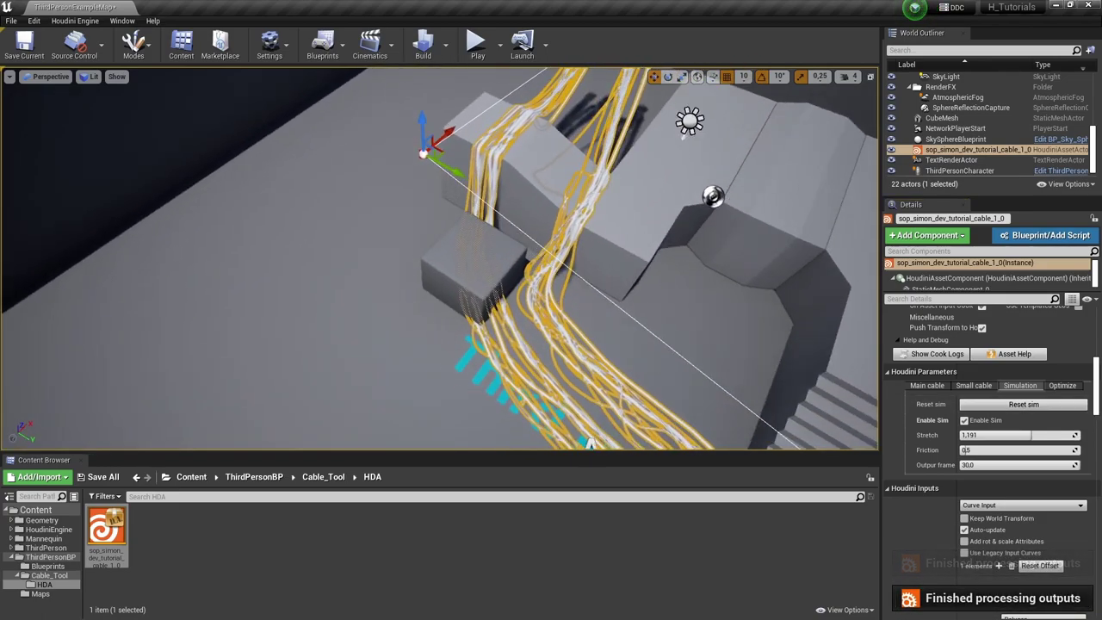
# Inspect the cables draped over the blocks and stairs with the editor helpers hidden
pyautogui.moveTo(507, 293); pyautogui.dragTo(586, 277, button='right')
pyautogui.press('g')
pyautogui.press('g')
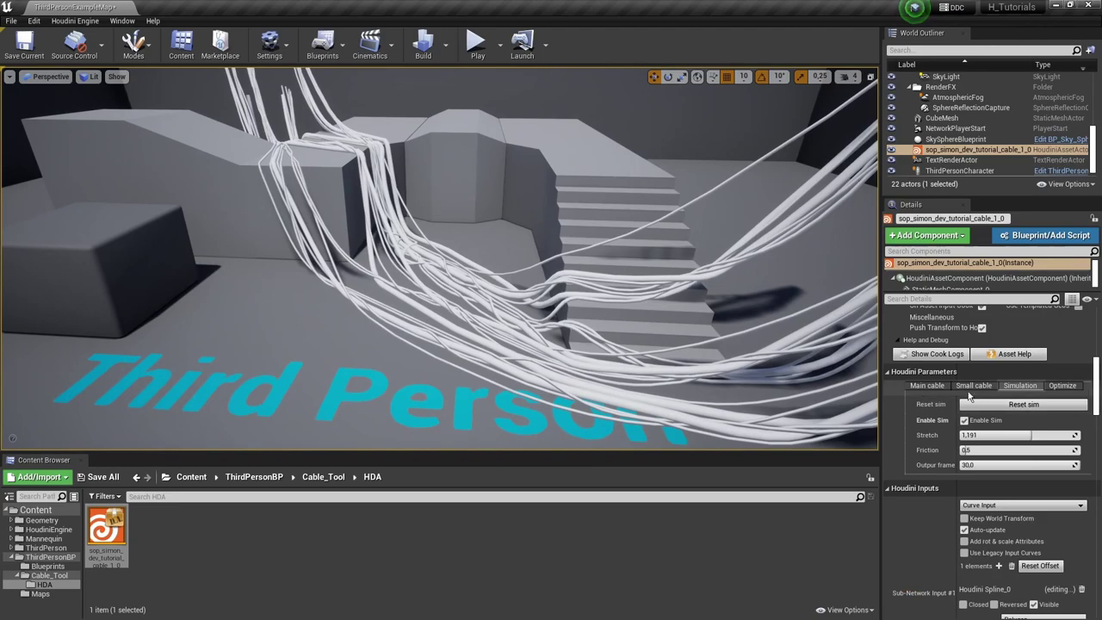
# Raise the cable asset's optimization clean tolerance to 0.009543
pyautogui.click(1061, 387)
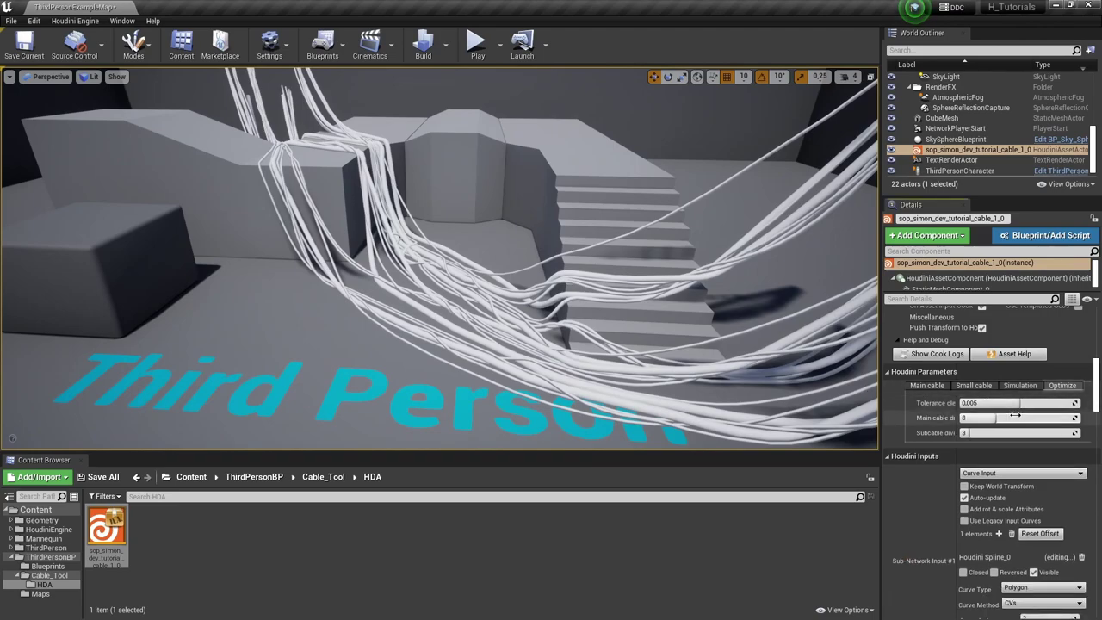
pyautogui.scroll(10, 432, 306)
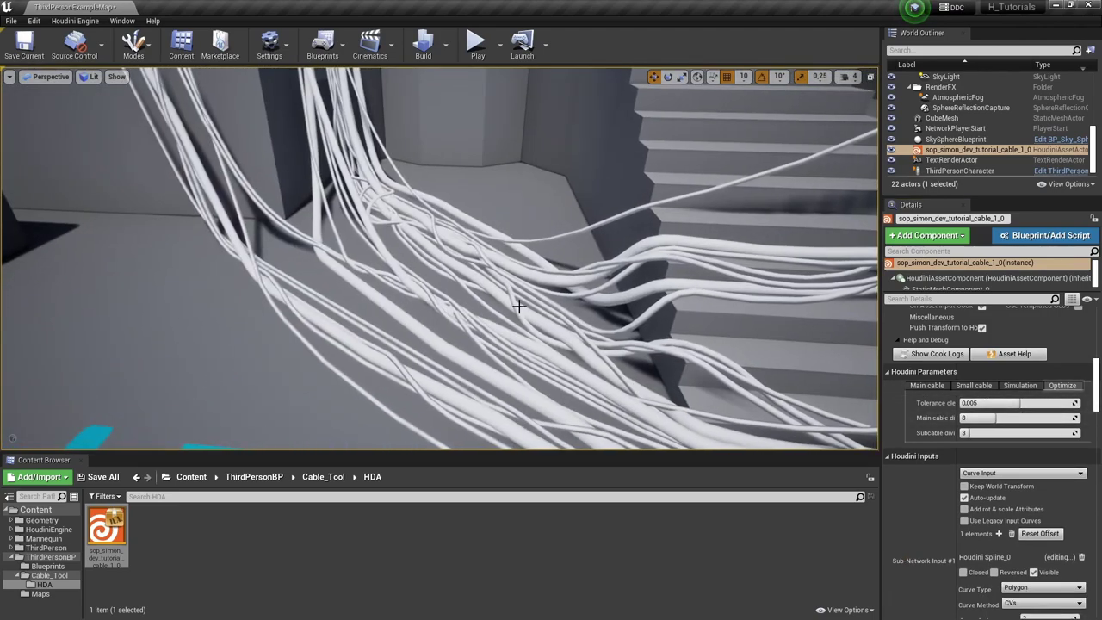
pyautogui.keyDown('alt'); pyautogui.moveTo(519, 306); pyautogui.dragTo(526, 249); pyautogui.keyUp('alt')
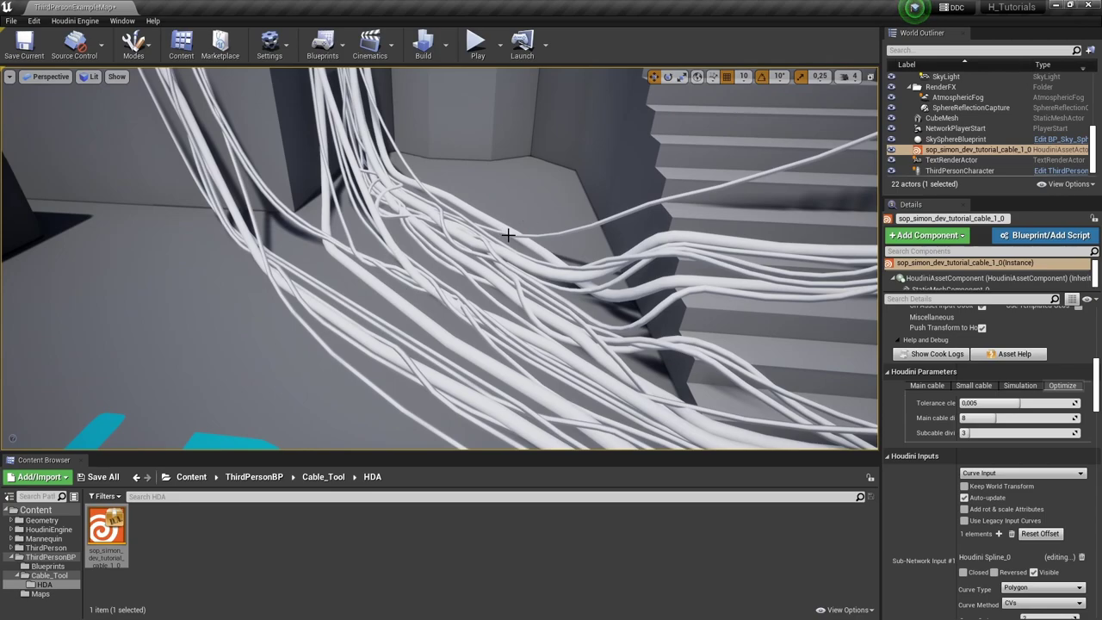
pyautogui.moveTo(990, 403); pyautogui.dragTo(1059, 403)
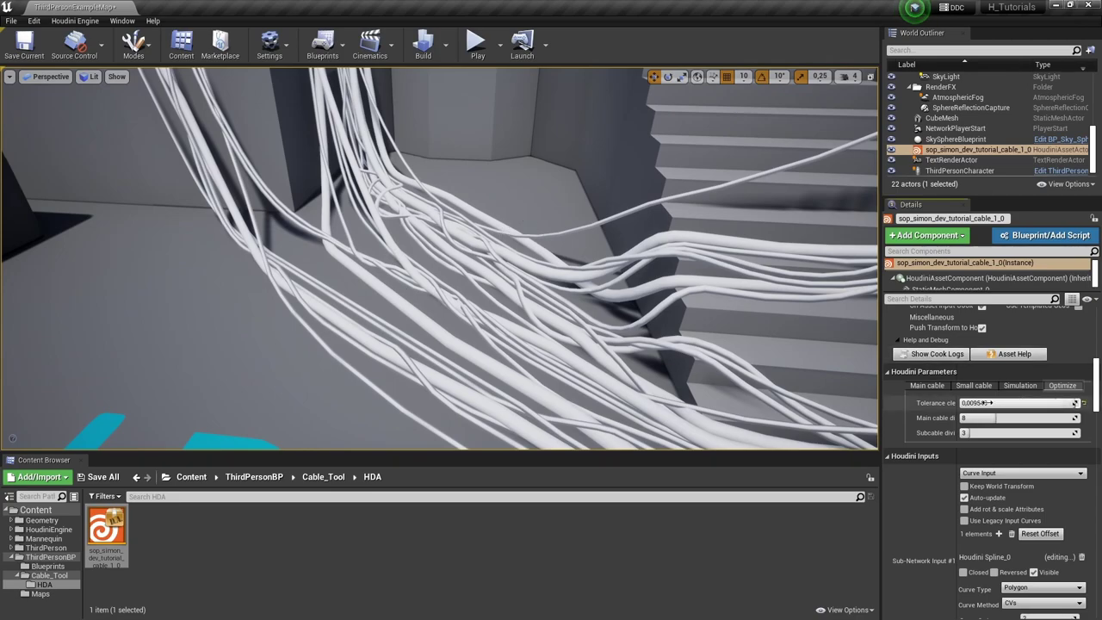
# Display the level in Brush Wireframe mode and examine the optimized cable topology
pyautogui.click(89, 77)
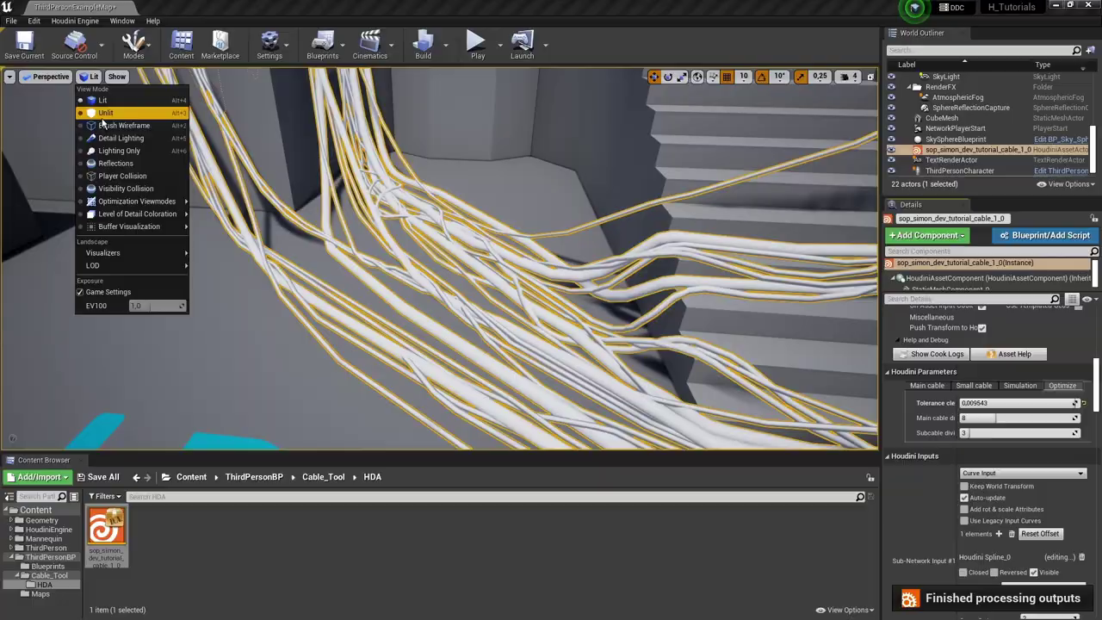
pyautogui.click(108, 125)
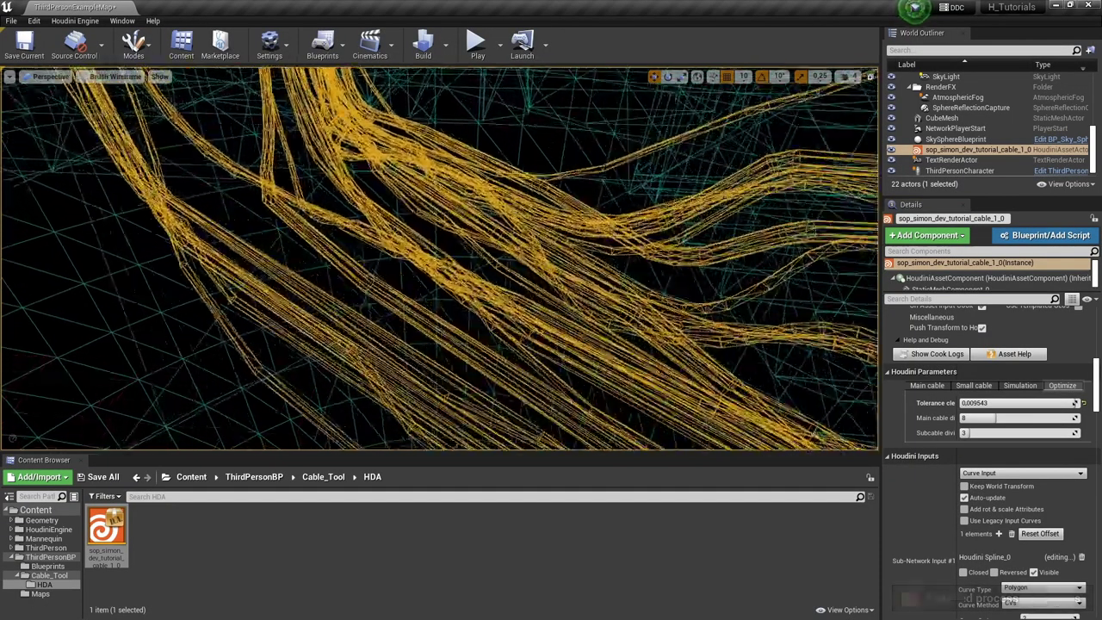
pyautogui.keyDown('alt'); pyautogui.moveTo(439, 276); pyautogui.dragTo(280, 179); pyautogui.keyUp('alt')
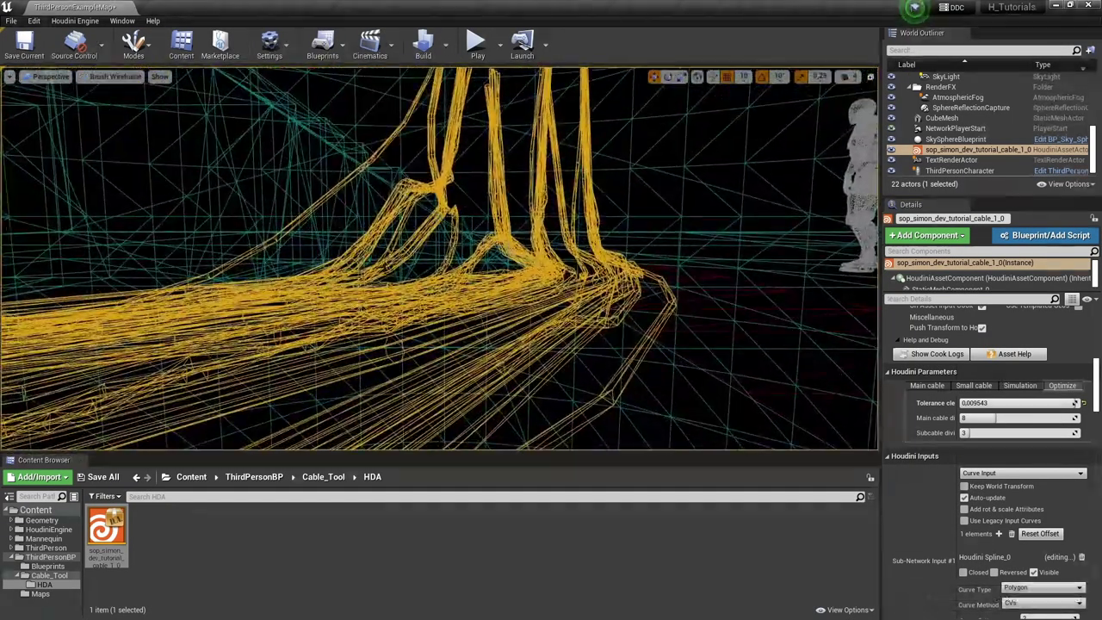
pyautogui.moveTo(418, 215); pyautogui.dragTo(379, 172, button='right')
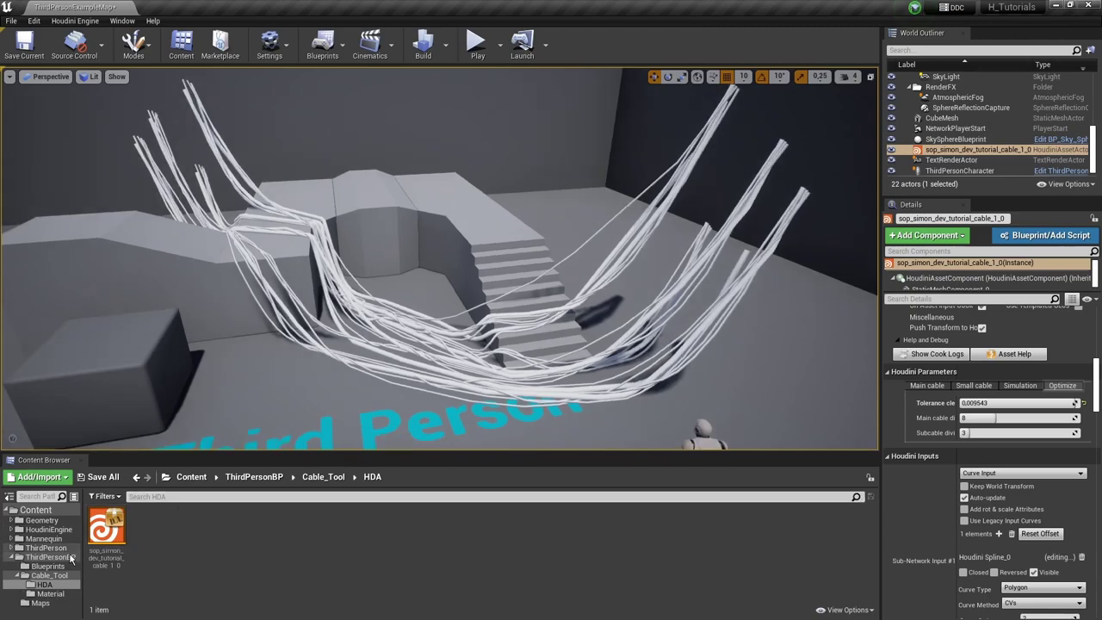
# Copy the reference of the Rubber material from the Cable_Tool Material folder
pyautogui.click(50, 595)
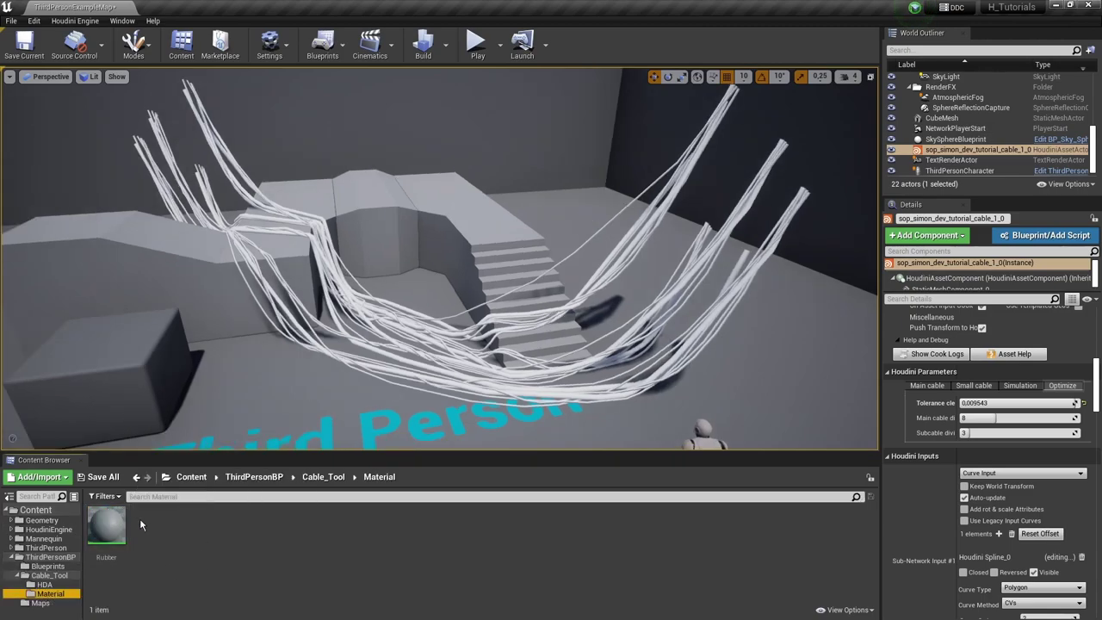
pyautogui.click(170, 539)
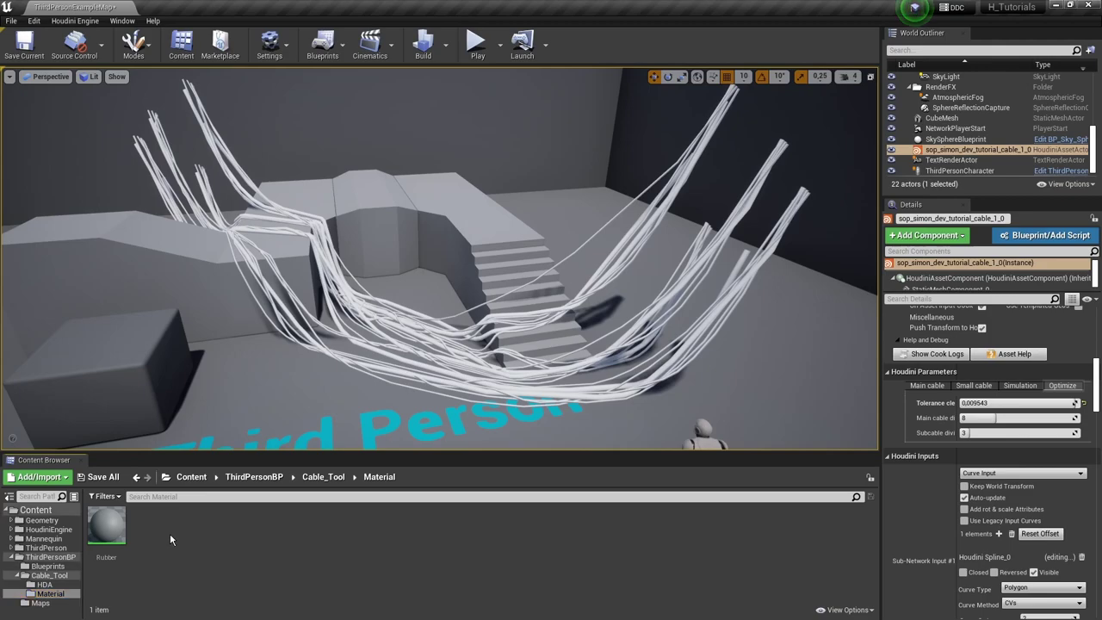
pyautogui.rightClick(119, 527)
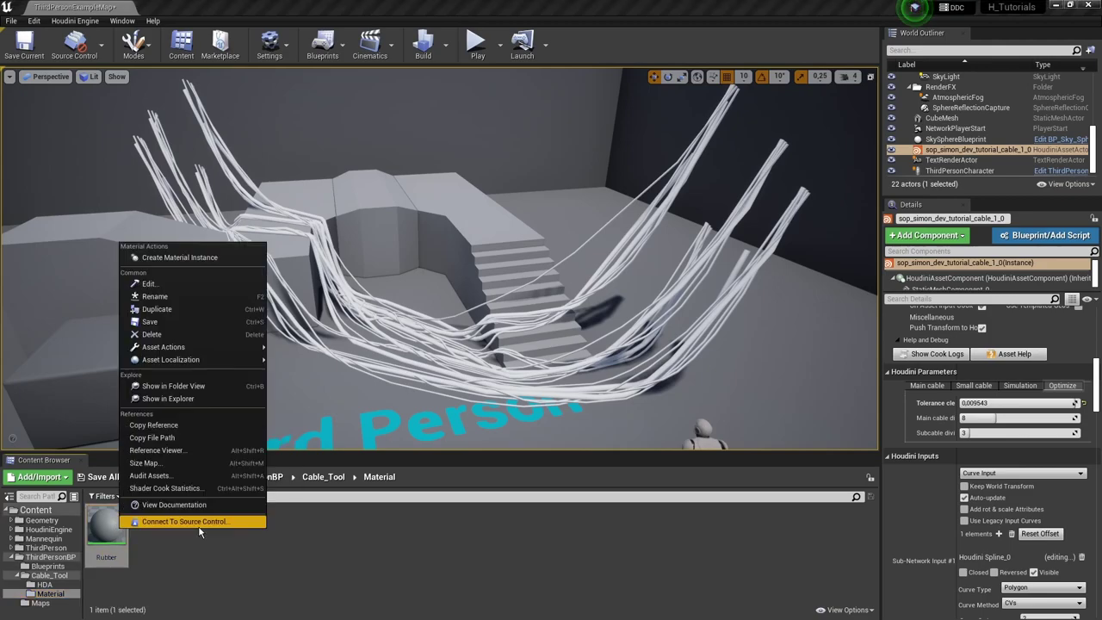
pyautogui.click(152, 426)
pyautogui.moveTo(404, 388); pyautogui.dragTo(392, 383, button='right')
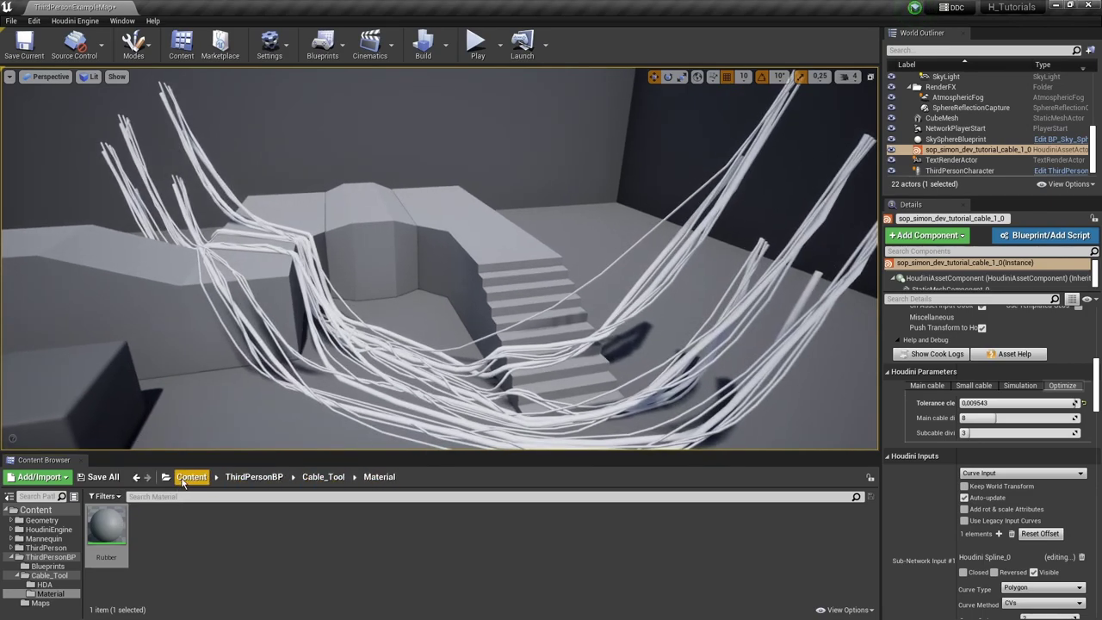
pyautogui.moveTo(523, 403)
pyautogui.mouseDown(button='right')
pyautogui.moveTo(536, 412)
pyautogui.moveTo(508, 397)
pyautogui.mouseUp(button='right')
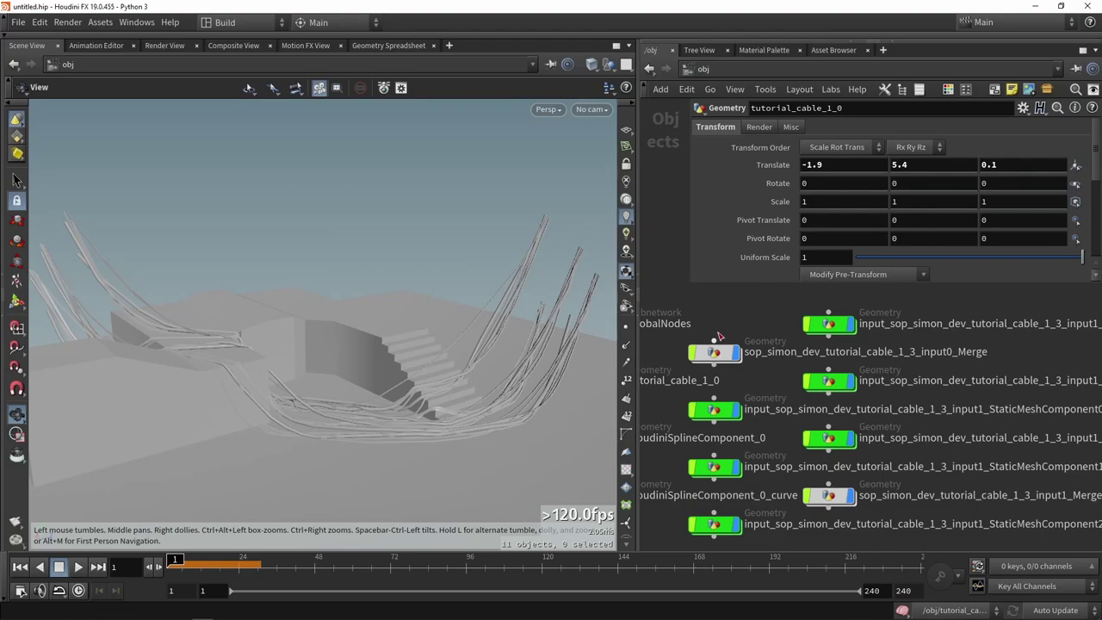
# Switch to Houdini, enter the tutorial_cable1 asset network and move output0 down to make room below merge2
pyautogui.press('l')
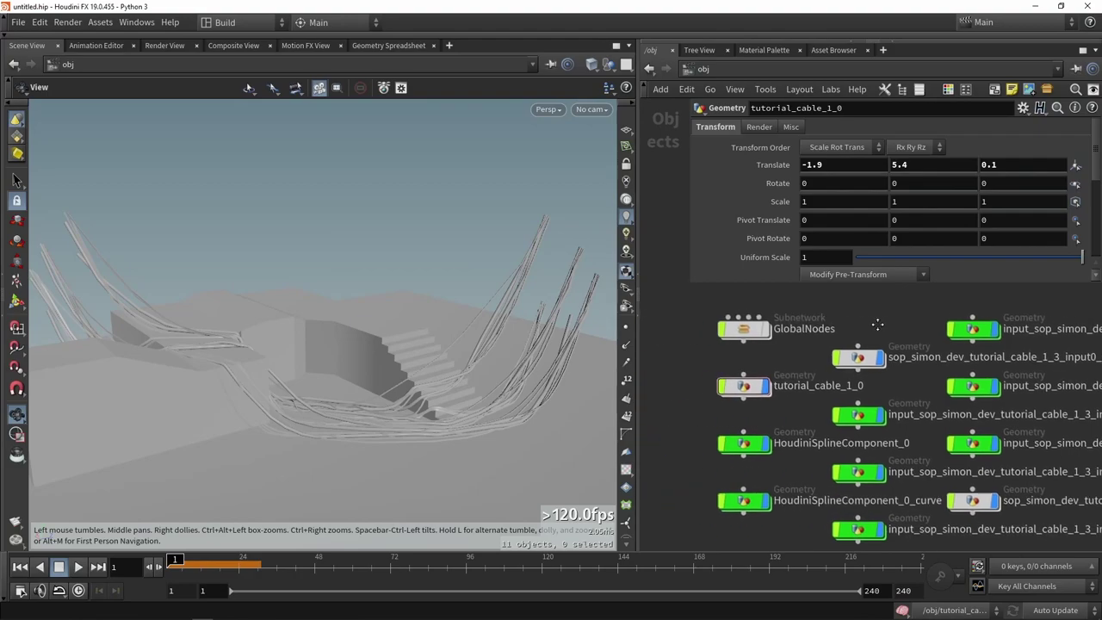
pyautogui.doubleClick(758, 386)
pyautogui.doubleClick(775, 401)
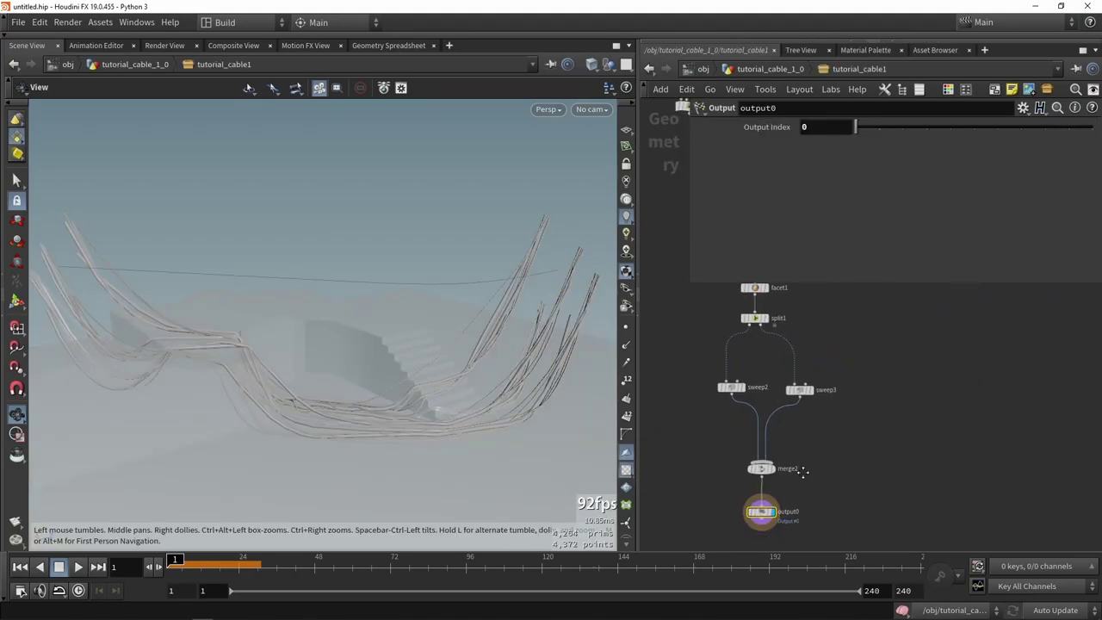
pyautogui.moveTo(780, 443); pyautogui.dragTo(782, 517)
# Insert an Unreal Material node between merge2 and output0 and display it
pyautogui.press('Tab')
pyautogui.write('unreal')
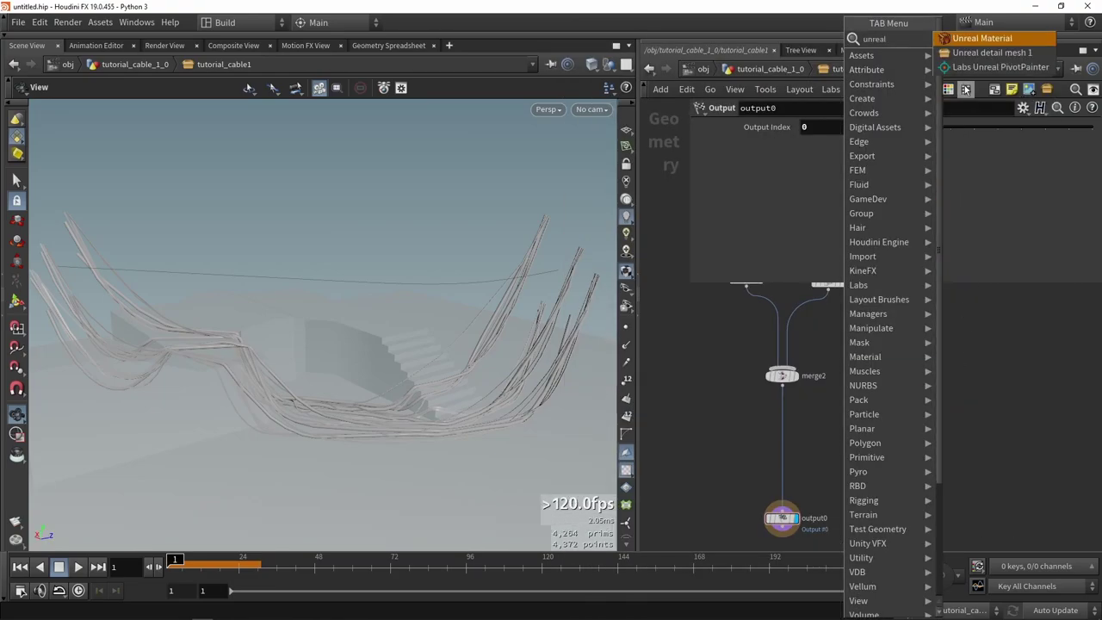
pyautogui.click(974, 42)
pyautogui.click(831, 459)
pyautogui.scroll(4, 830, 458)
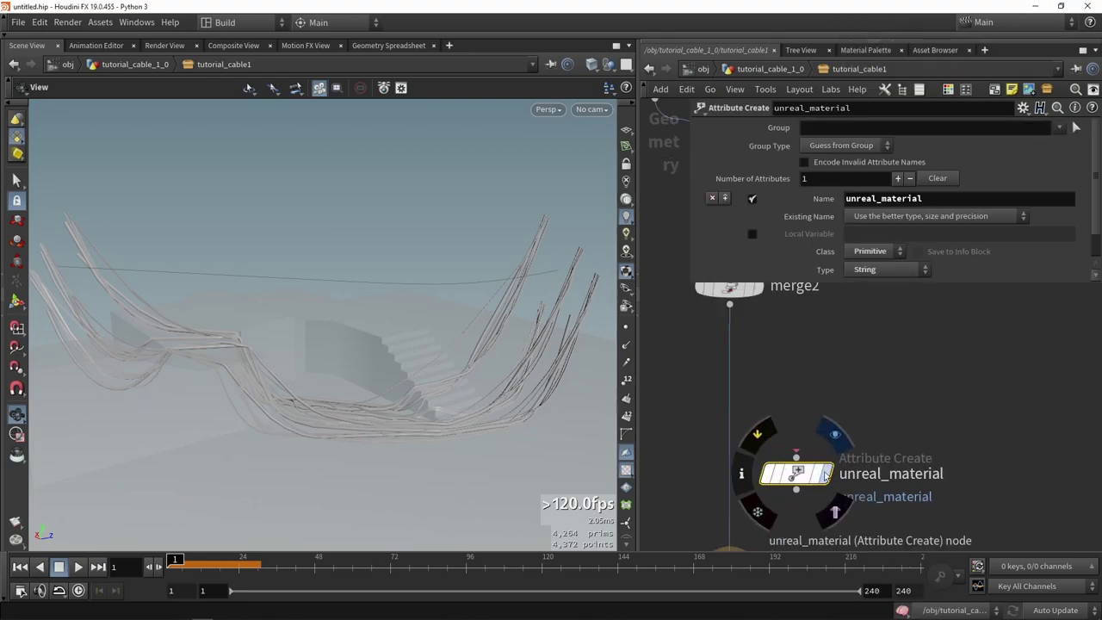
pyautogui.moveTo(801, 475); pyautogui.dragTo(740, 446)
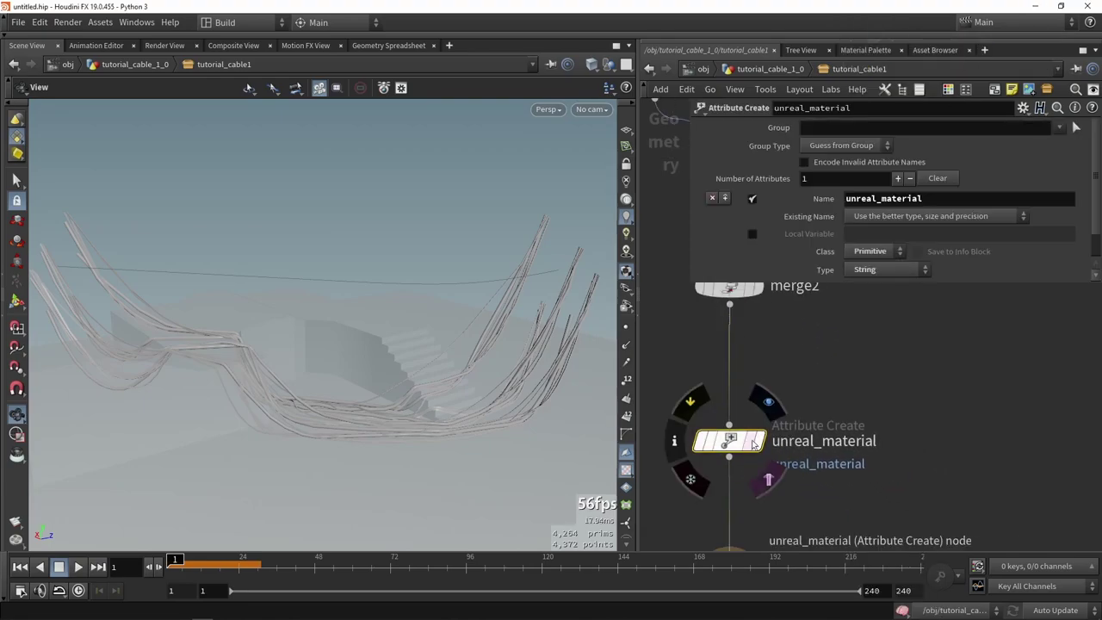
pyautogui.scroll(-2, 732, 443)
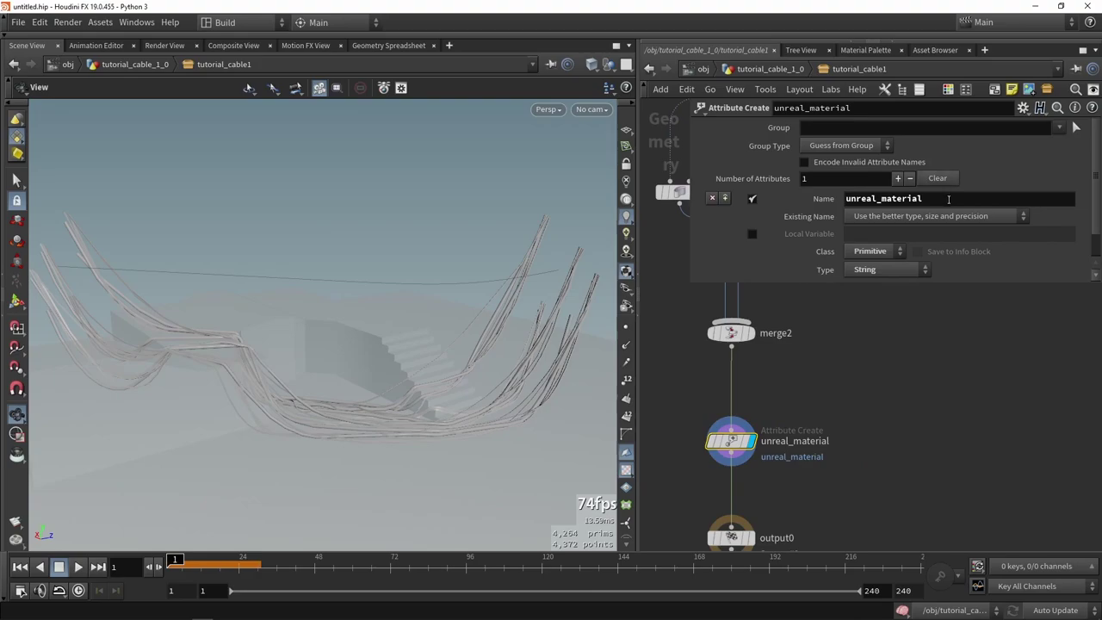
# Set the unreal_material attribute string to Material'/Game/ThirdPersonBP/Cable_Tool/Material/Rubber.Rubber'
pyautogui.moveTo(949, 199); pyautogui.dragTo(841, 200)
pyautogui.moveTo(688, 282); pyautogui.dragTo(683, 355)
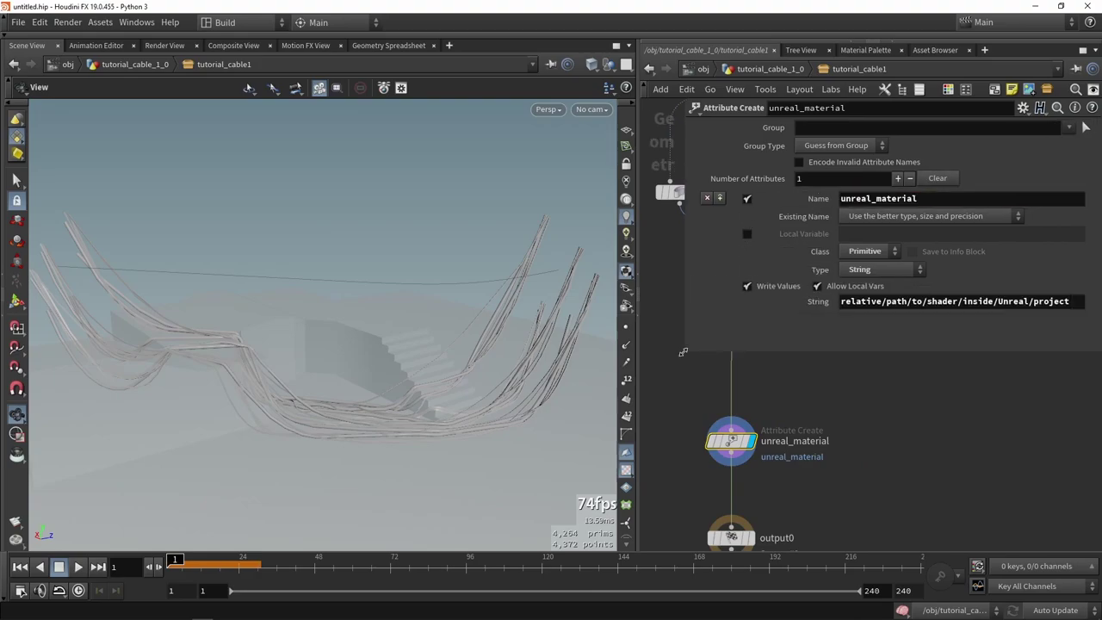
pyautogui.moveTo(842, 302); pyautogui.dragTo(993, 303)
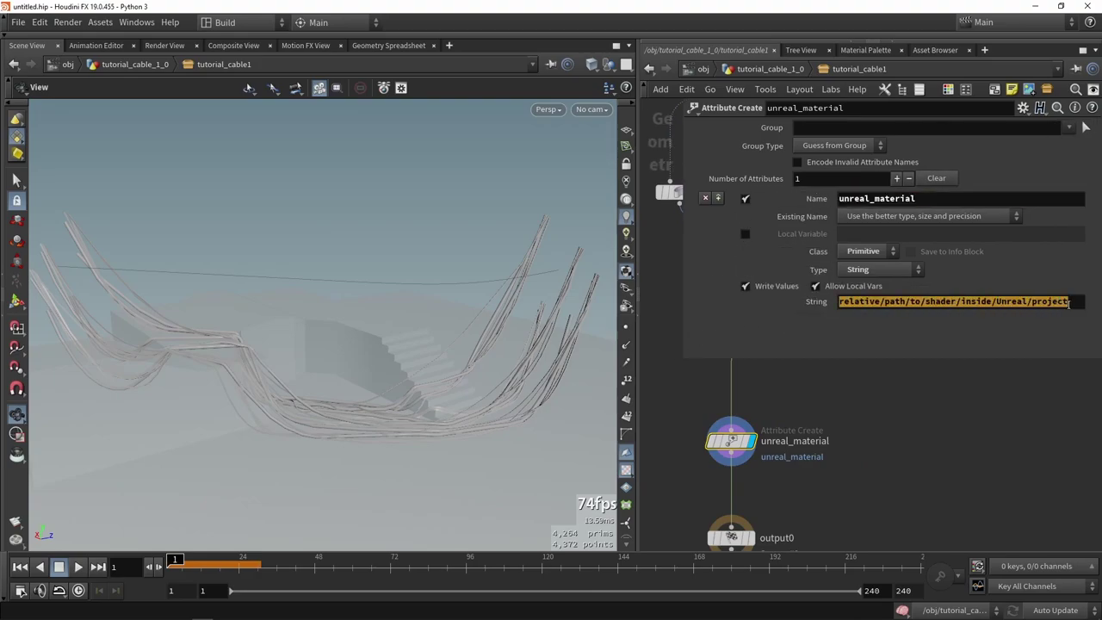
pyautogui.write("Material'/Game/ThirdPersonBP/Cable_Tool/Material/Rubber.Rubber'")
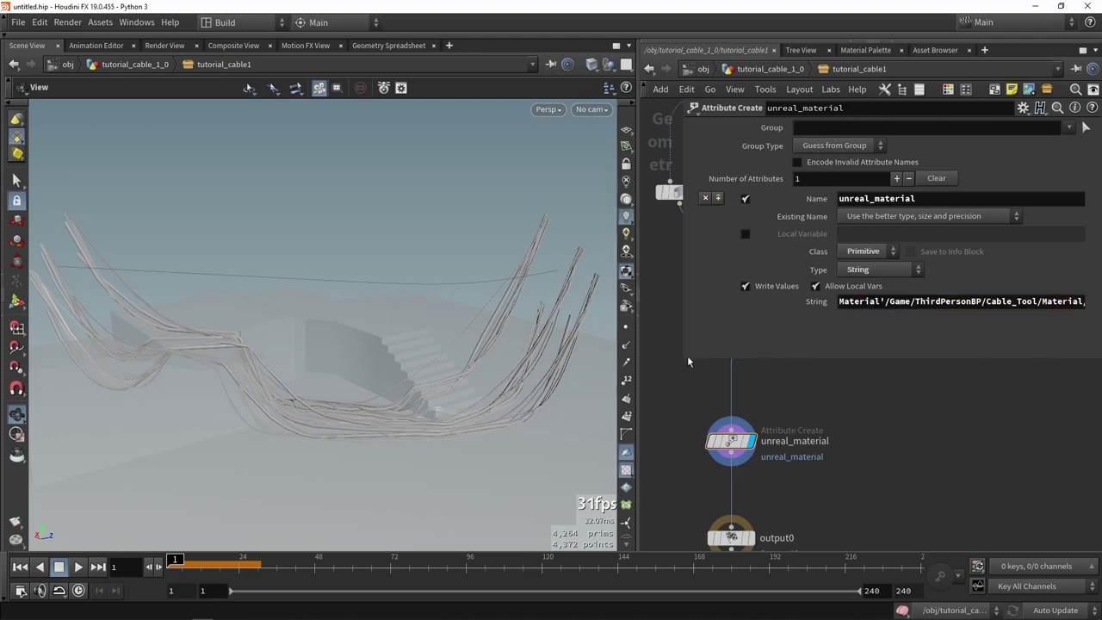
# Widen the unreal_material node's parameter view to check the full material path, and make output0 the displayed node
pyautogui.moveTo(684, 359); pyautogui.dragTo(649, 387)
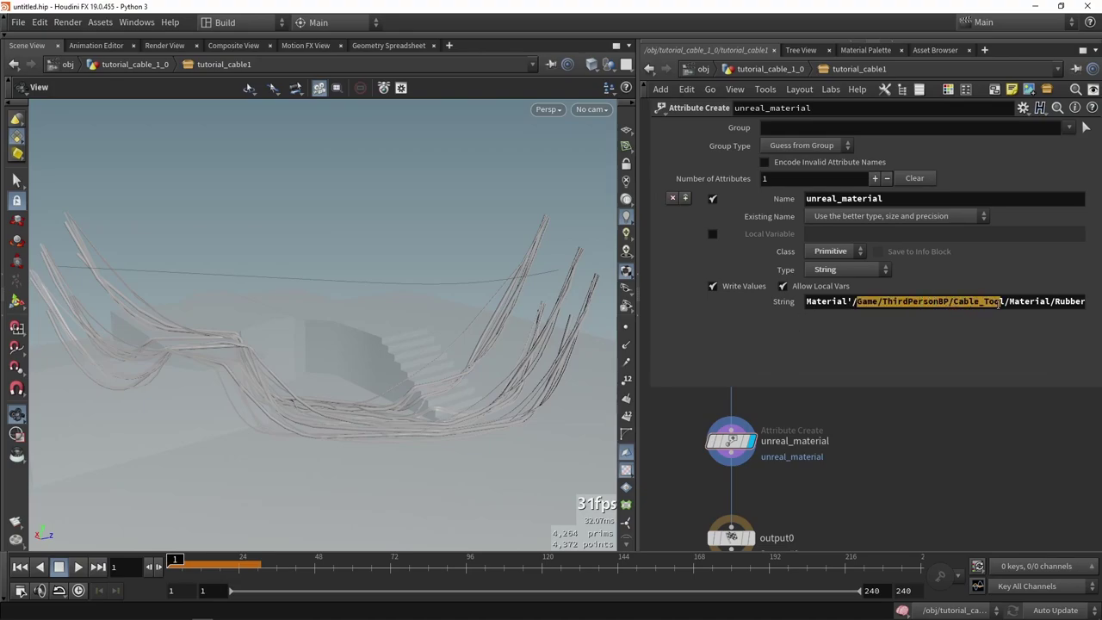
pyautogui.moveTo(834, 483); pyautogui.dragTo(838, 458, button='middle')
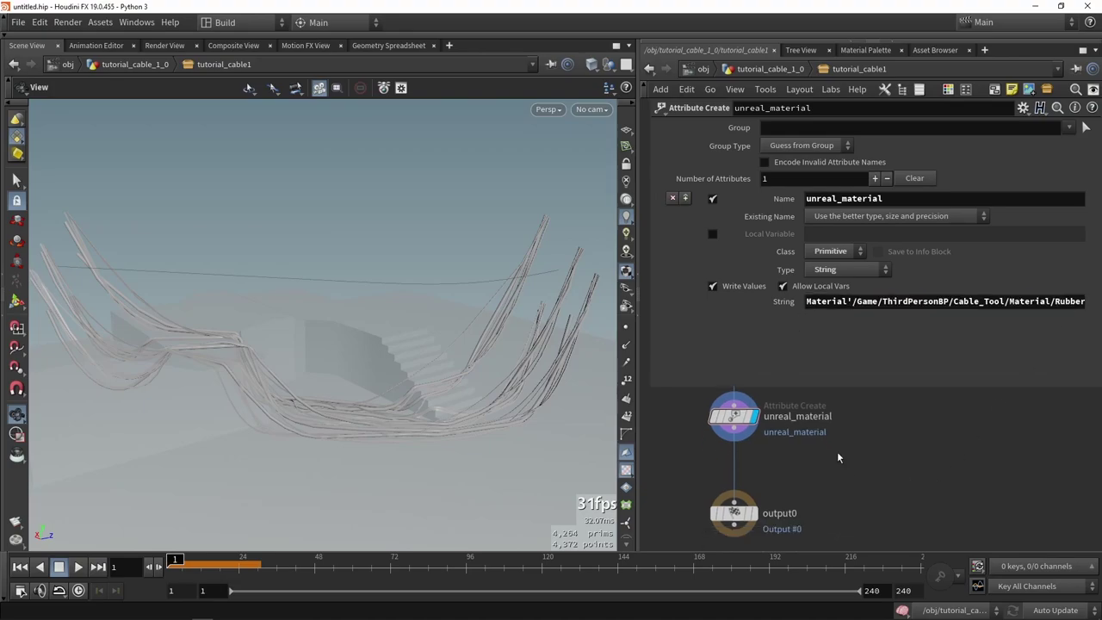
pyautogui.click(733, 513)
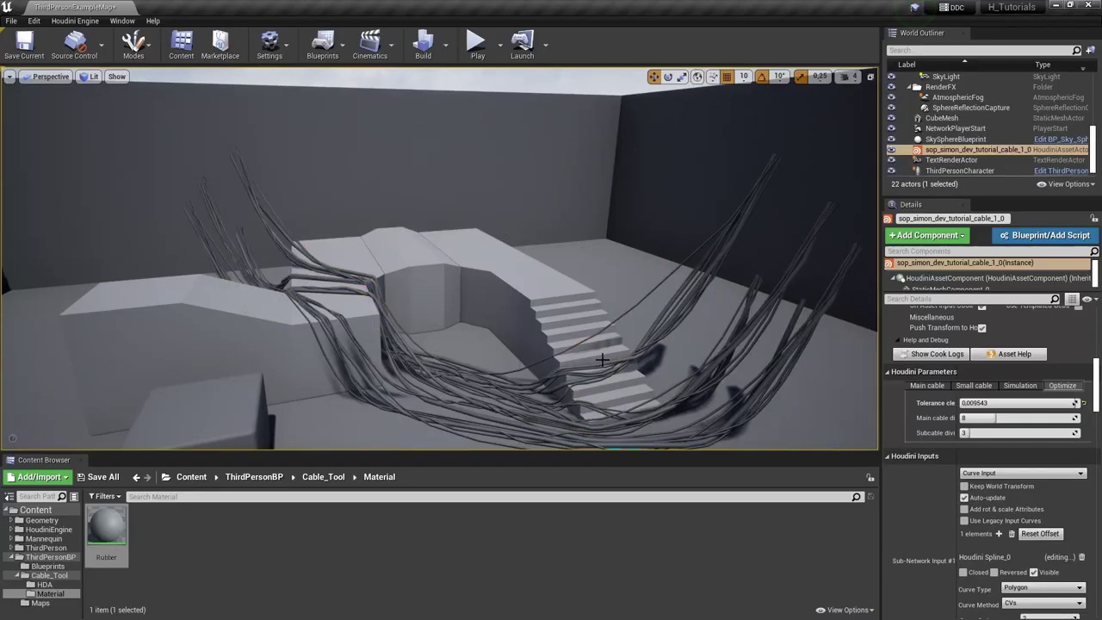
# Switch to Unreal and examine the Rubber material on the cables around the stairs from close up and farther away
pyautogui.moveTo(558, 332)
pyautogui.mouseDown(button='right')
pyautogui.moveTo(564, 379)
pyautogui.moveTo(477, 411)
pyautogui.moveTo(517, 379)
pyautogui.moveTo(560, 380)
pyautogui.moveTo(552, 327)
pyautogui.mouseUp(button='right')
pyautogui.press('w')
pyautogui.press('d')
pyautogui.press('a')
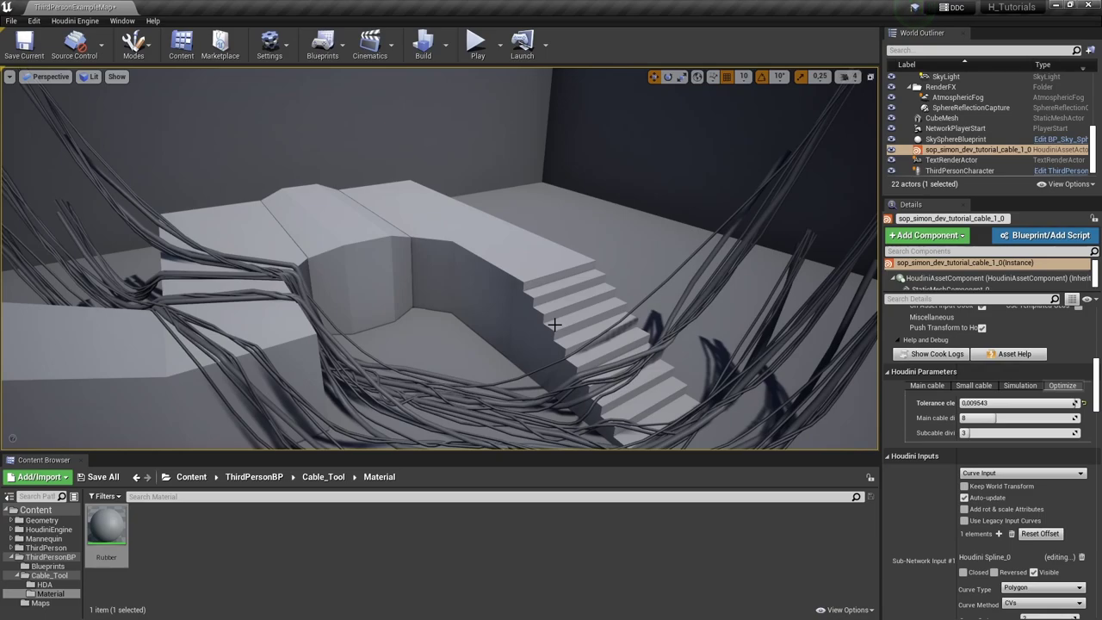
pyautogui.press('s')
pyautogui.moveTo(543, 288); pyautogui.dragTo(560, 336, button='right')
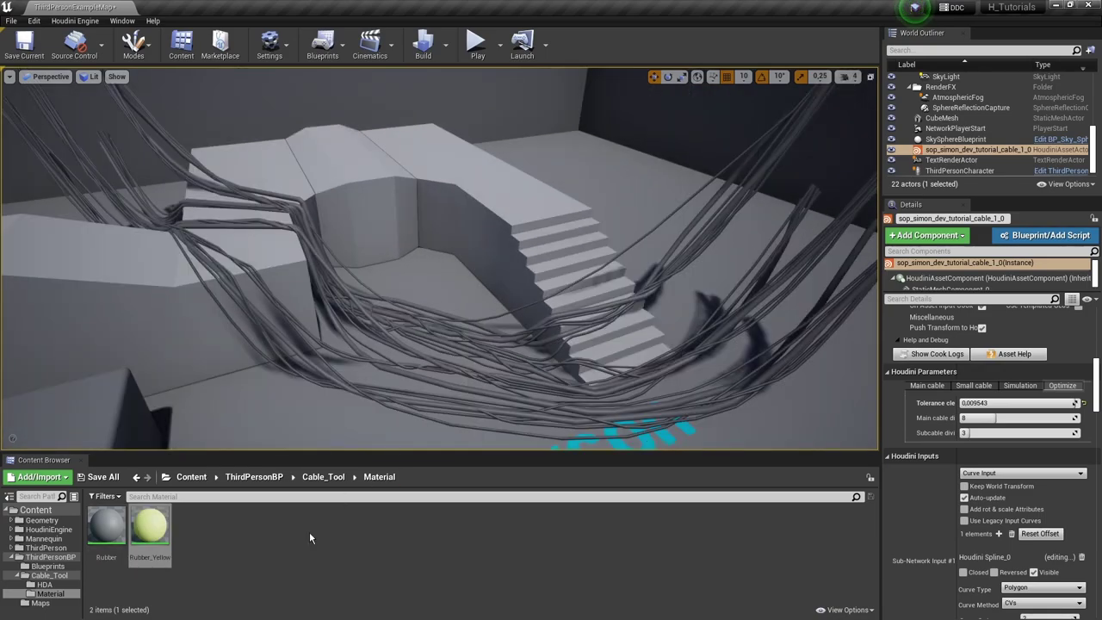
# Copy the reference of the Rubber_Yellow material from the Cable_Tool Material folder
pyautogui.click(310, 538)
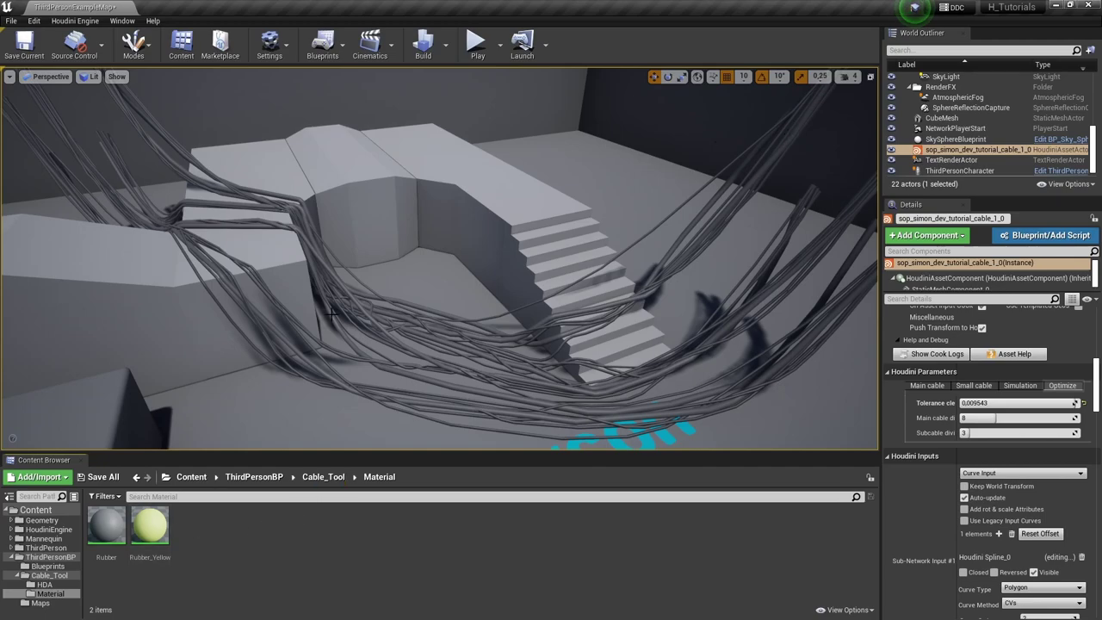
pyautogui.click(151, 530)
pyautogui.rightClick(151, 529)
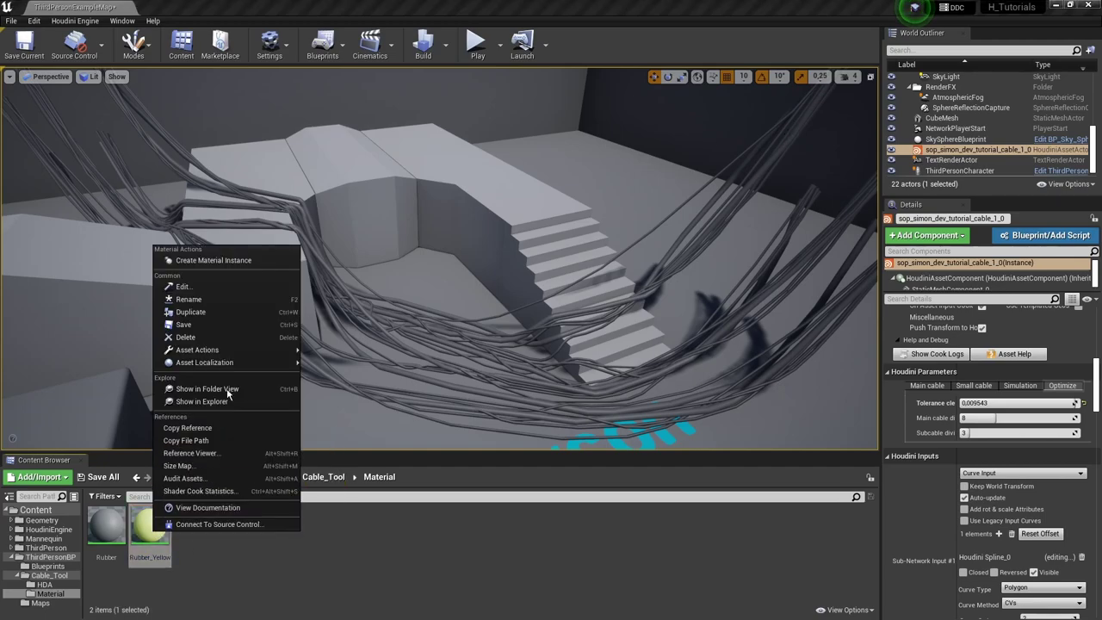
pyautogui.click(199, 426)
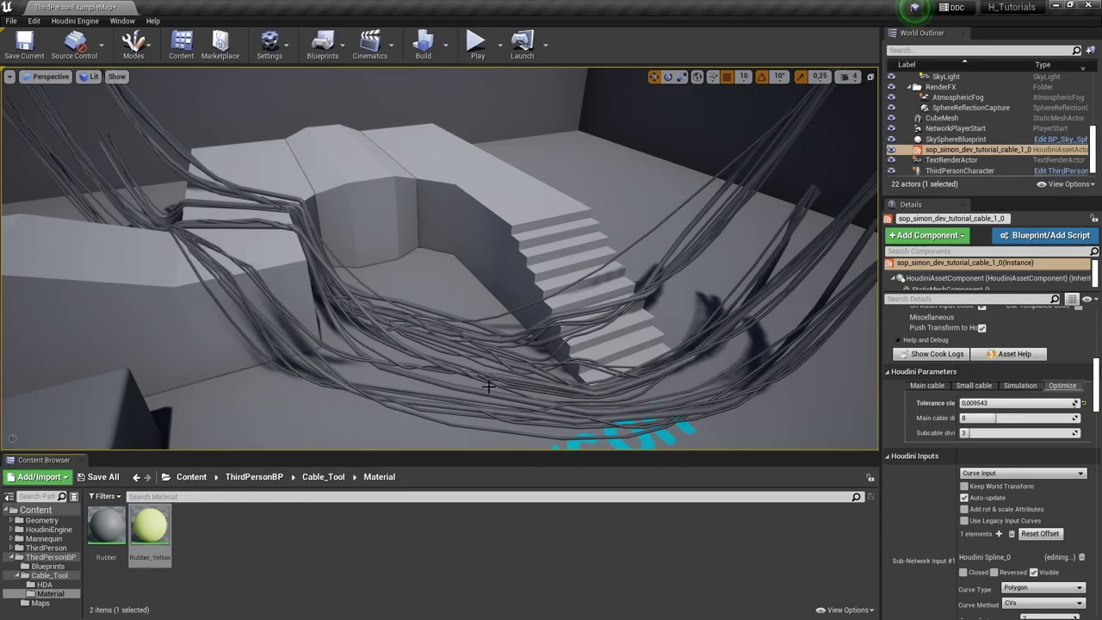
# Switch to Houdini and move the unreal_material node from below merge2 to the branch between sweep2 and merge2
pyautogui.hotkey('alt', 'Tab')
pyautogui.moveTo(650, 387); pyautogui.dragTo(927, 275)
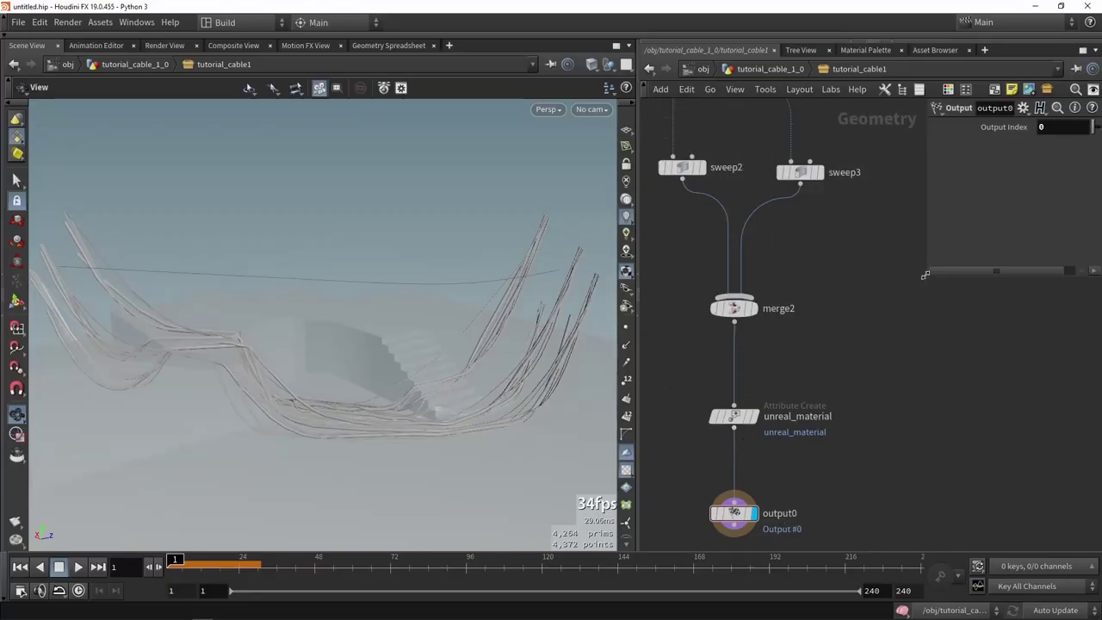
pyautogui.moveTo(833, 261); pyautogui.dragTo(849, 303, button='middle')
pyautogui.scroll(-2, 849, 303)
pyautogui.scroll(2, 827, 341)
pyautogui.moveTo(769, 427); pyautogui.dragTo(726, 256)
pyautogui.moveTo(720, 295); pyautogui.dragTo(650, 219)
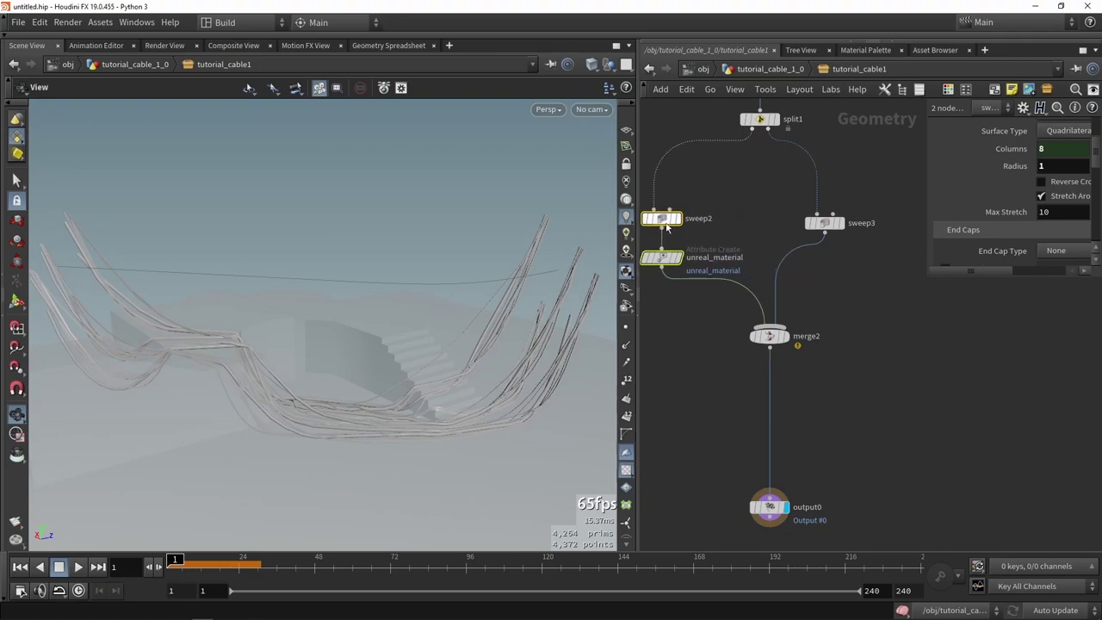
# Display the unreal_material node below sweep2 and examine the main cables up close
pyautogui.press('r')
pyautogui.click(663, 264)
pyautogui.moveTo(745, 229); pyautogui.dragTo(779, 275, button='middle')
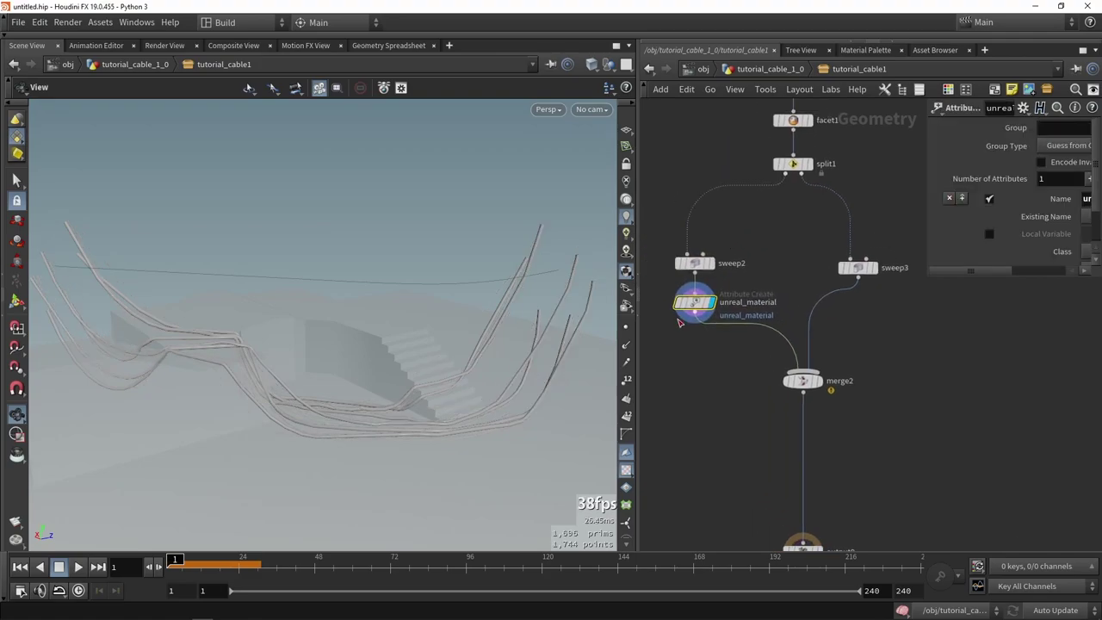
pyautogui.moveTo(399, 418); pyautogui.dragTo(322, 402, button='right')
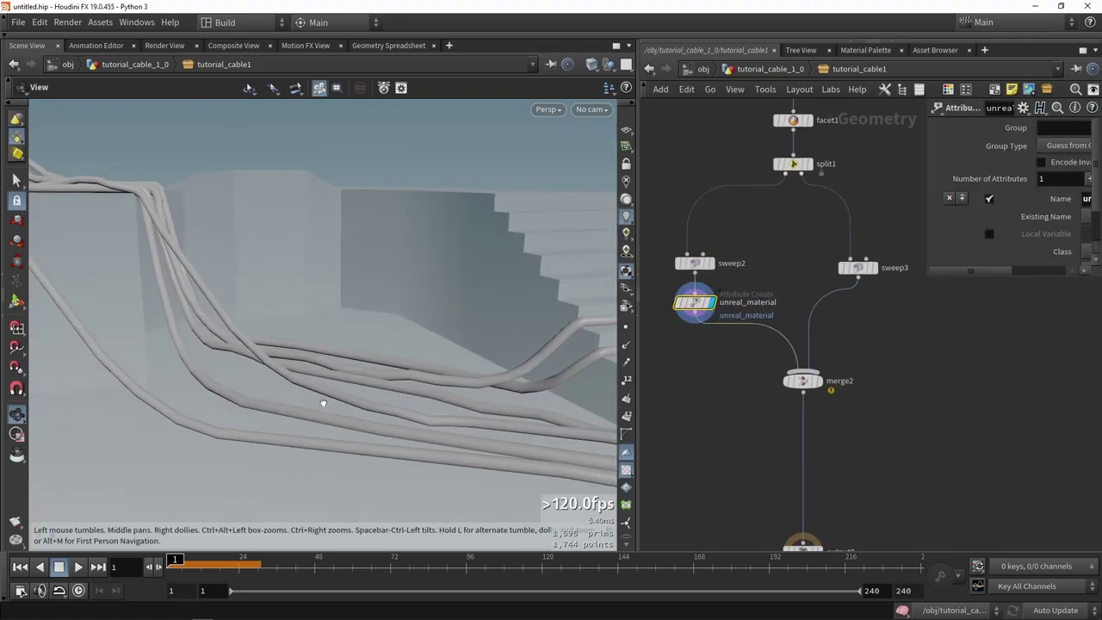
# Duplicate the unreal_material node, insert the copy between sweep3 and merge2, and display it
pyautogui.moveTo(859, 324); pyautogui.dragTo(803, 353, button='middle')
pyautogui.moveTo(806, 301); pyautogui.dragTo(808, 293)
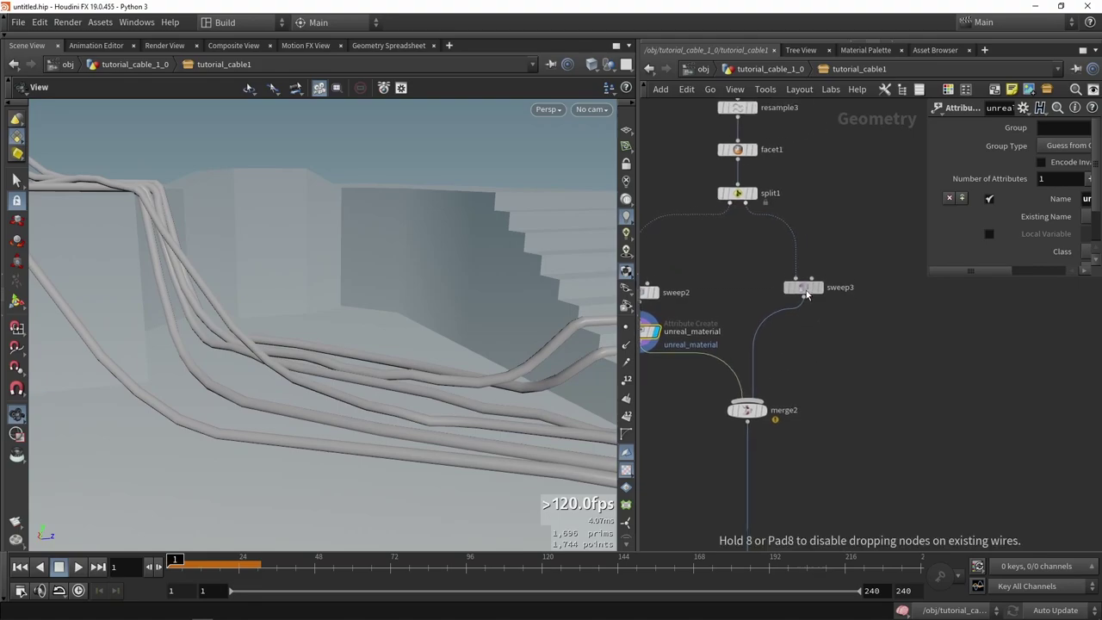
pyautogui.moveTo(788, 344); pyautogui.dragTo(838, 335, button='middle')
pyautogui.keyDown('alt'); pyautogui.moveTo(687, 324); pyautogui.dragTo(862, 319); pyautogui.keyUp('alt')
pyautogui.moveTo(862, 320)
pyautogui.mouseDown()
pyautogui.moveTo(804, 319)
pyautogui.moveTo(853, 319)
pyautogui.mouseUp()
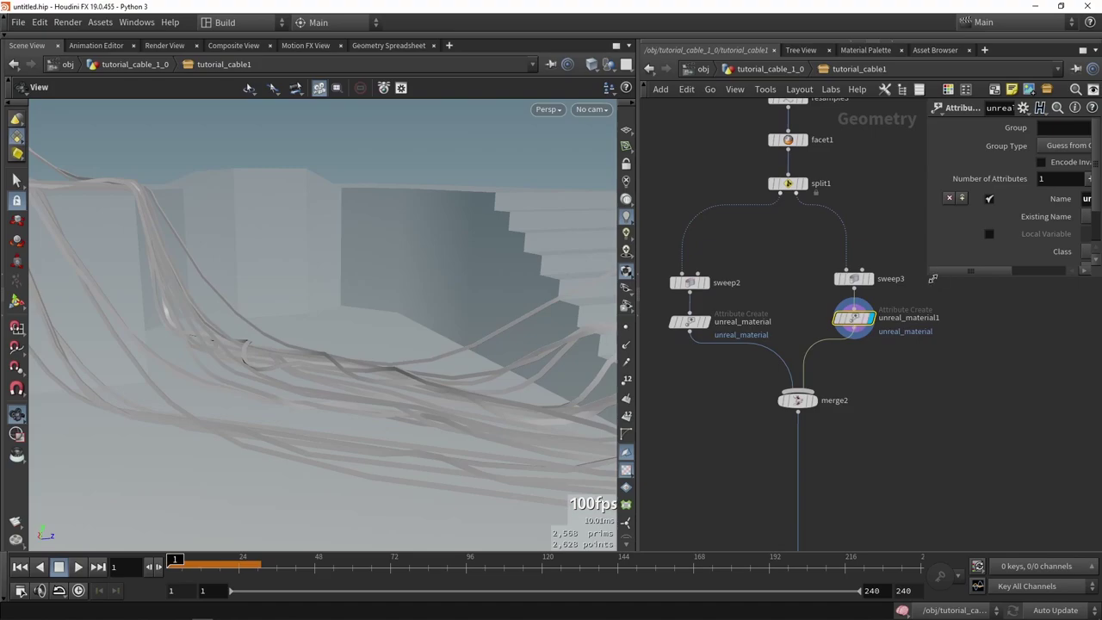
# Set the material string of the copy below sweep3 to Material'/Game/ThirdPersonBP/Cable_Tool/Material/Rubber_Yellow.Rubber_Yellow'
pyautogui.moveTo(933, 279); pyautogui.dragTo(758, 369)
pyautogui.click(936, 302)
pyautogui.hotkey('ctrl', 'a')
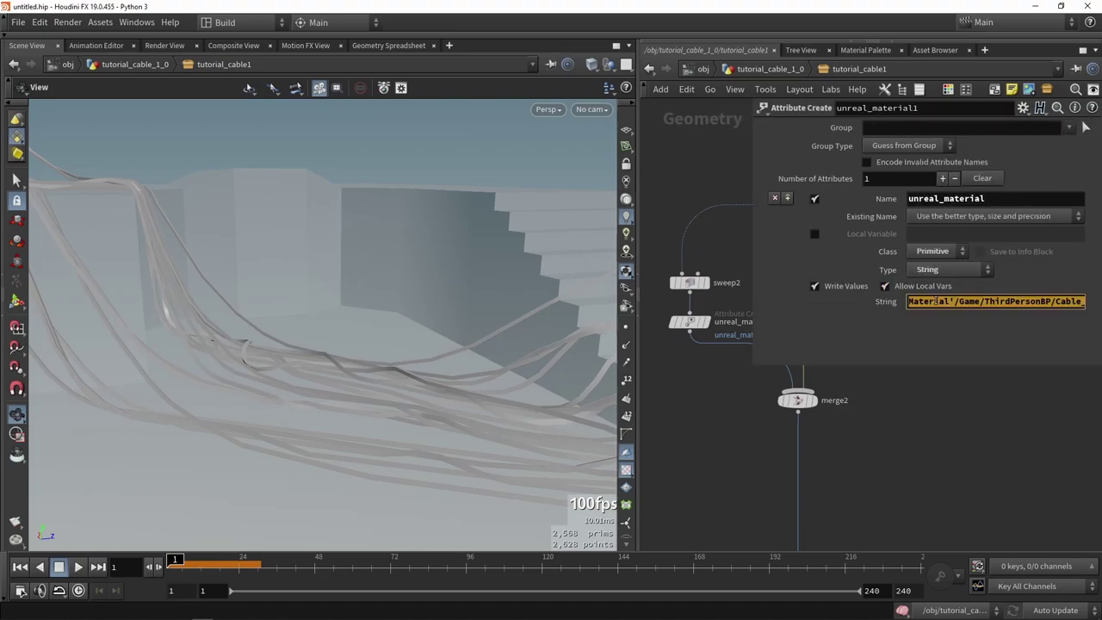
pyautogui.hotkey('ctrl', 'v')
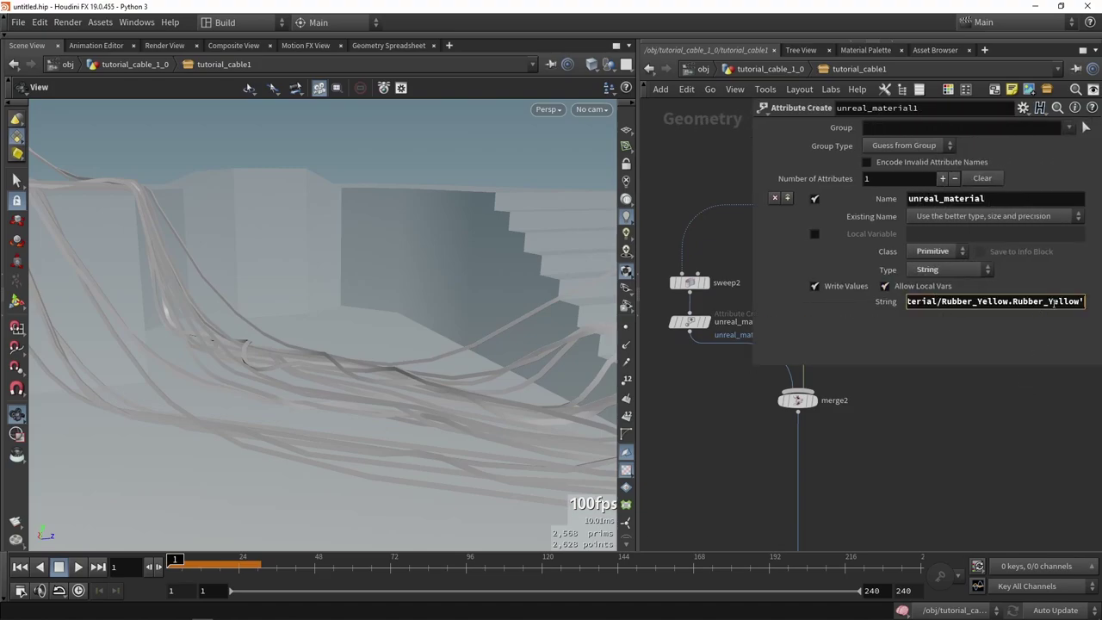
pyautogui.press('Return')
pyautogui.moveTo(754, 365); pyautogui.dragTo(944, 333)
# Select sweep3 with its material node and examine the small cables from another angle
pyautogui.moveTo(866, 369); pyautogui.dragTo(814, 363, button='middle')
pyautogui.moveTo(863, 363); pyautogui.dragTo(782, 263)
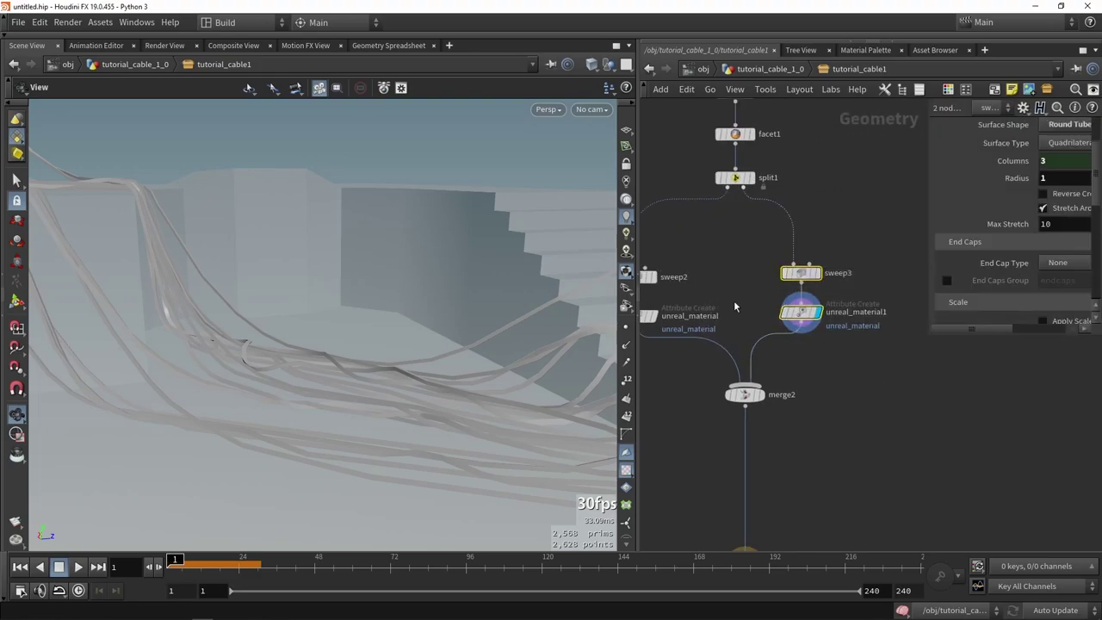
pyautogui.moveTo(404, 301); pyautogui.dragTo(428, 246)
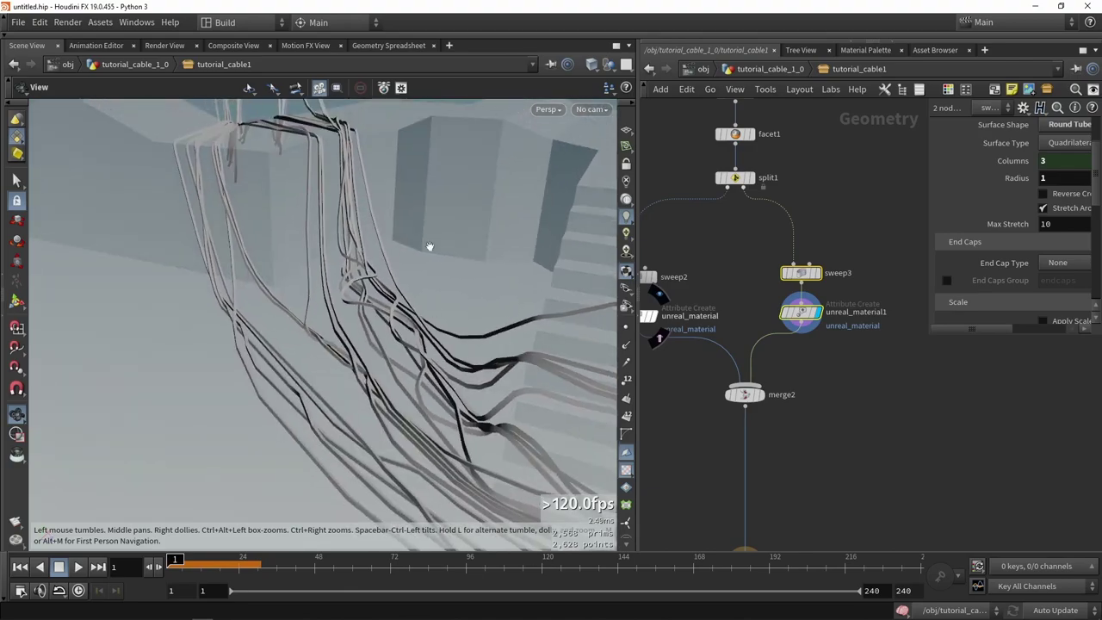
# Select output0, save the Cable_tut(Dev) asset, and switch to Unreal to examine the materials on the main and small cables
pyautogui.moveTo(858, 382); pyautogui.dragTo(854, 324, button='middle')
pyautogui.click(755, 458)
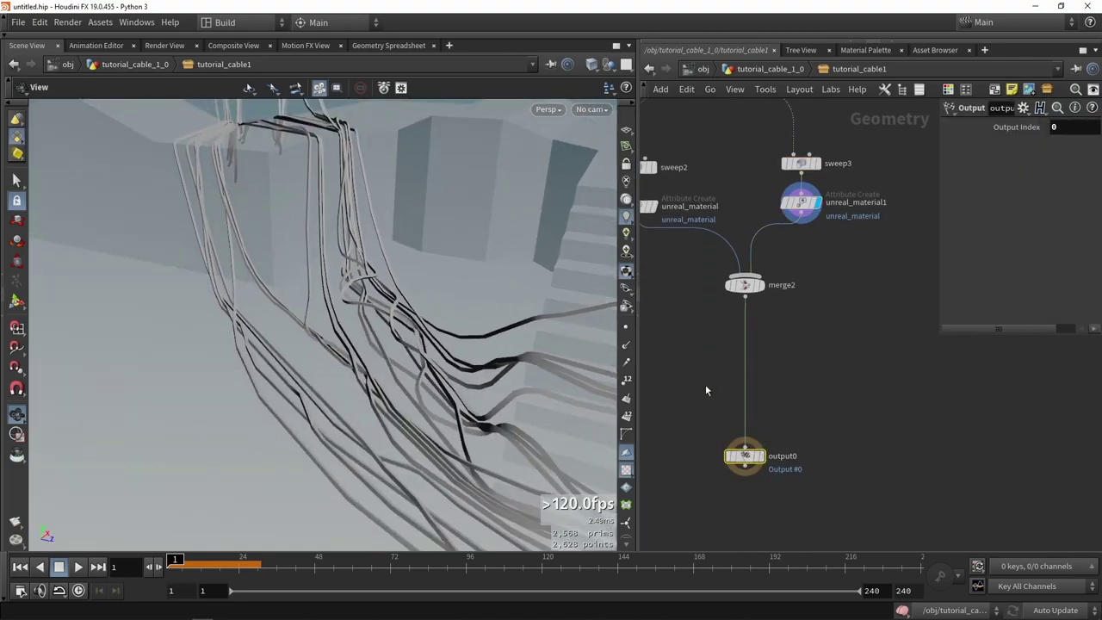
pyautogui.click(100, 21)
pyautogui.moveTo(144, 104)
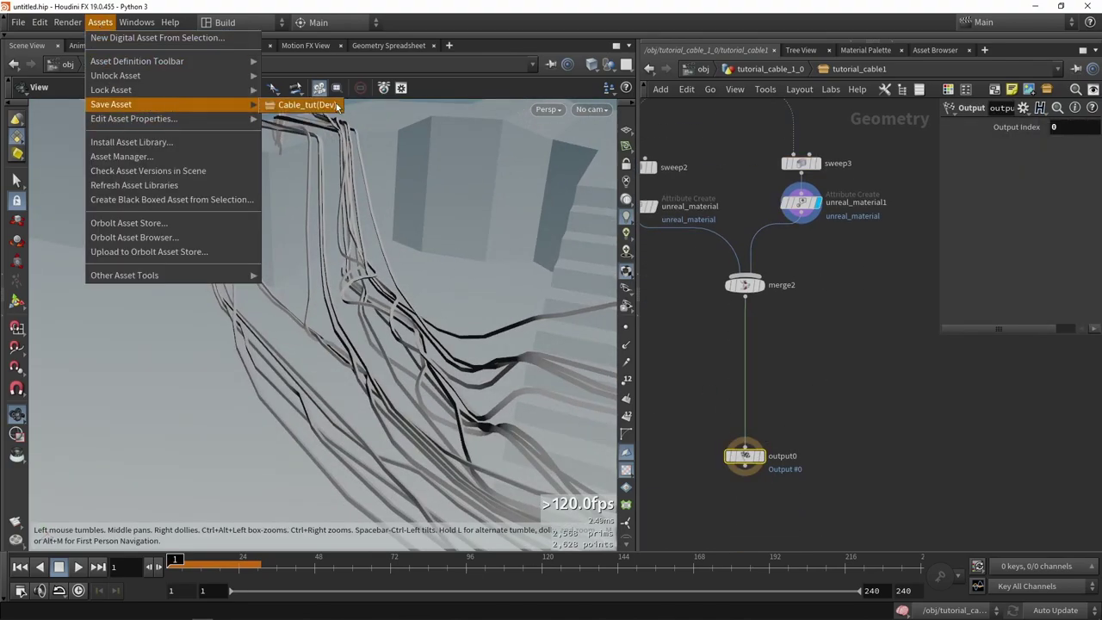
pyautogui.click(303, 104)
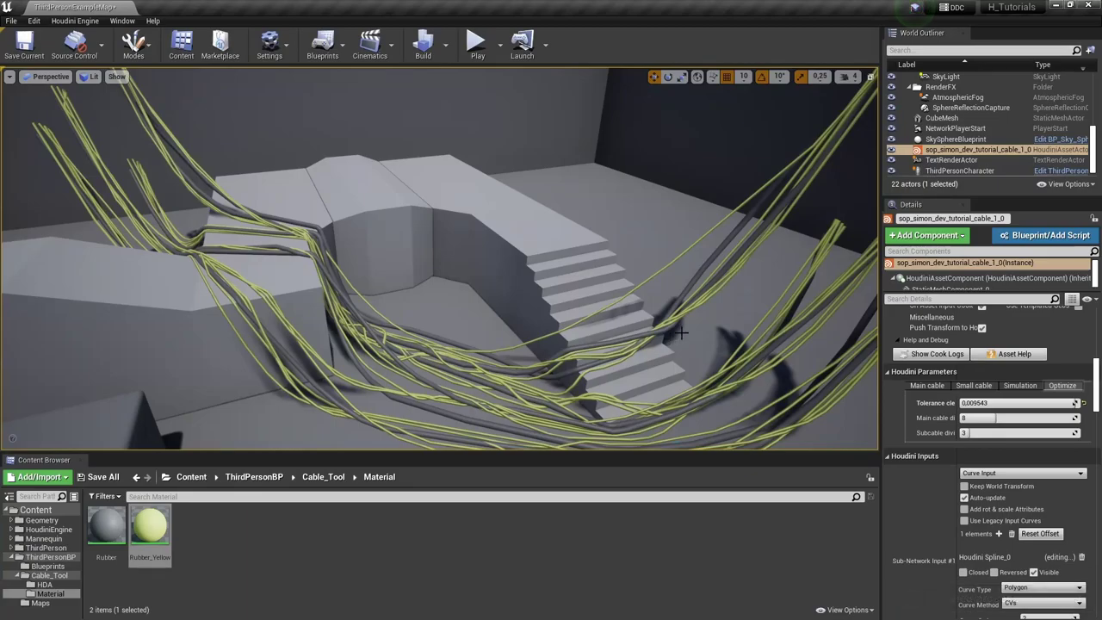
pyautogui.moveTo(681, 333)
pyautogui.mouseDown(button='right')
pyautogui.moveTo(625, 337)
pyautogui.moveTo(568, 324)
pyautogui.moveTo(530, 345)
pyautogui.moveTo(450, 336)
pyautogui.moveTo(409, 310)
pyautogui.moveTo(681, 332)
pyautogui.mouseUp(button='right')
pyautogui.moveTo(480, 269); pyautogui.dragTo(479, 269, button='right')
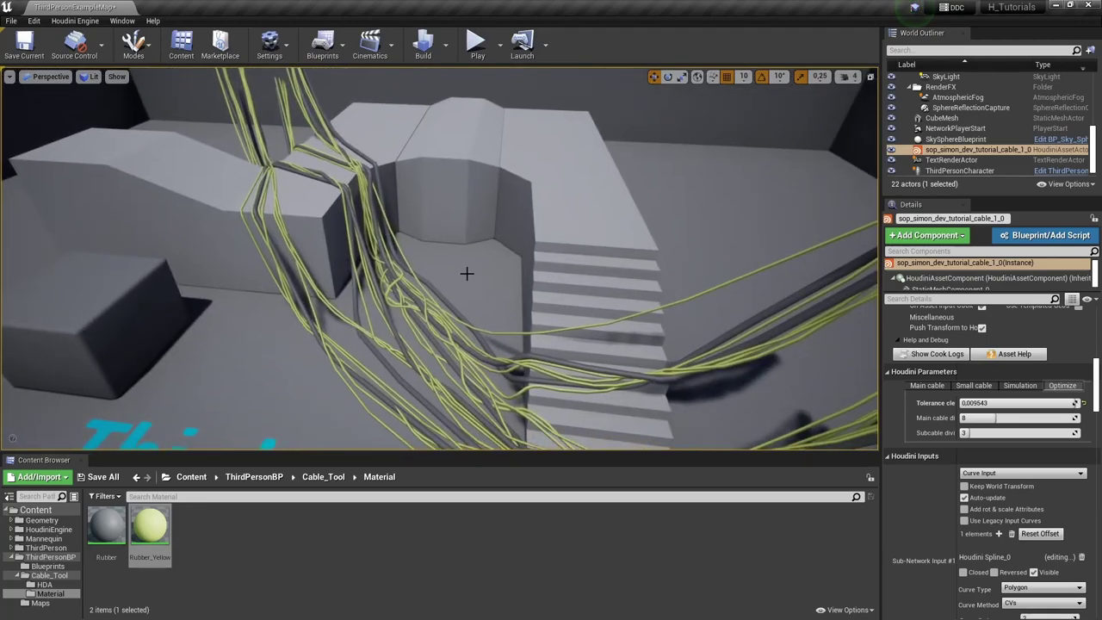